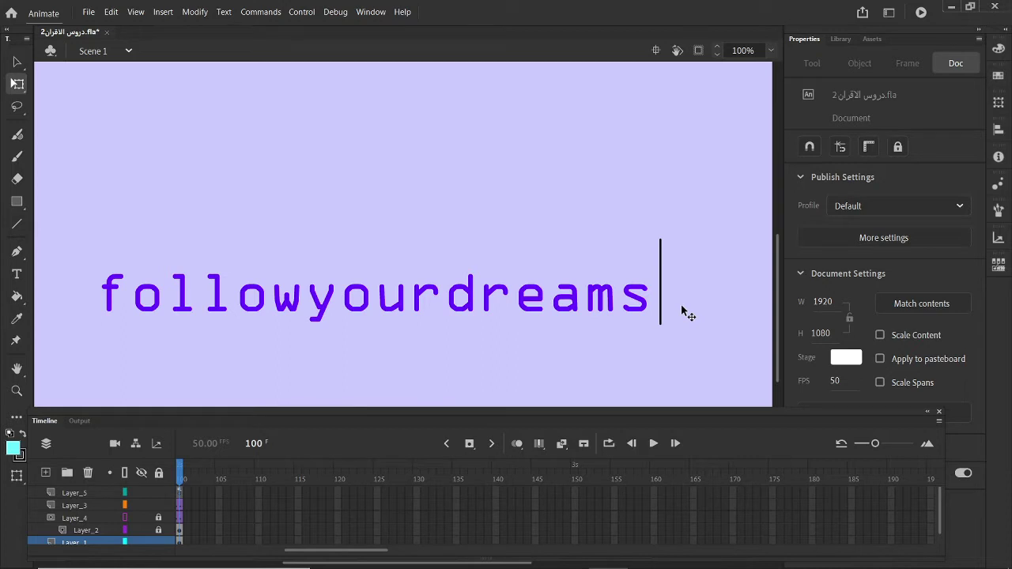
Test-play the finished text animation as a movie and close the preview.
key(ctrl+Return)
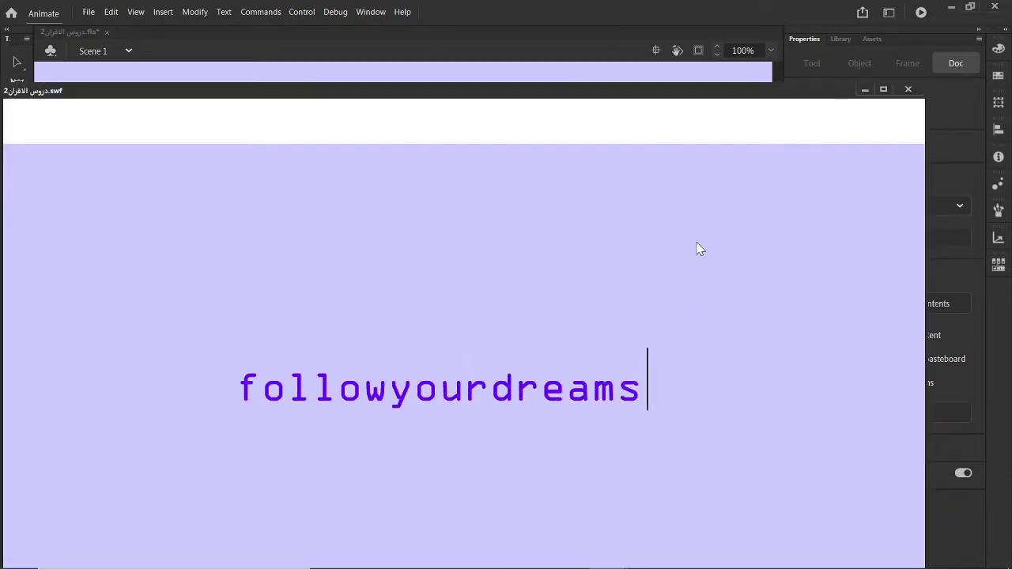
click(906, 88)
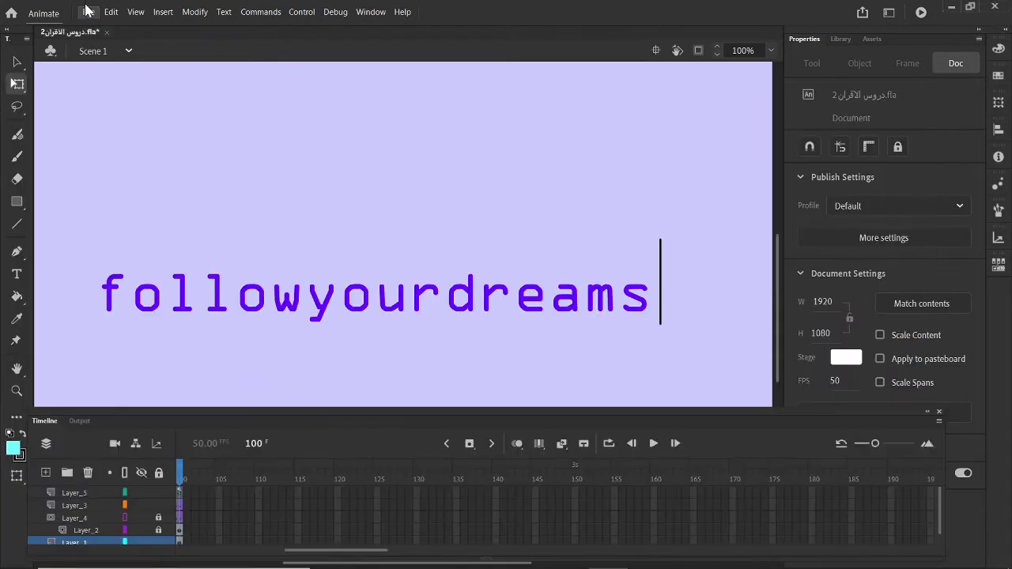
Create a new ActionScript 3.0 document 1920 px wide and 1080 px high.
click(88, 12)
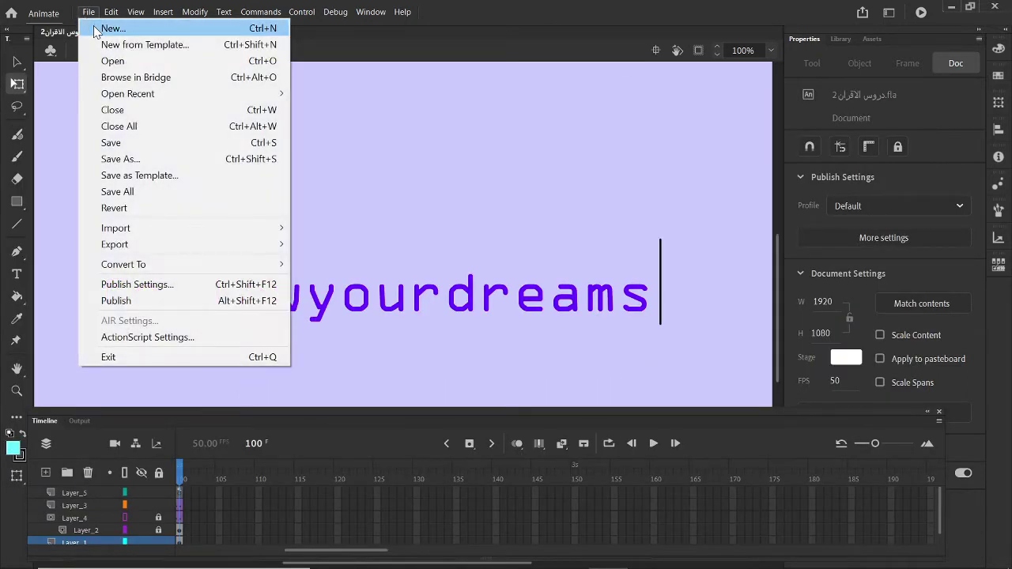
click(111, 28)
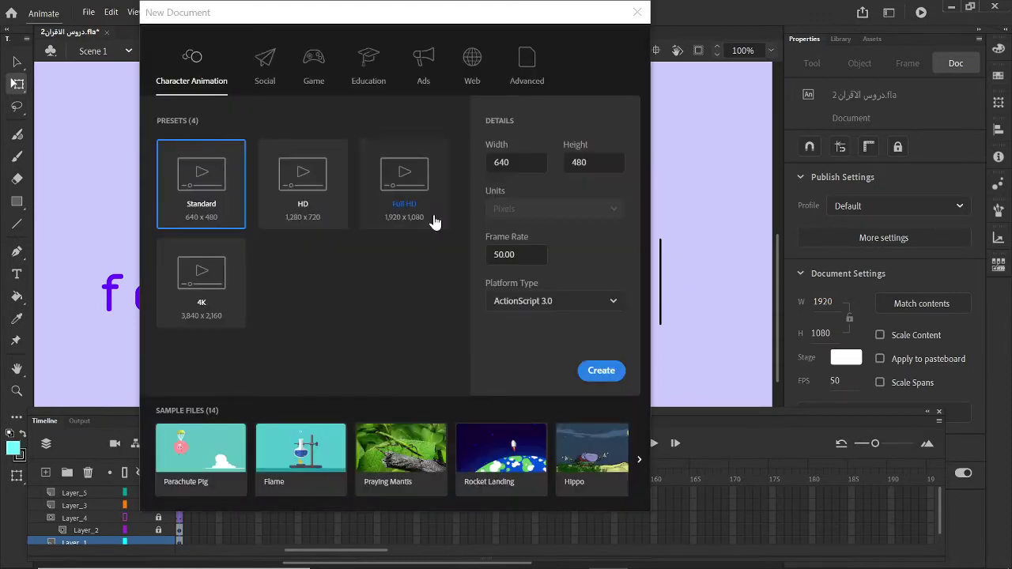
click(498, 162)
text(1920)
key(Tab)
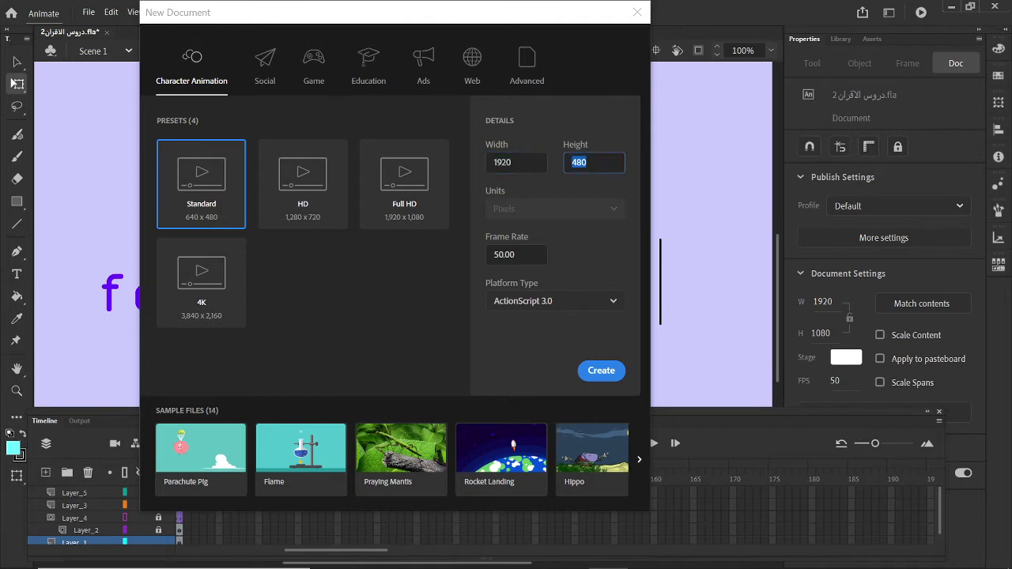
text(10)
click(600, 374)
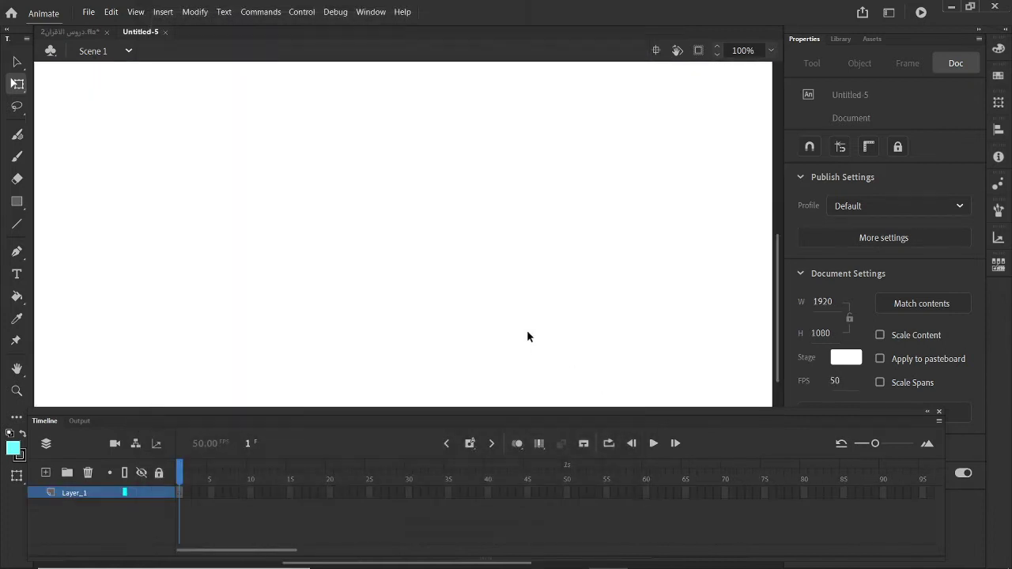
Draw a rectangle about 834 by 341 px on the stage.
click(16, 204)
mouse_move(140, 158)
mouse_down()
mouse_move(499, 256)
mouse_move(691, 383)
mouse_up()
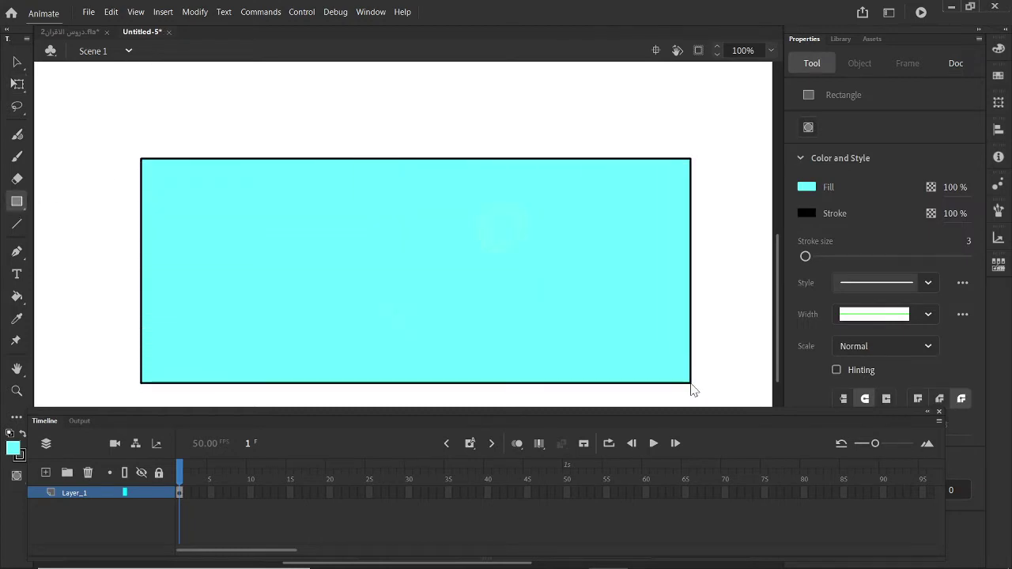
key(ctrl+minus)
scroll(431, 237, down, 2)
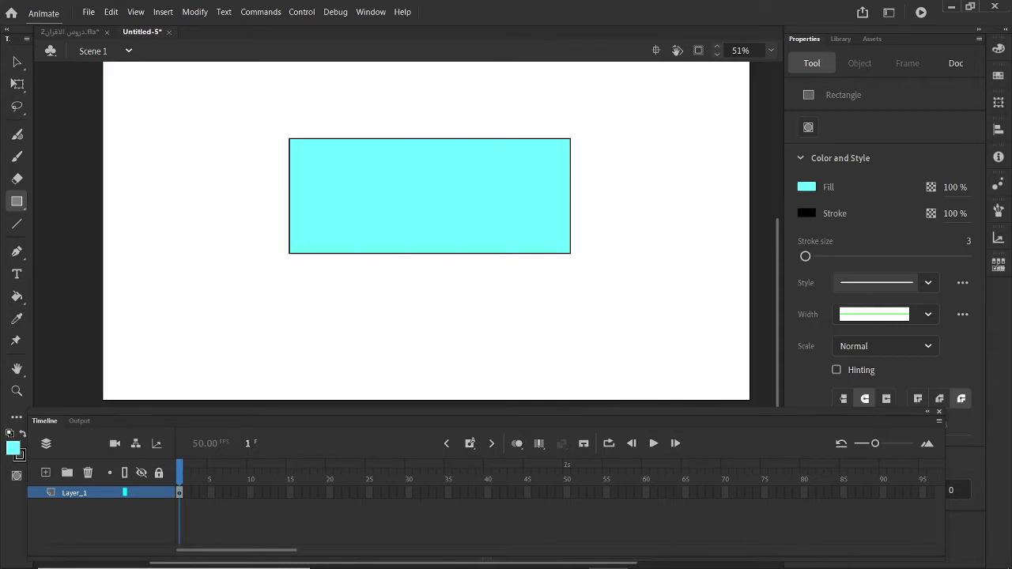
Change the rectangle's fill colour to light blue.
click(17, 62)
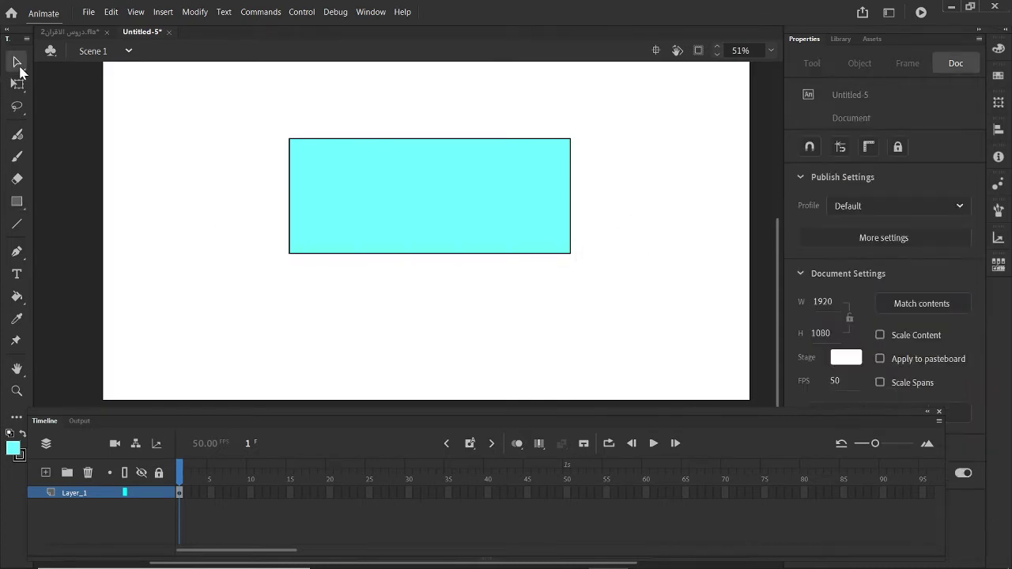
click(367, 170)
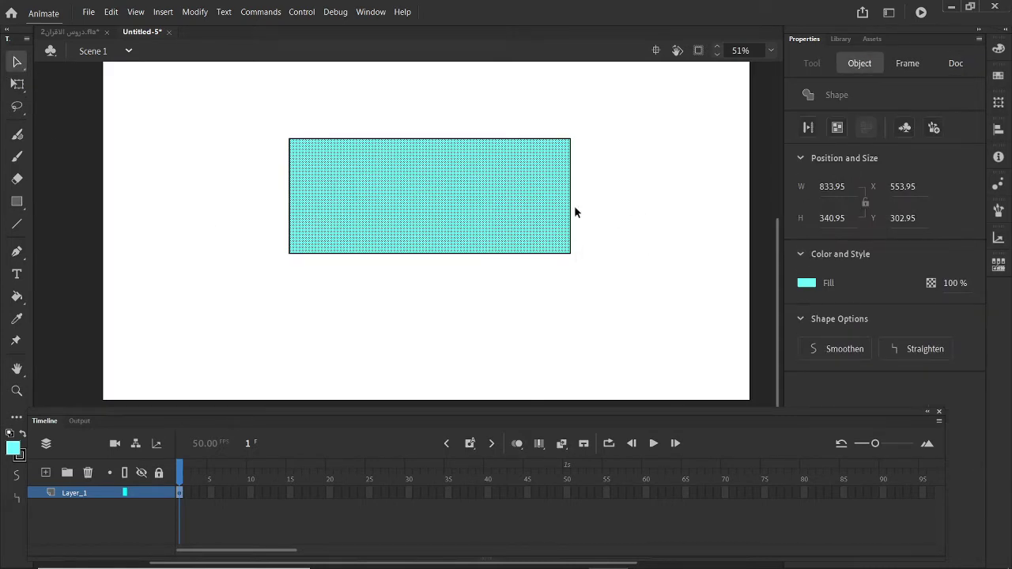
click(806, 283)
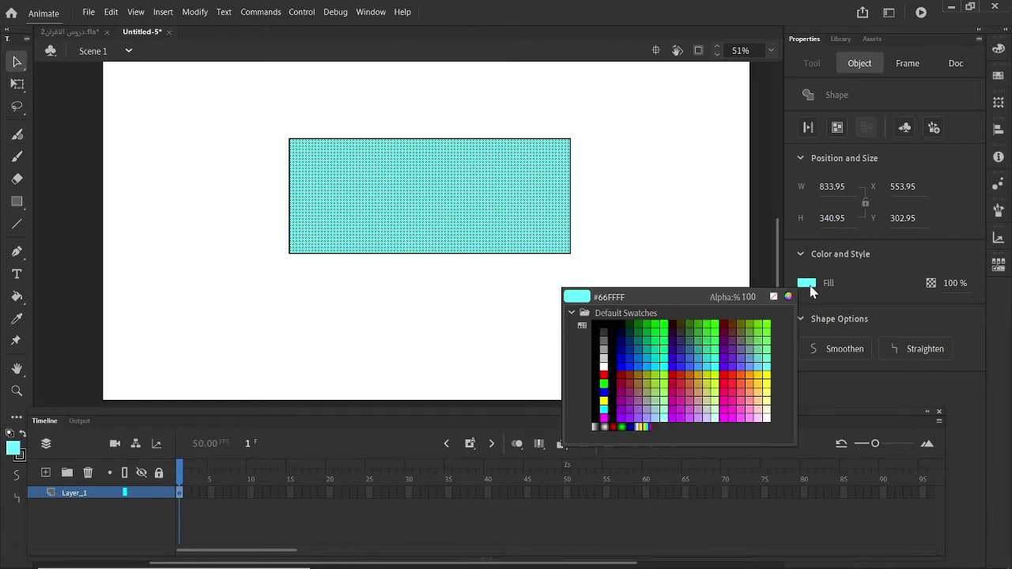
click(656, 415)
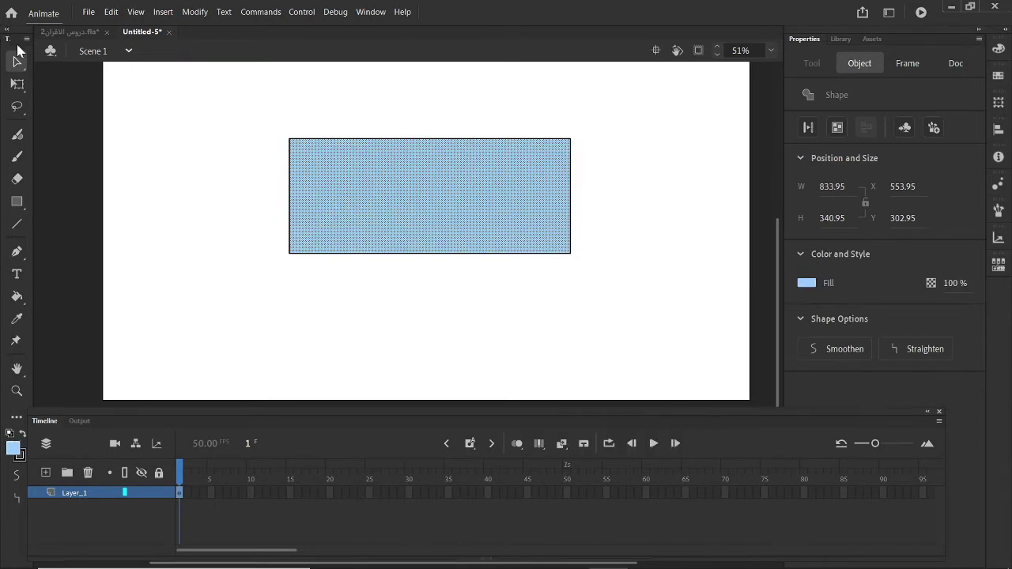
Move the blue fill clear of its black outline and delete the whole outline.
click(17, 84)
drag(413, 163, 434, 220)
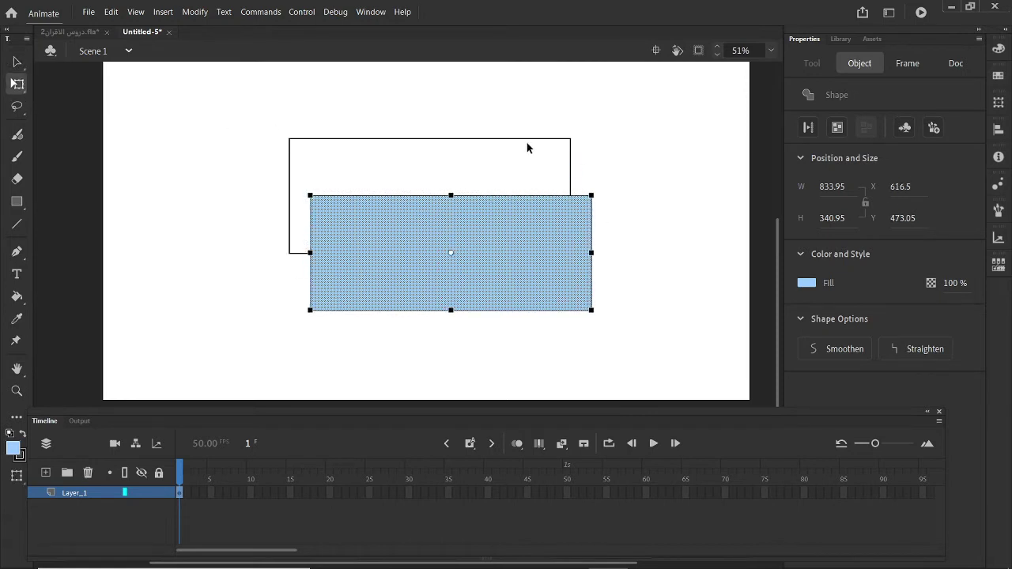
drag(525, 271, 499, 338)
drag(637, 139, 230, 237)
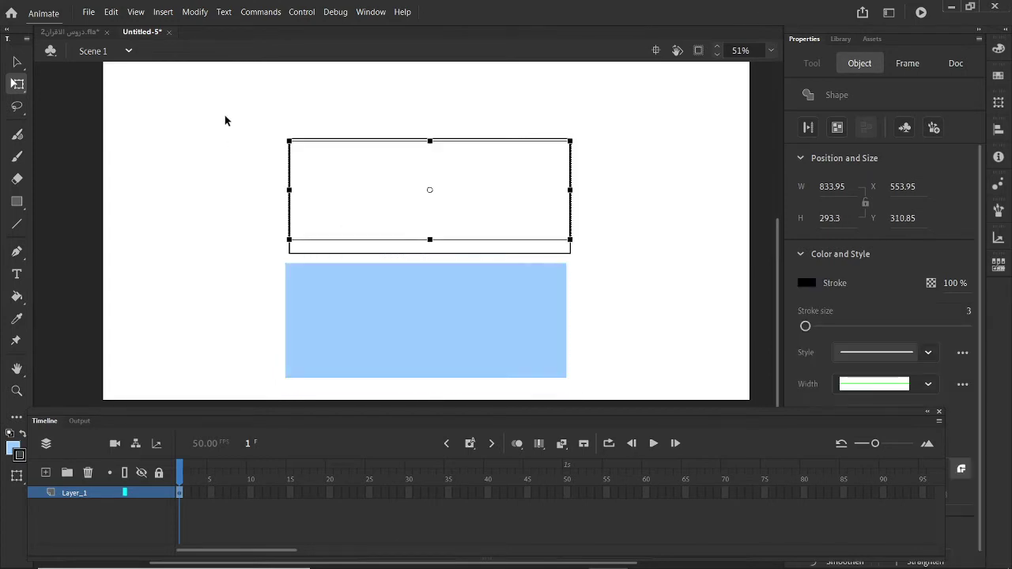
drag(224, 115, 582, 255)
key(Delete)
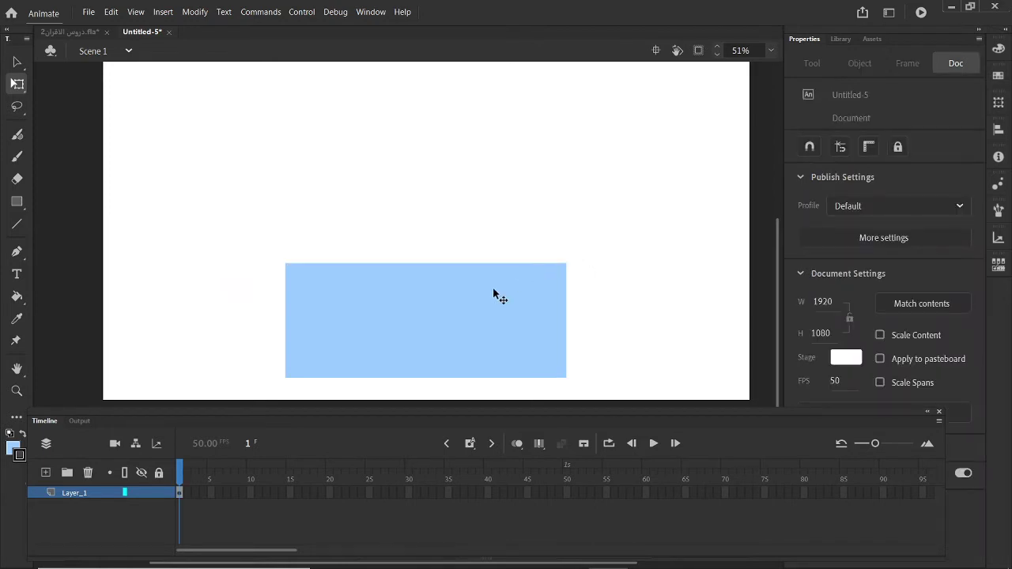
Resize the blue rectangle to 1920 by 1080 px and position it to cover the whole stage.
drag(493, 287, 514, 182)
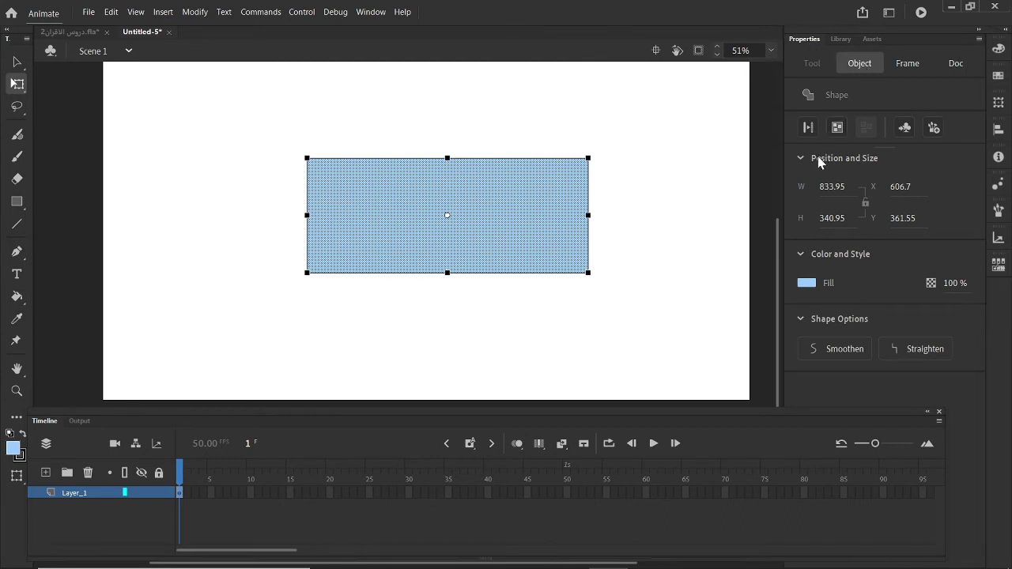
click(846, 187)
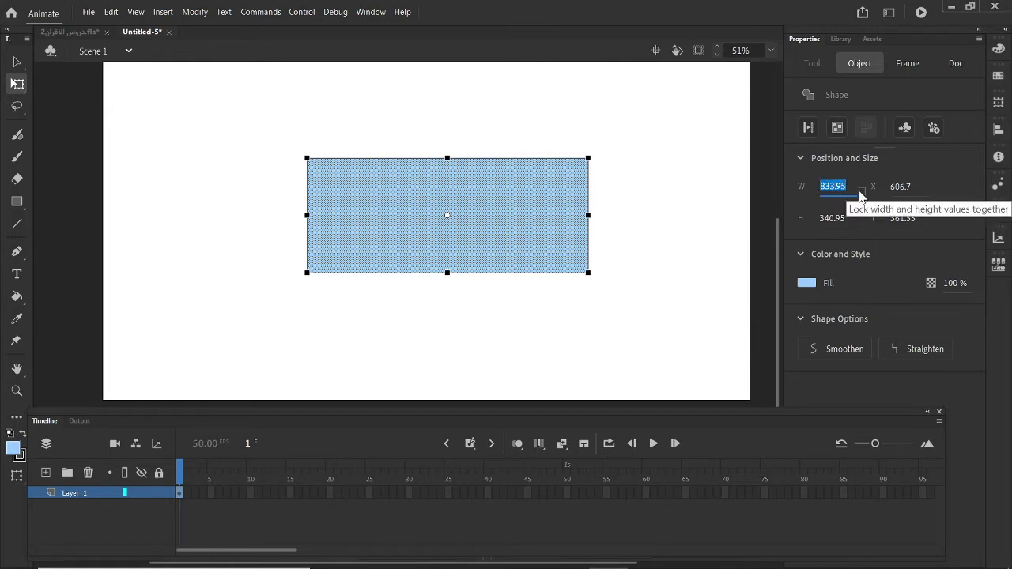
text(1920)
click(839, 217)
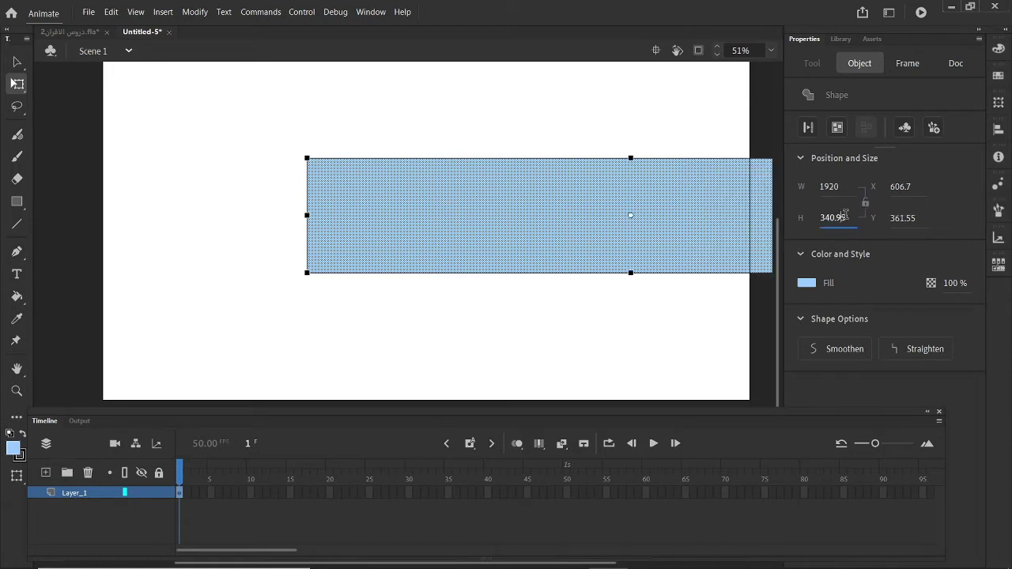
click(802, 218)
text(1080)
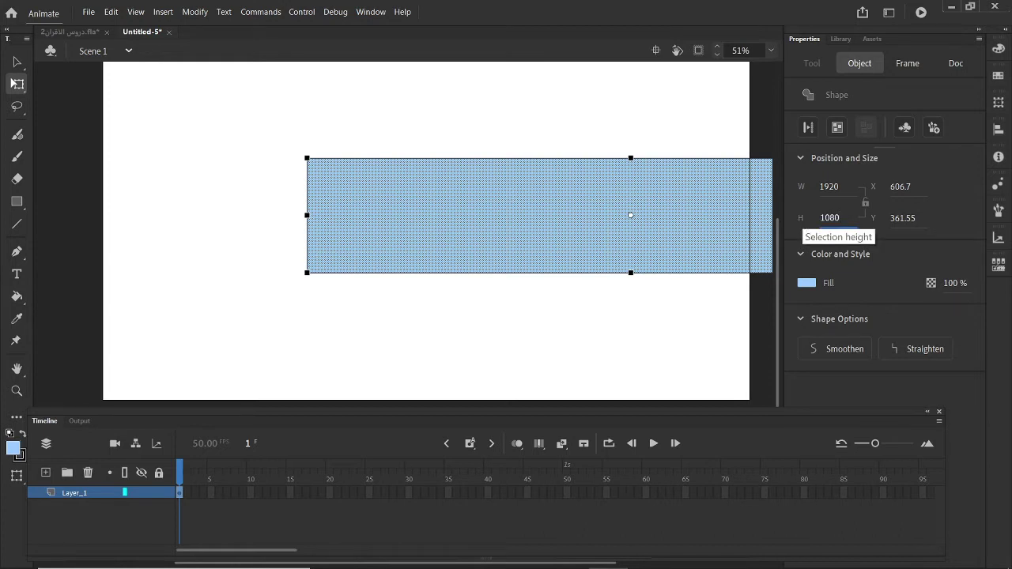
key(Return)
drag(565, 260, 357, 135)
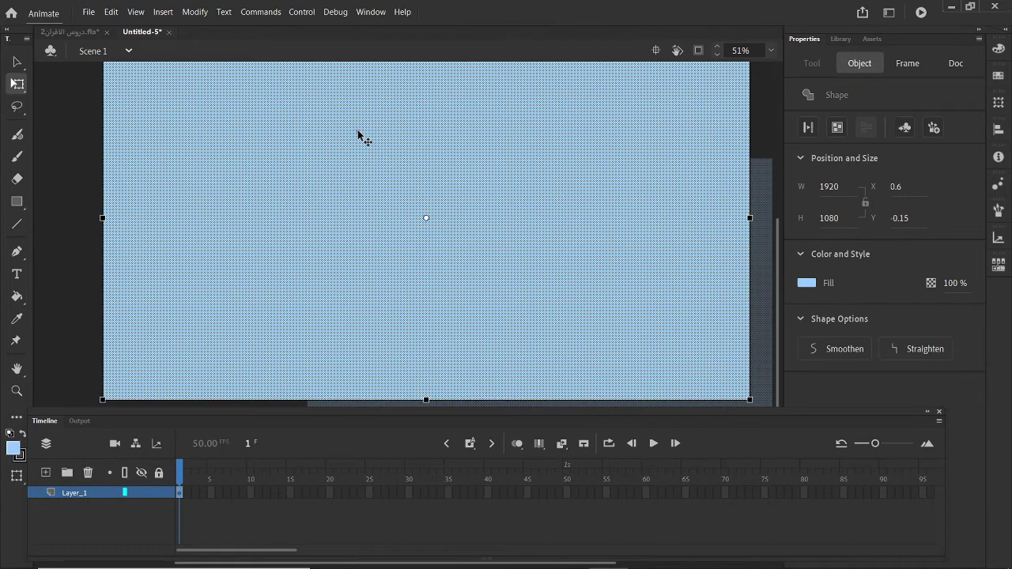
Add a new layer above the background and create a static text box about 1396 px wide reading "followyourdreams..".
click(47, 473)
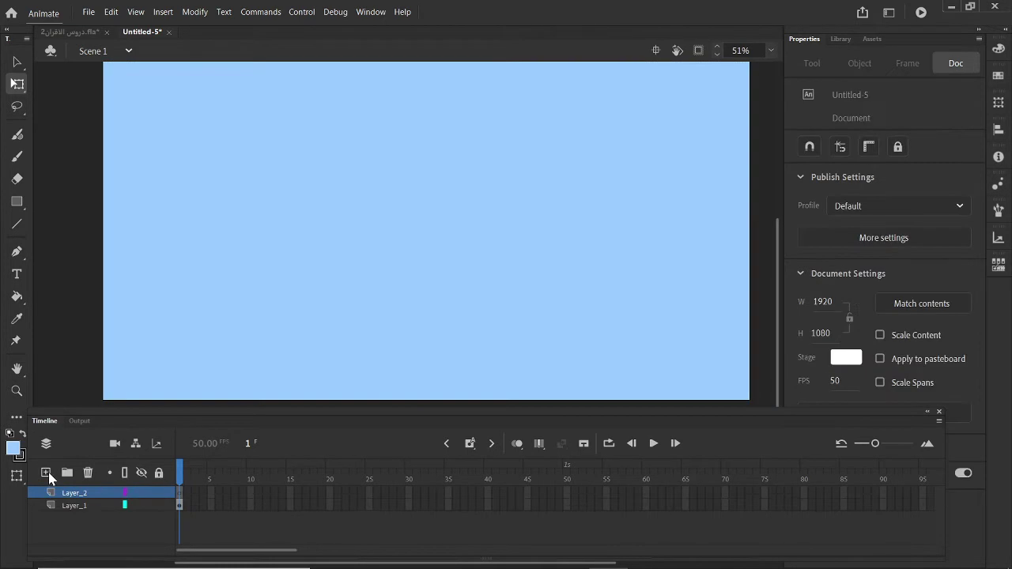
click(17, 273)
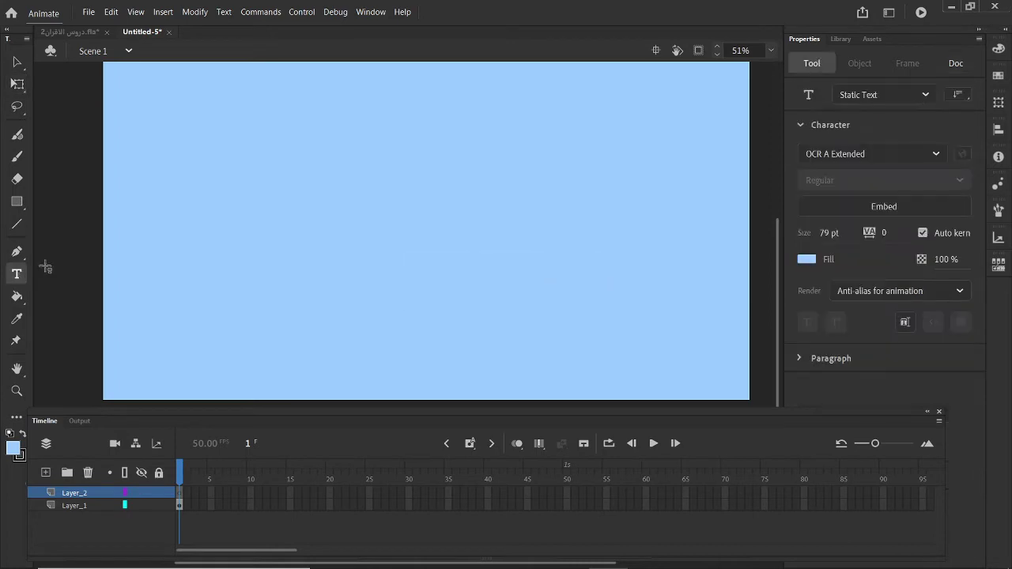
drag(224, 167, 693, 262)
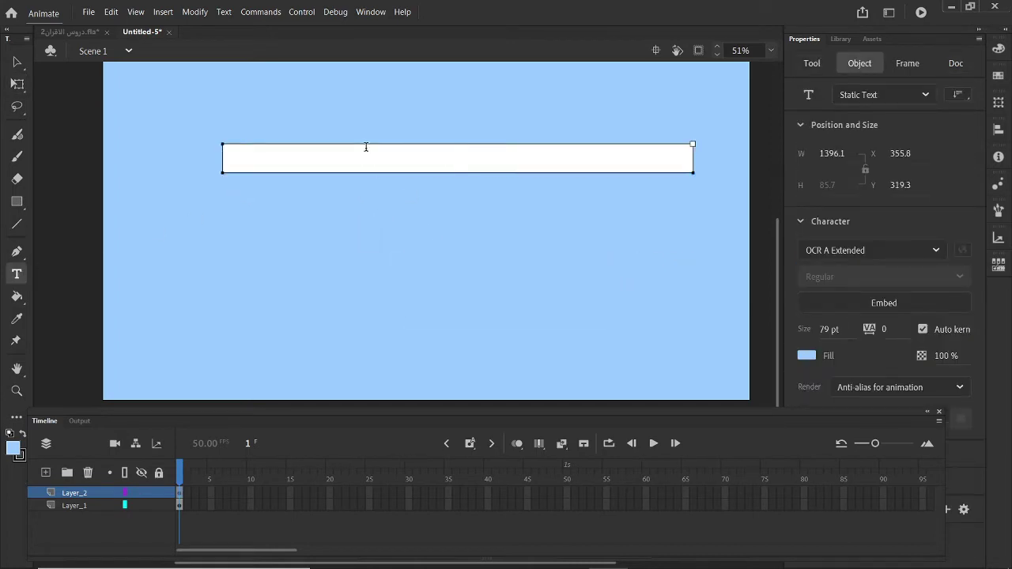
text(followy)
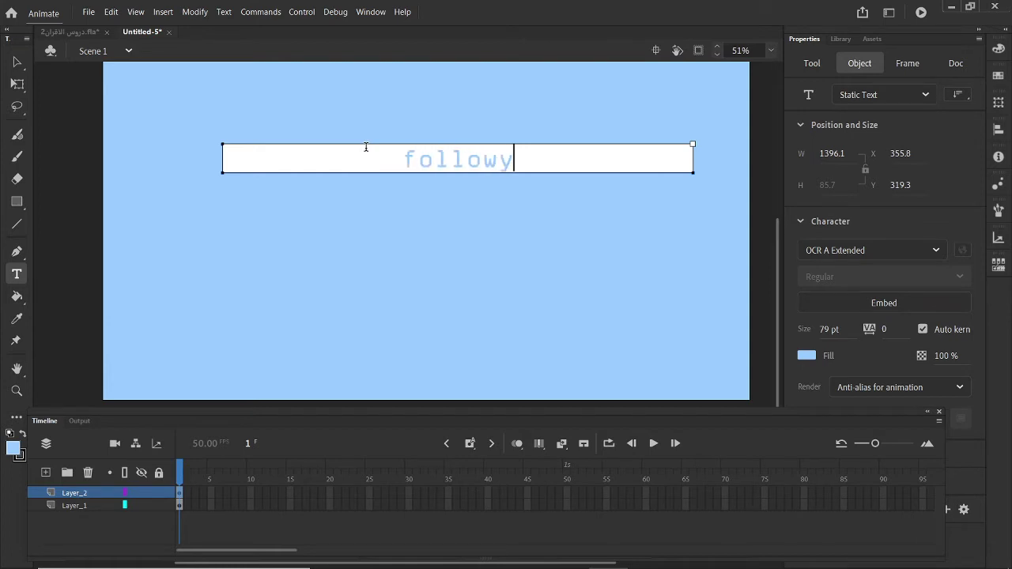
text(our)
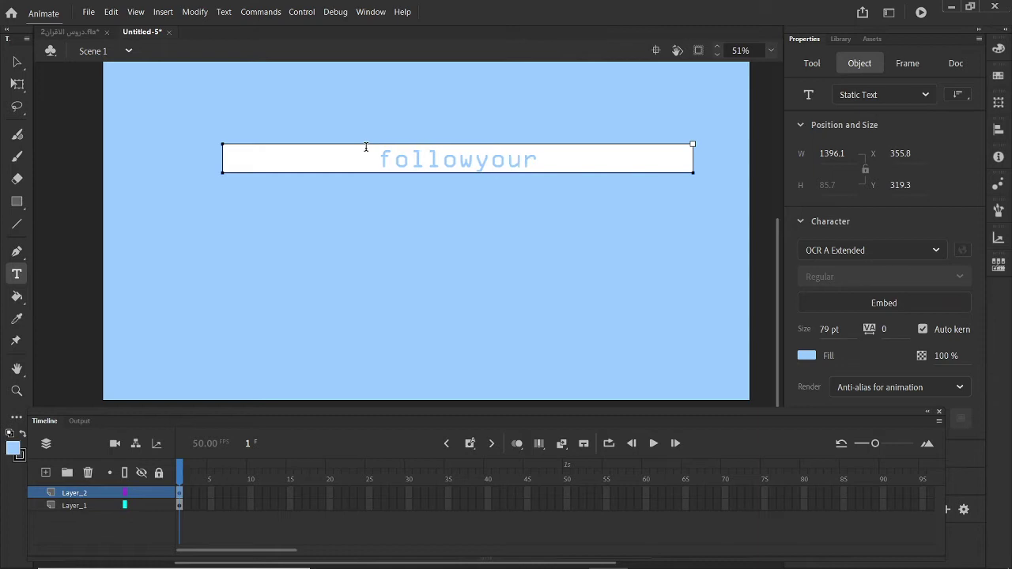
text(dream)
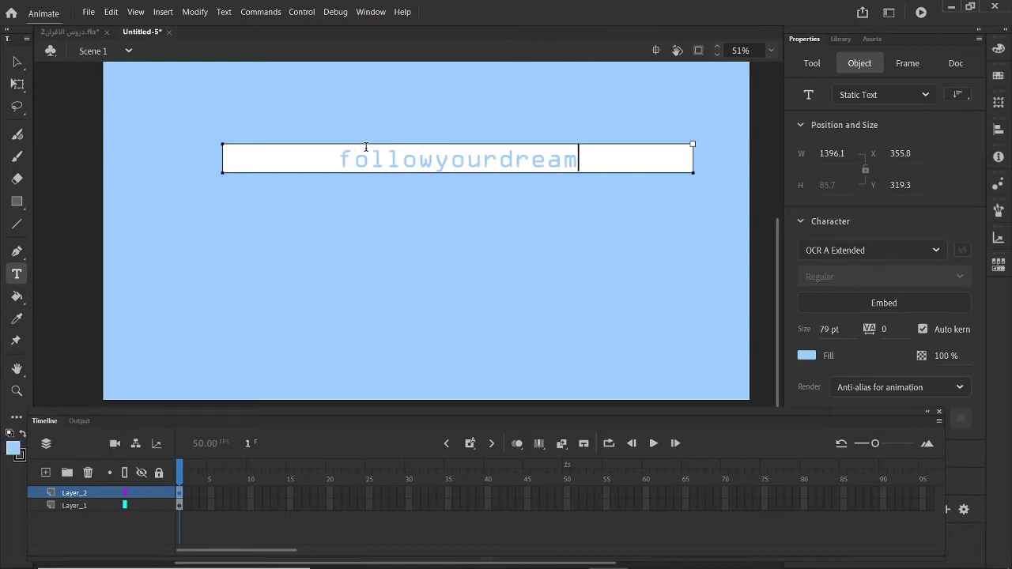
text(s..)
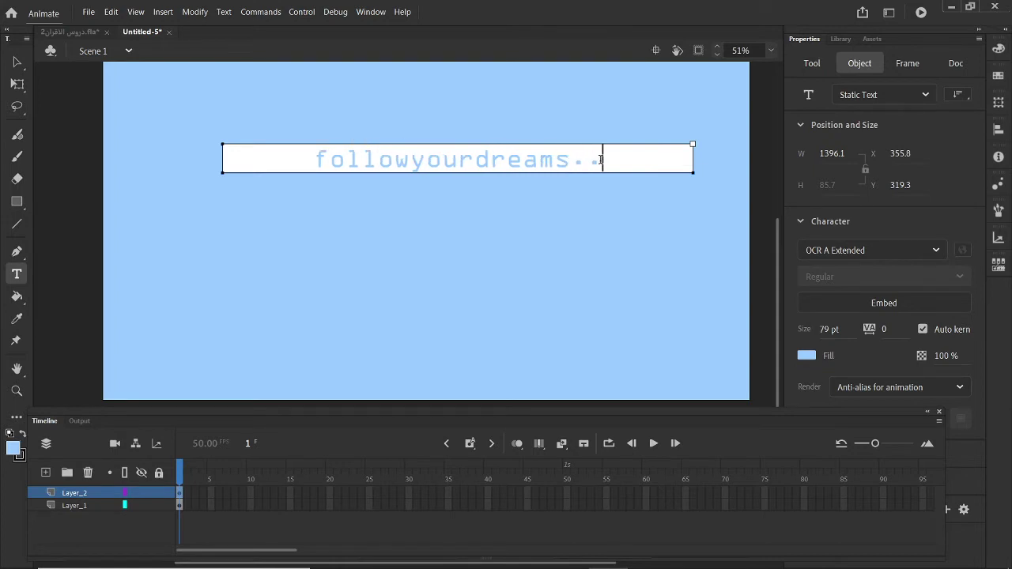
Change the fill colour of the whole "followyourdreams.." text to bright violet.
shift+click(320, 168)
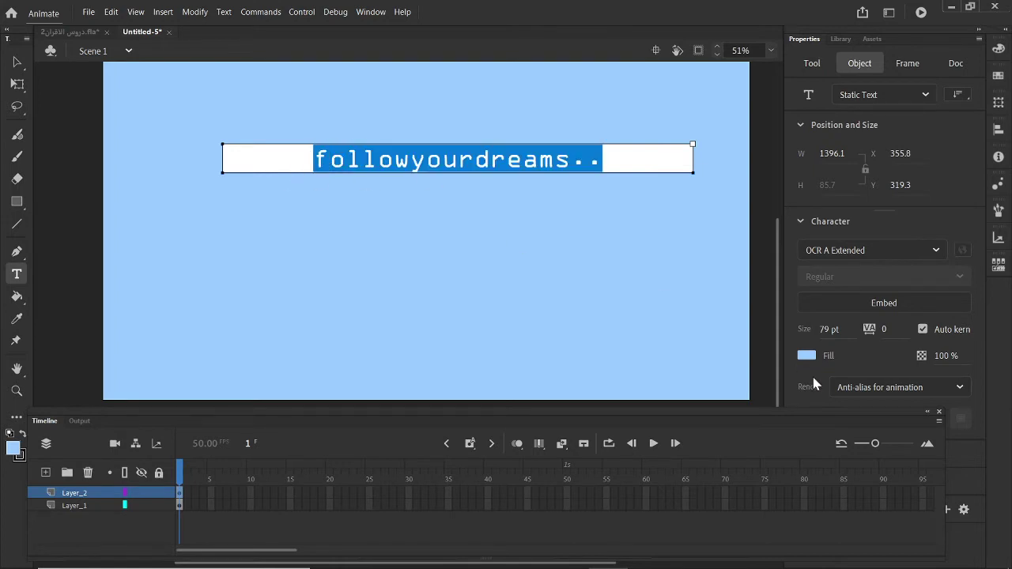
click(805, 357)
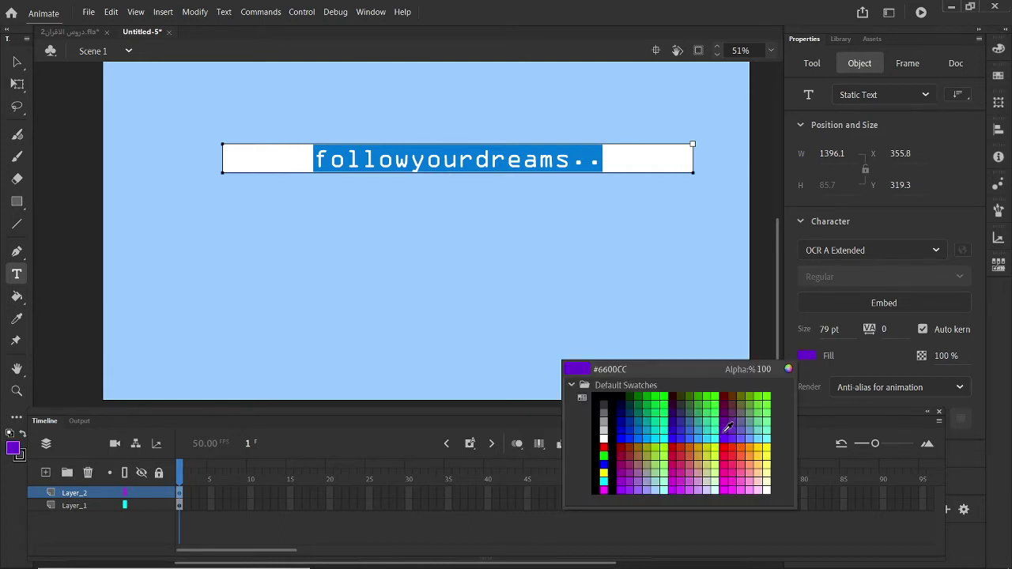
click(726, 437)
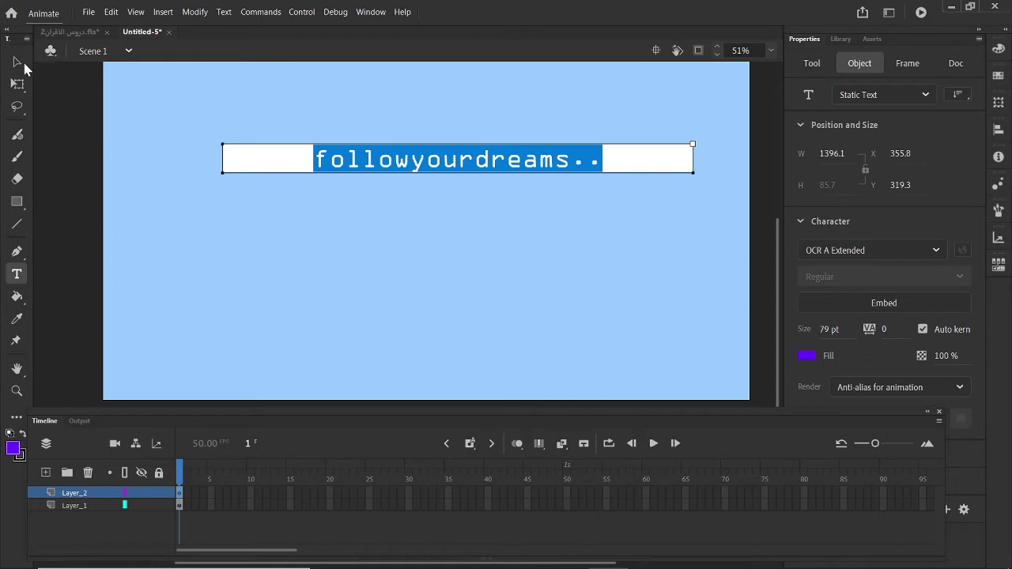
Move the text to the middle of the stage and scale it up with Free Transform to about 1533 px wide.
click(16, 62)
drag(444, 160, 416, 213)
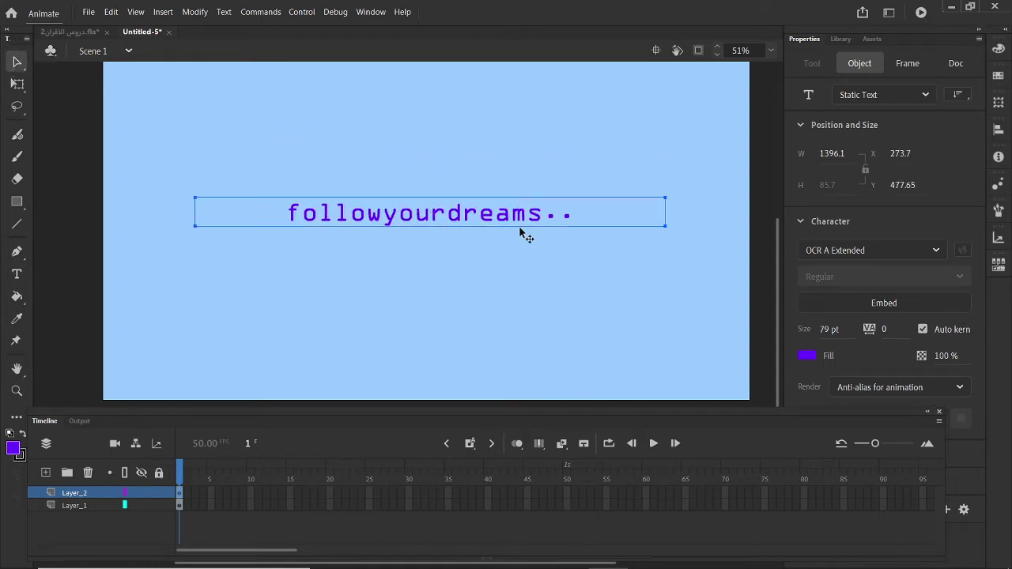
click(16, 84)
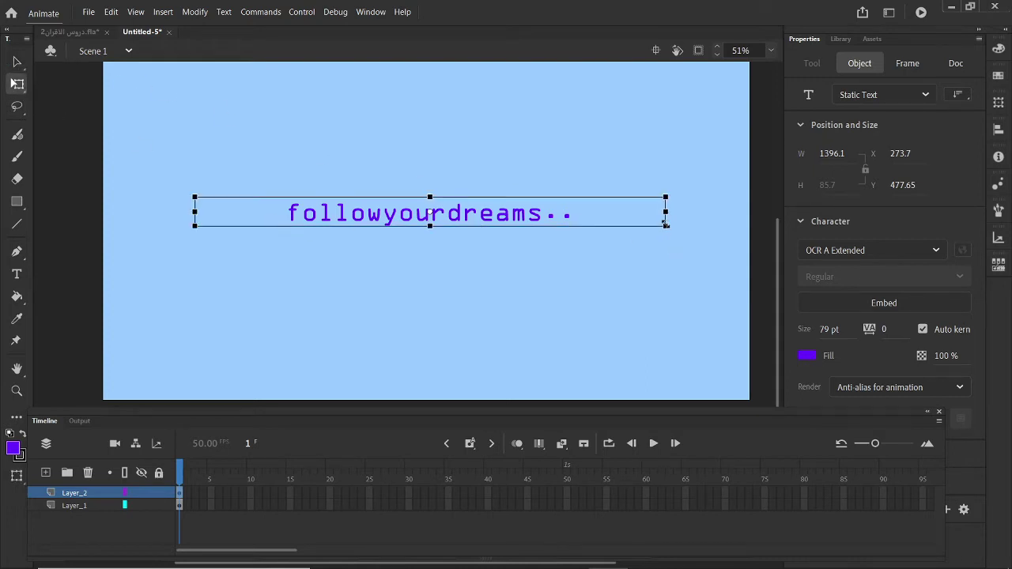
drag(666, 227, 688, 243)
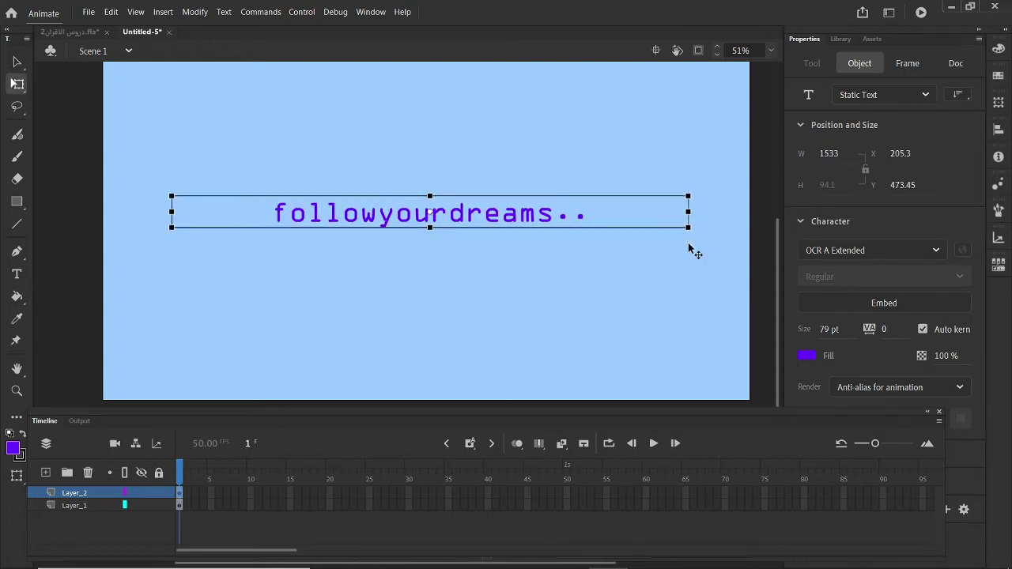
key(ctrl+minus)
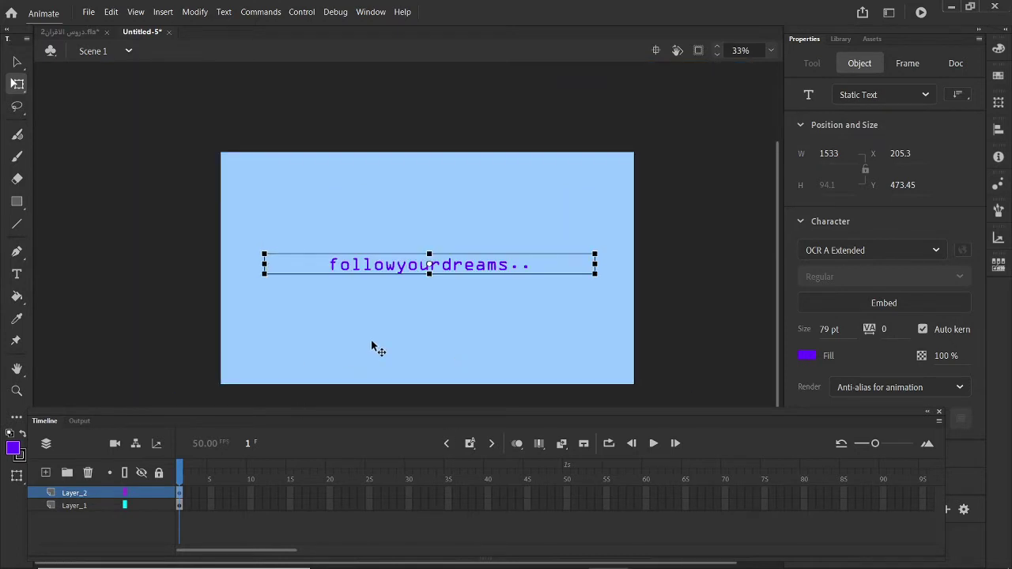
key(ctrl+equal)
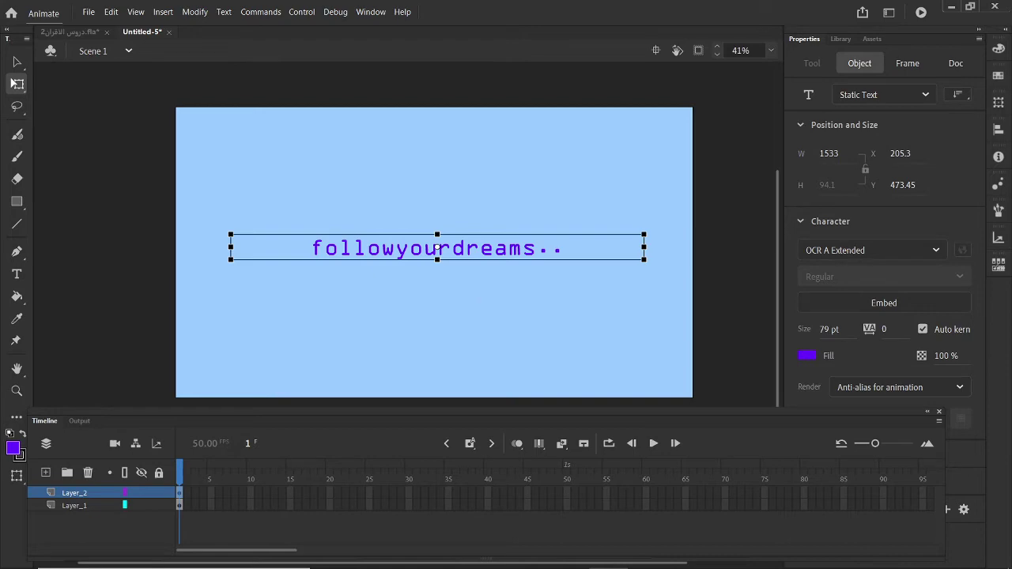
Select all objects on the stage and align the text and background to their common horizontal centre.
key(ctrl+a)
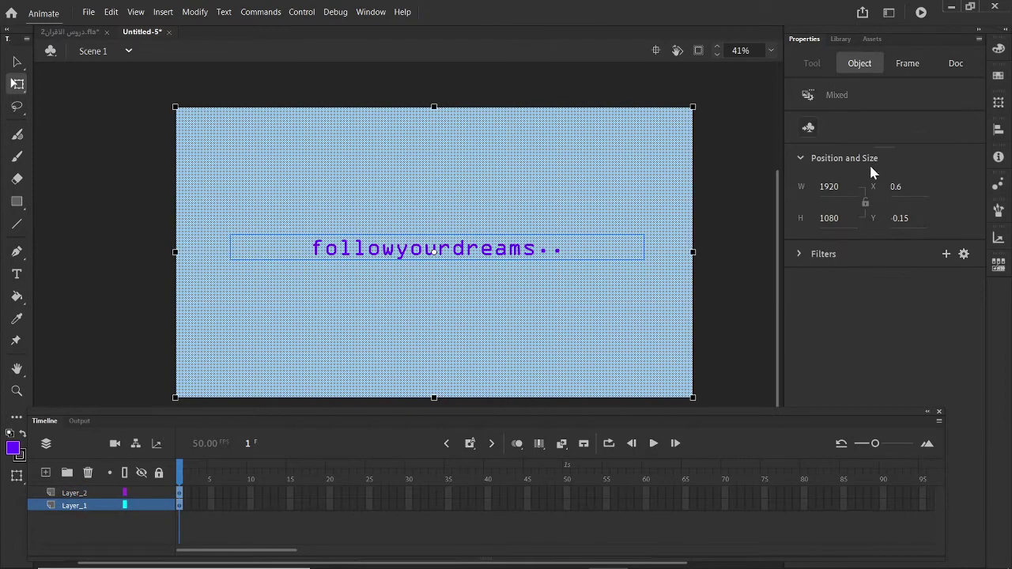
click(999, 131)
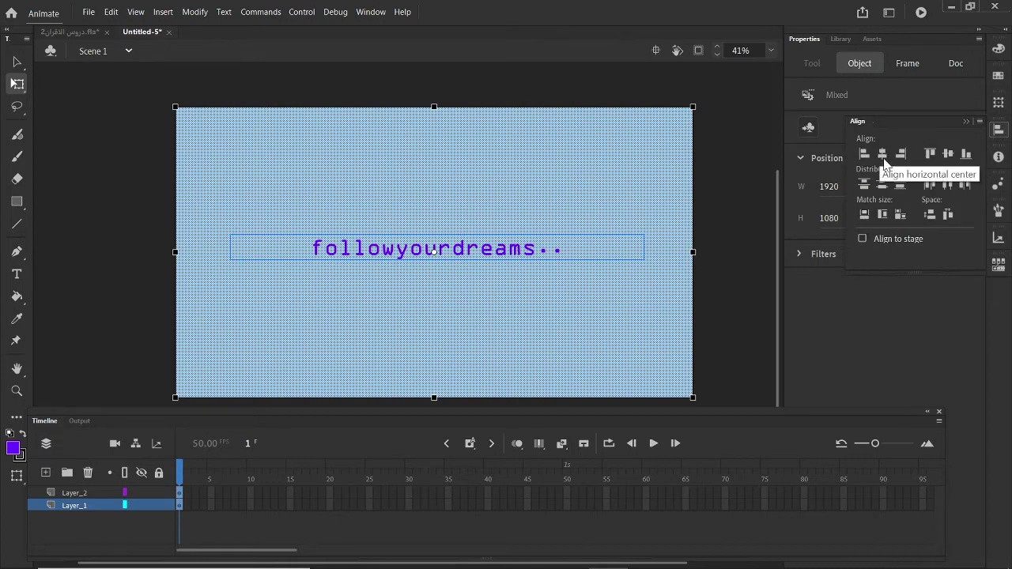
click(883, 154)
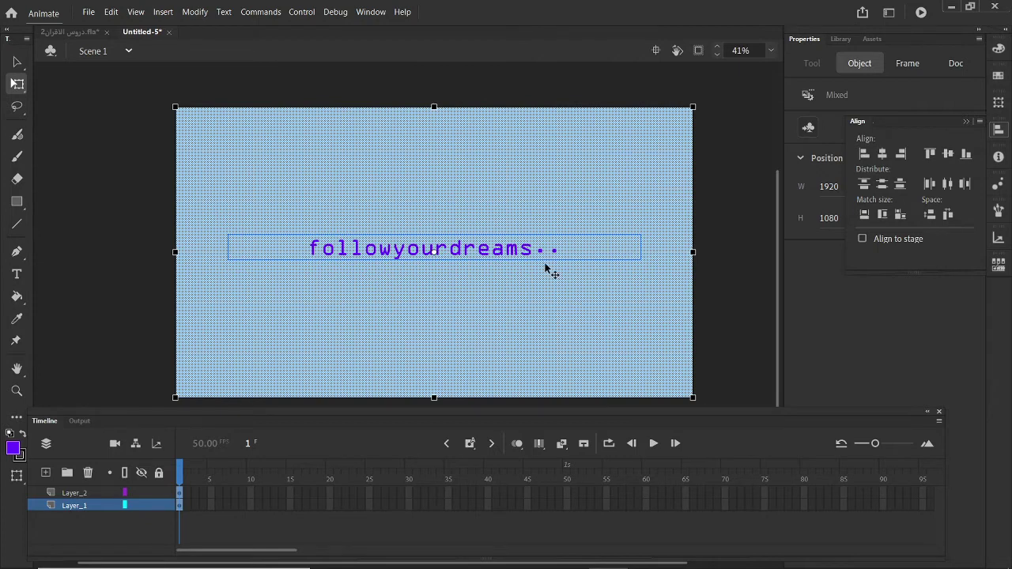
click(75, 269)
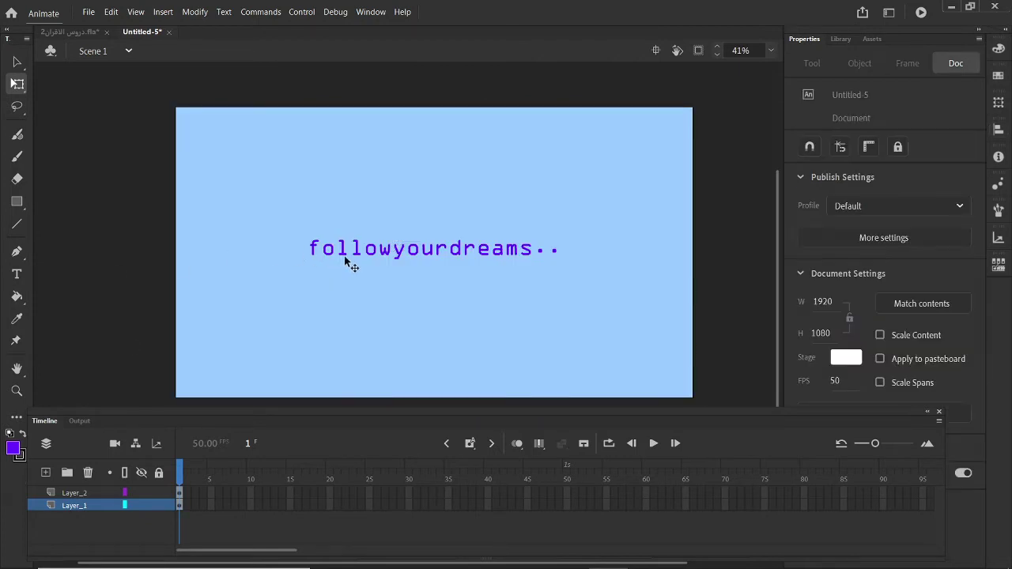
Convert the "followyourdreams.." text to a Graphic symbol named Symbol 1.
click(387, 258)
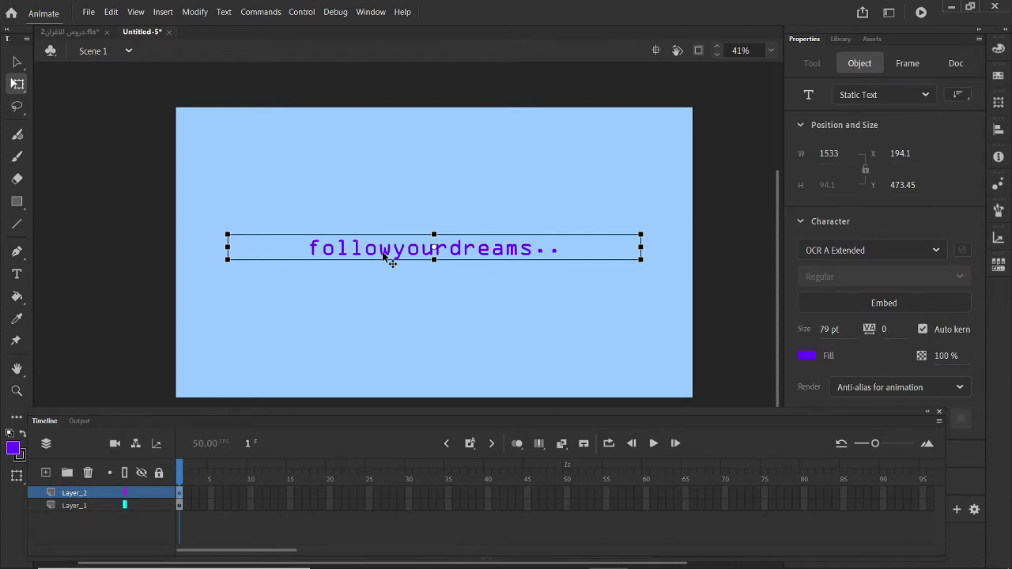
click(183, 13)
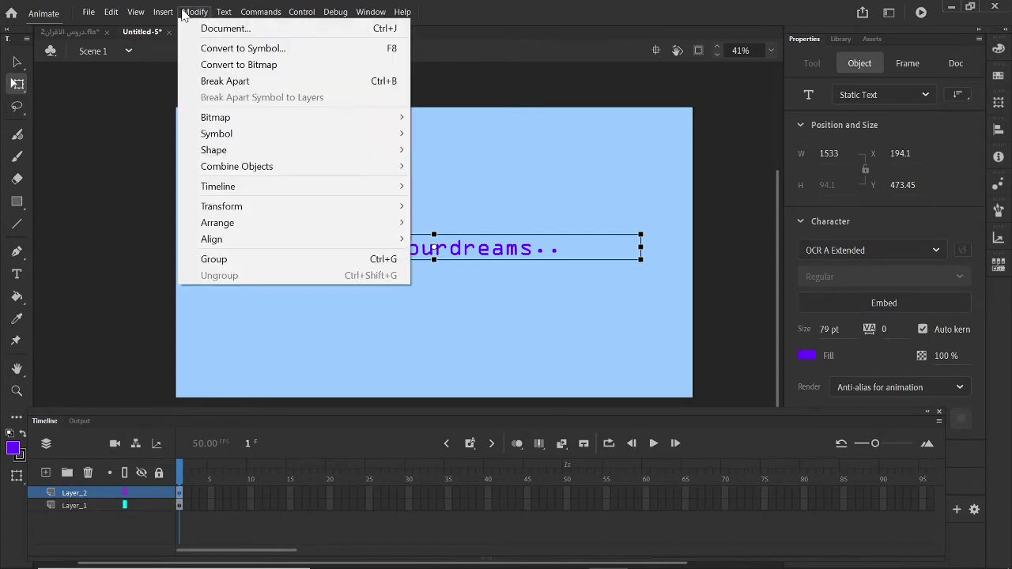
click(208, 48)
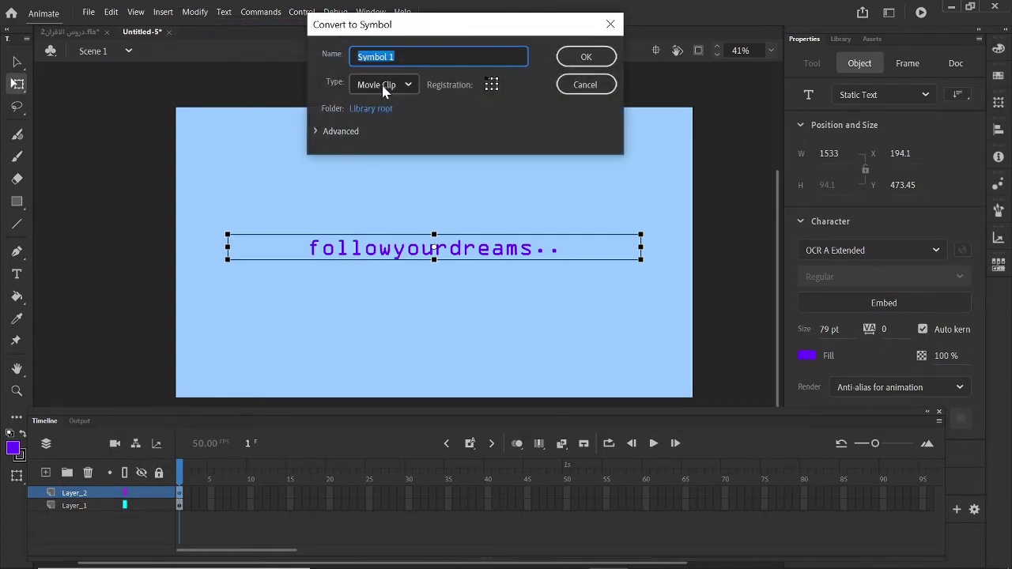
click(408, 86)
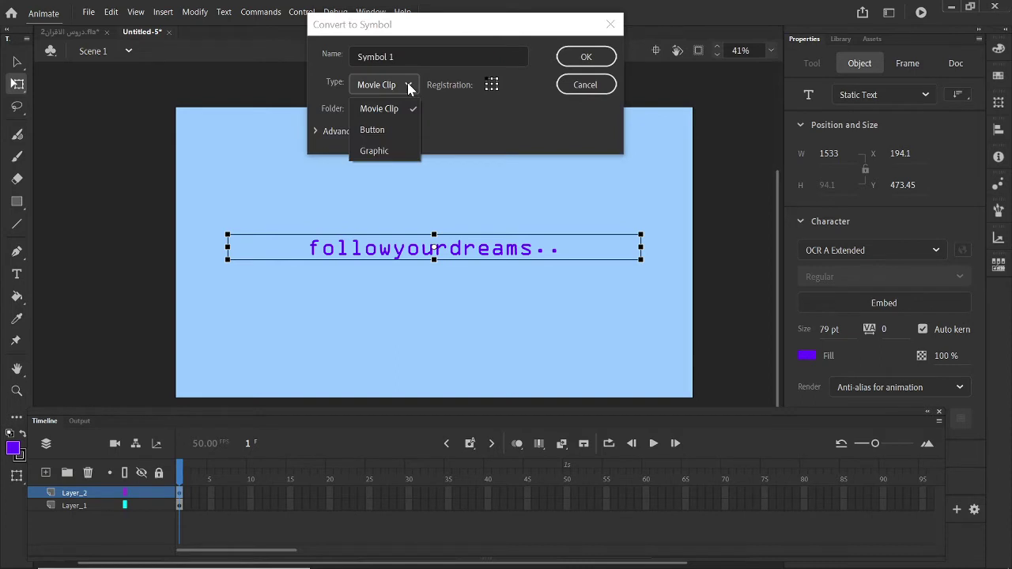
click(398, 157)
click(599, 59)
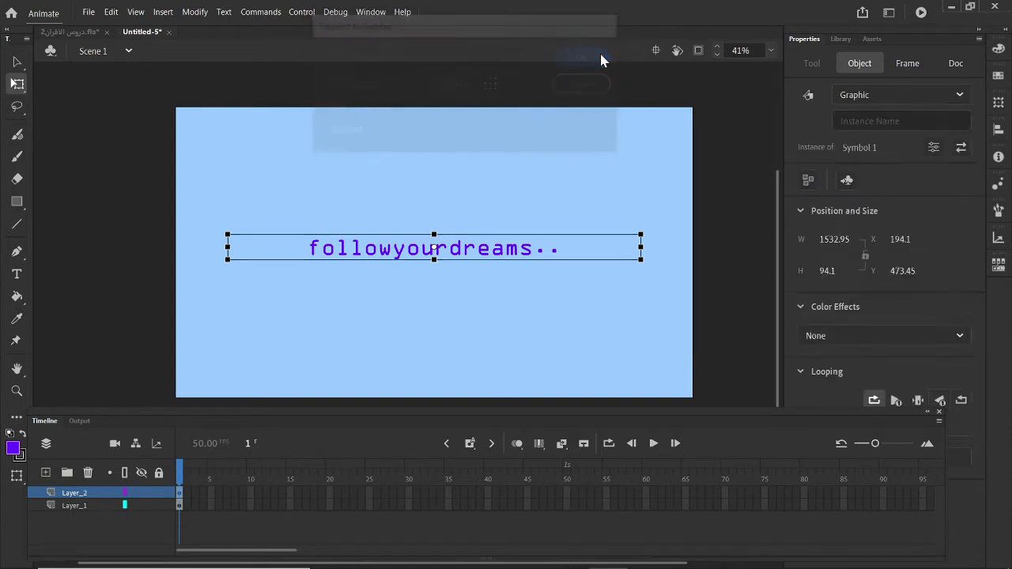
click(149, 243)
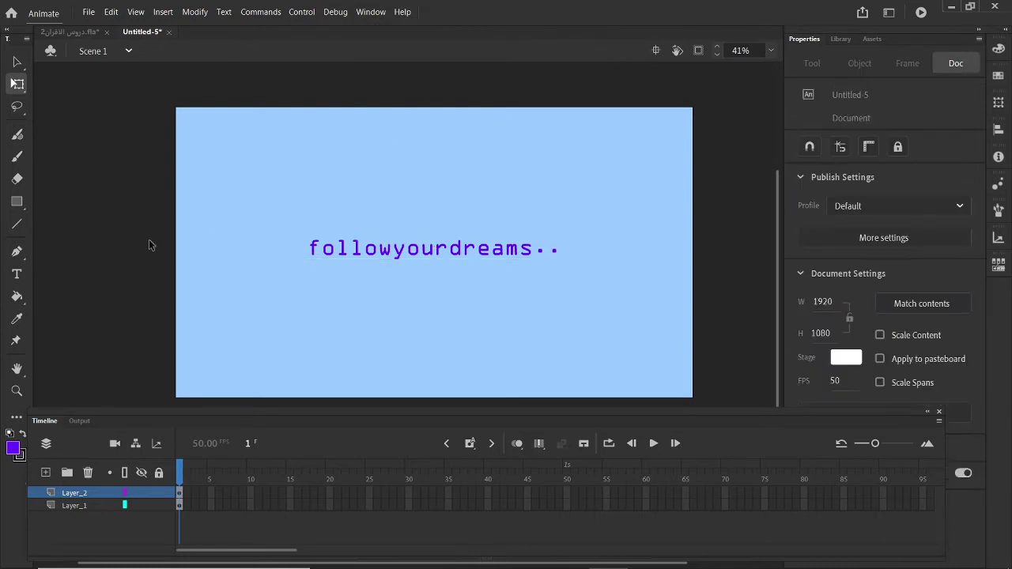
Add a new layer above the text and draw a vertical black line about 127 px tall at the text's end as a cursor.
click(45, 473)
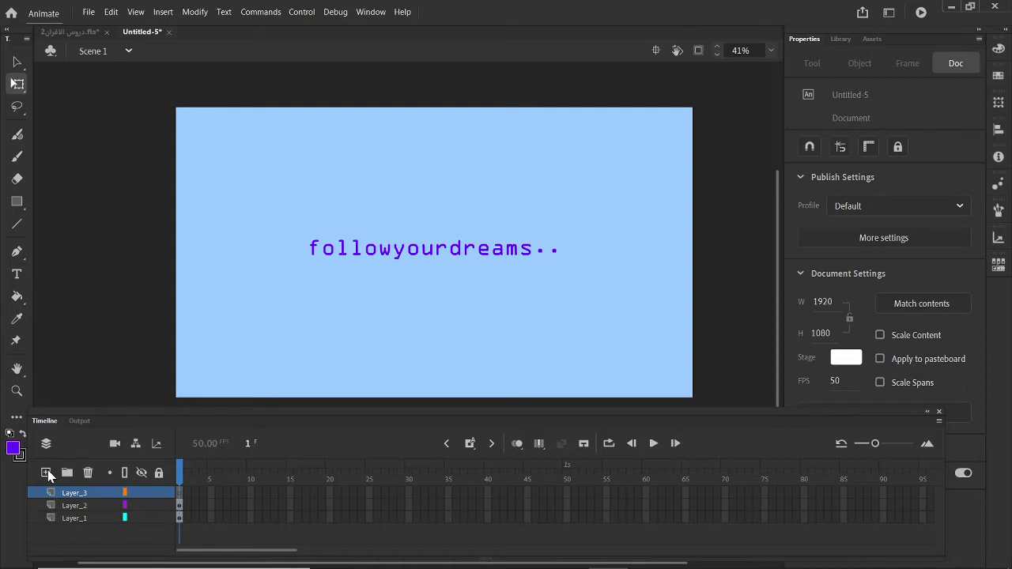
click(17, 226)
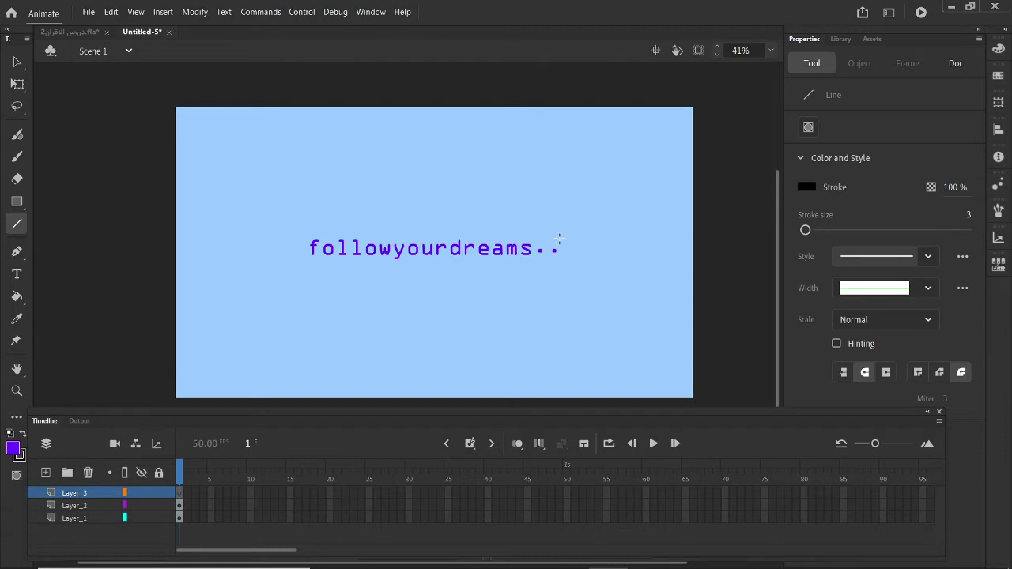
drag(559, 238, 559, 254)
key(ctrl+z)
drag(557, 235, 557, 268)
Nudge the vertical cursor line upward to a Y position of about 440 px.
click(14, 64)
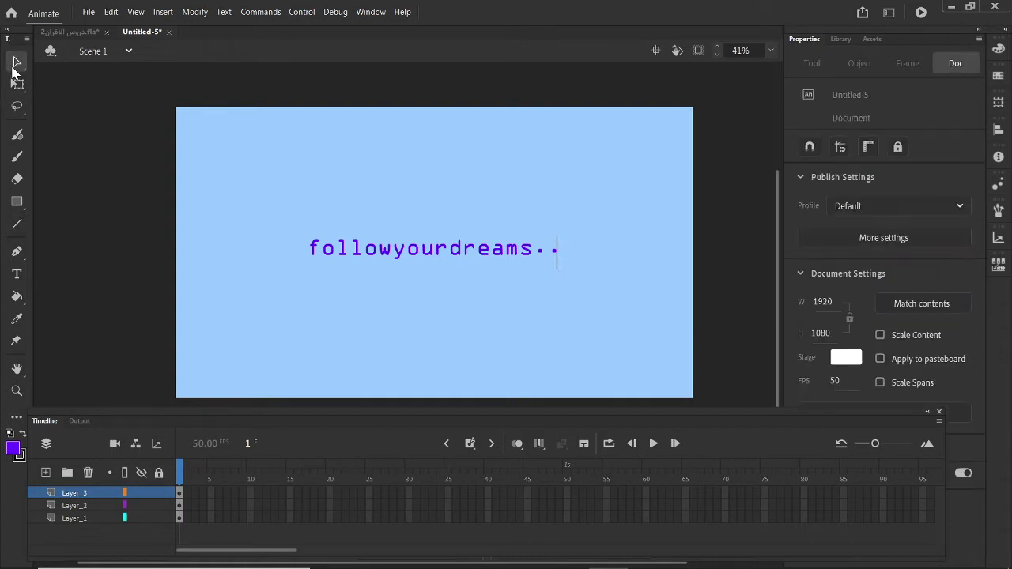
click(557, 259)
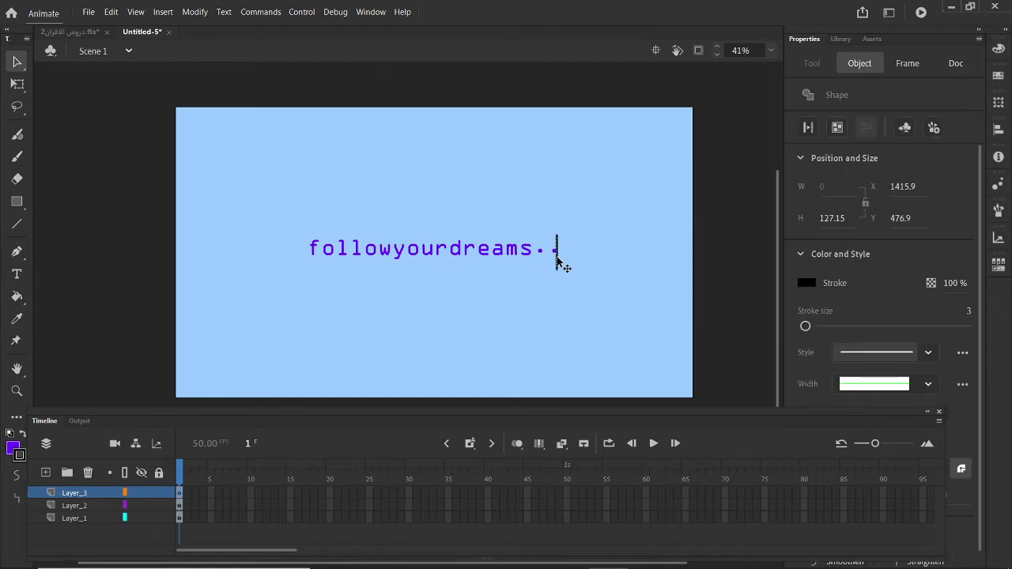
key(Up)
key(Up)
key(Up)
key(Up)
key(Up)
key(Up)
key(Up)
key(Up)
key(Up)
key(Up)
key(Up)
key(Up)
key(Up)
key(Up)
key(Up)
key(Up)
key(Up)
key(Up)
key(Up)
key(Up)
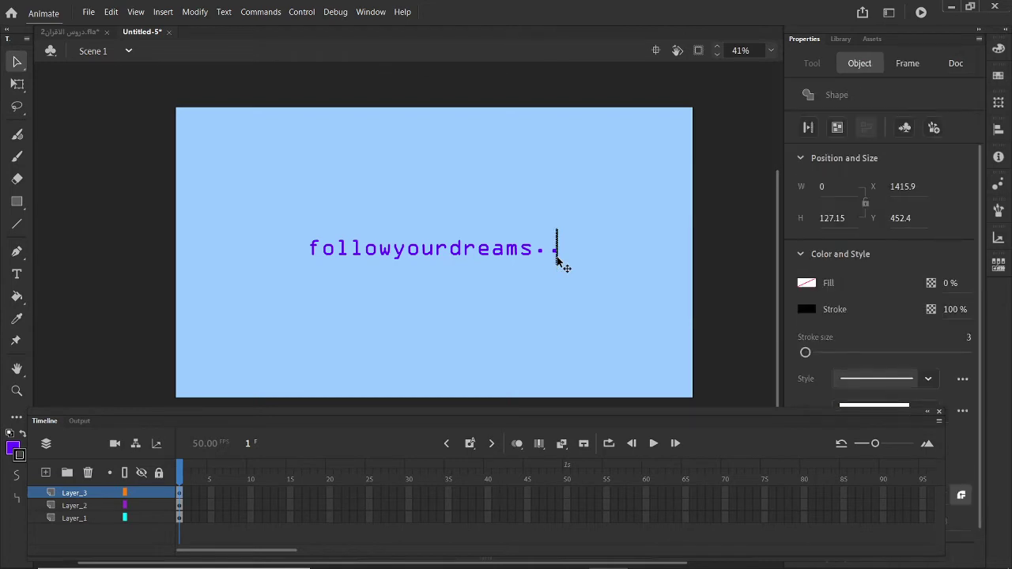
key(Up)
key(Up)
key(Up)
key(Up)
key(Up)
Convert the cursor line to a Movie Clip symbol named Symbol 2.
click(194, 12)
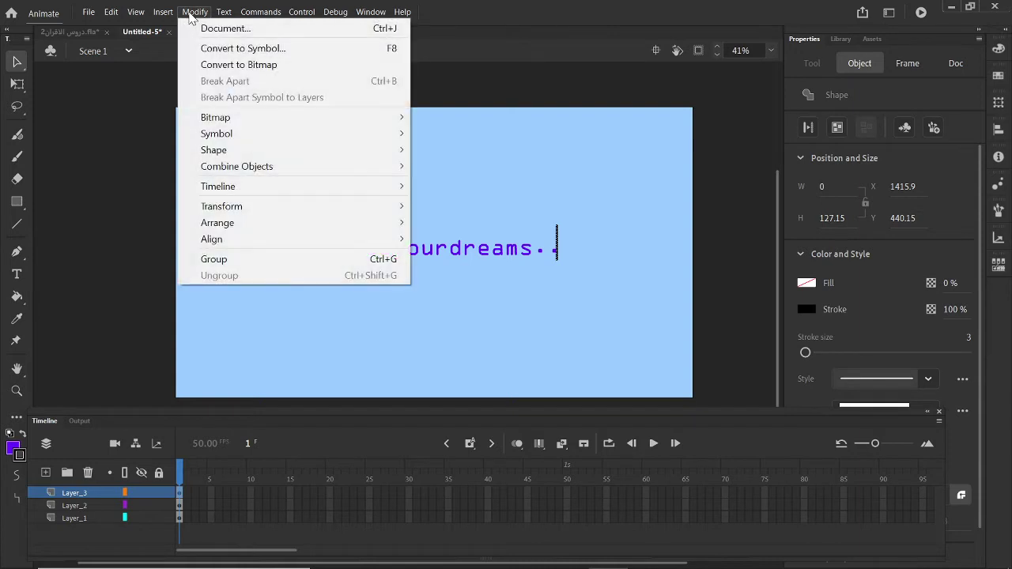
click(206, 49)
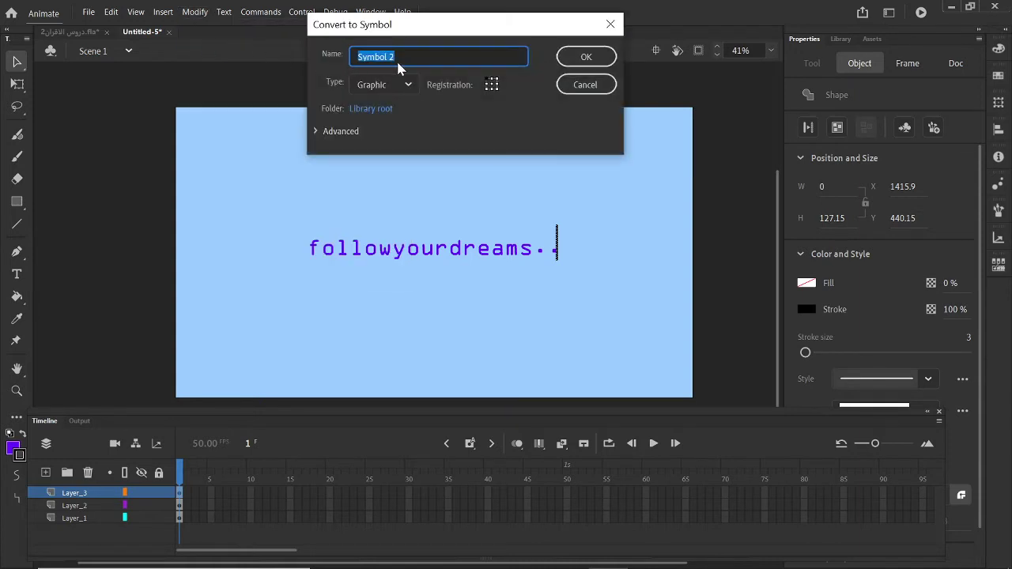
click(410, 85)
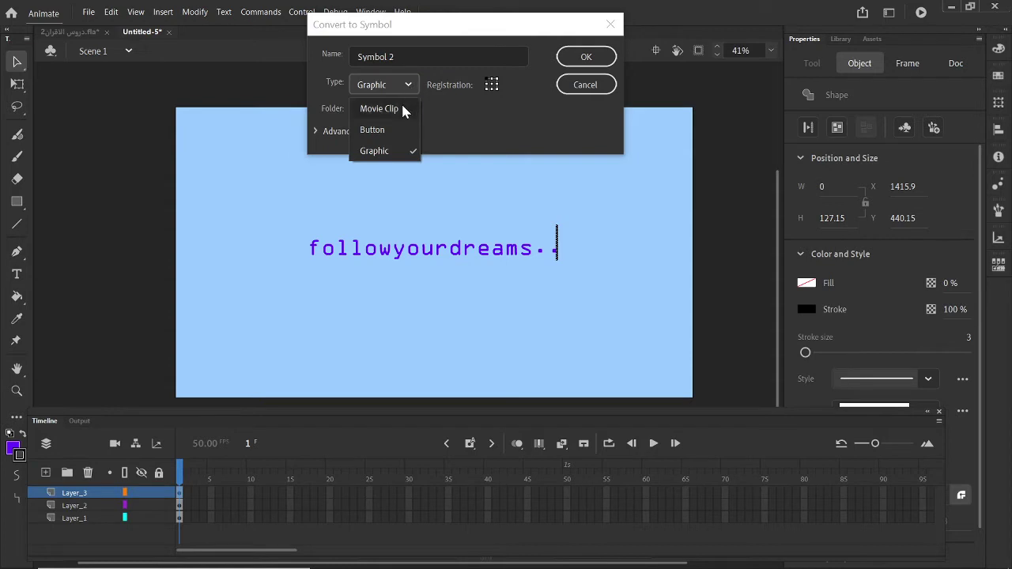
click(388, 109)
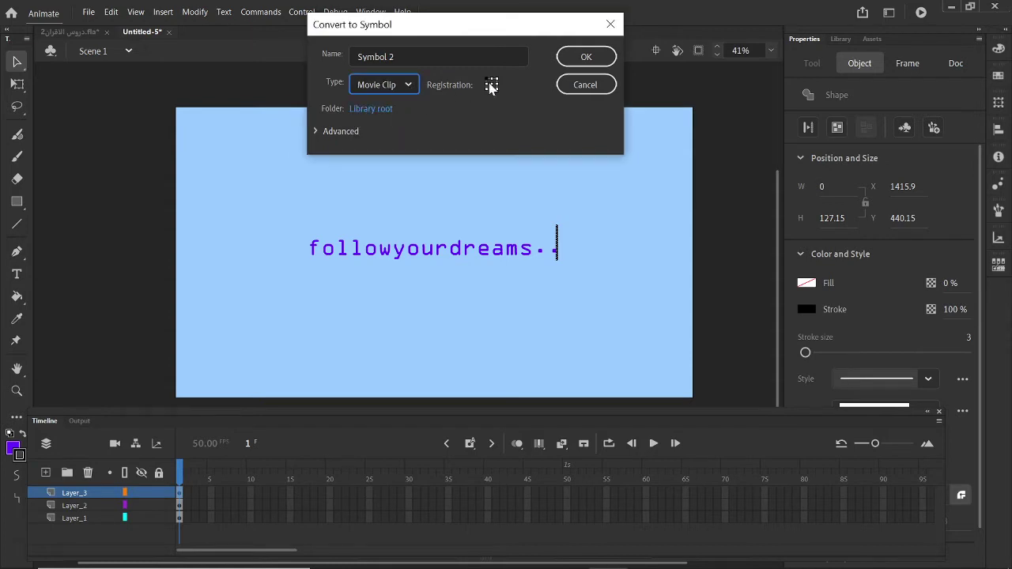
click(581, 60)
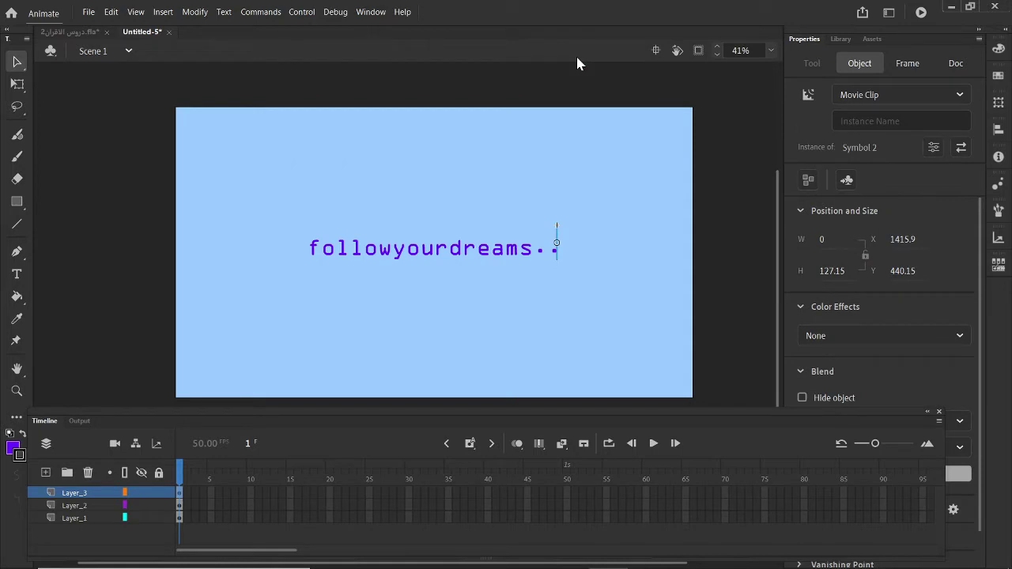
Open the cursor line's movie clip for editing and insert frames to extend its layer through frame 7.
double_click(557, 251)
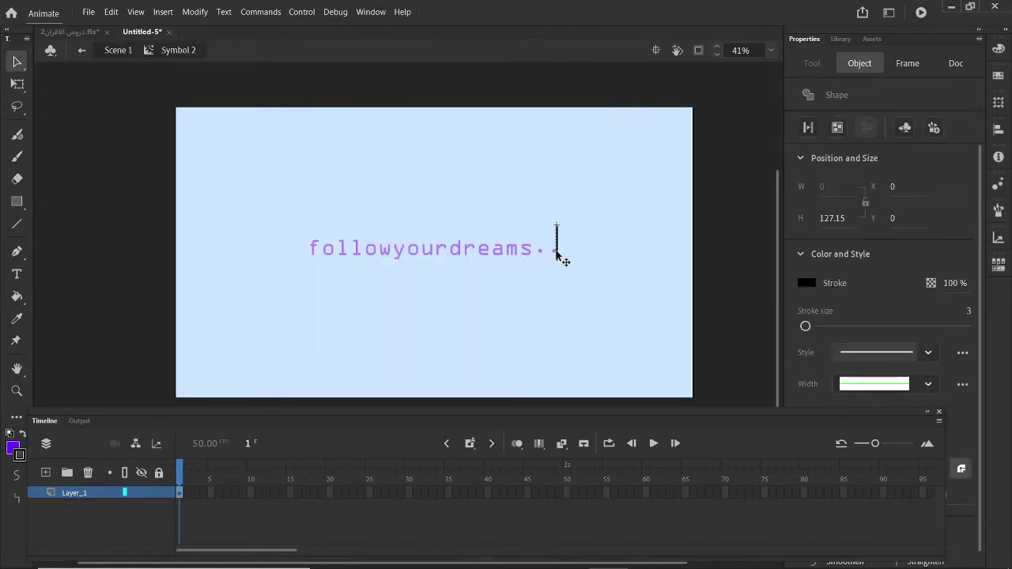
click(218, 493)
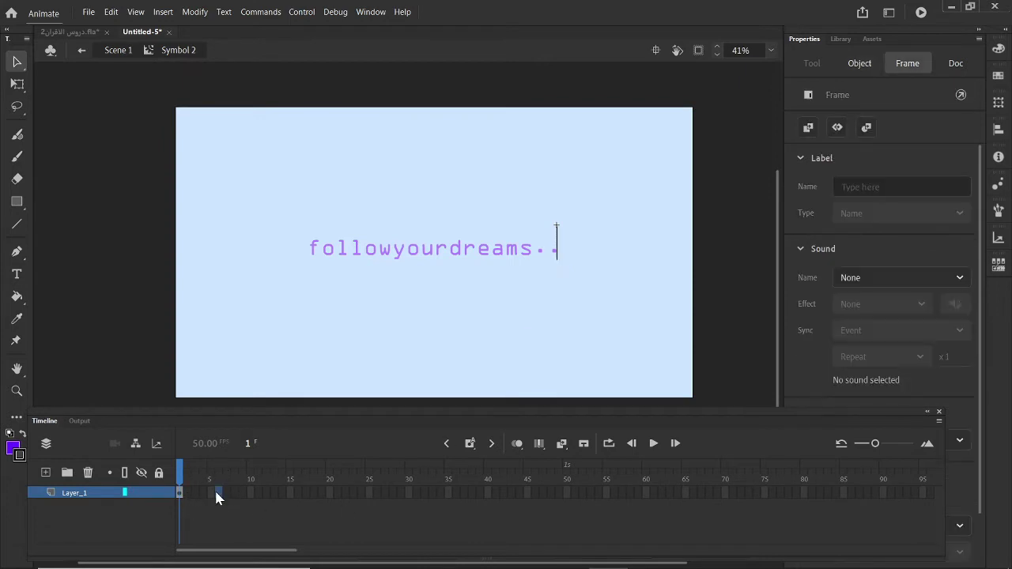
drag(182, 495, 178, 494)
right_click(179, 492)
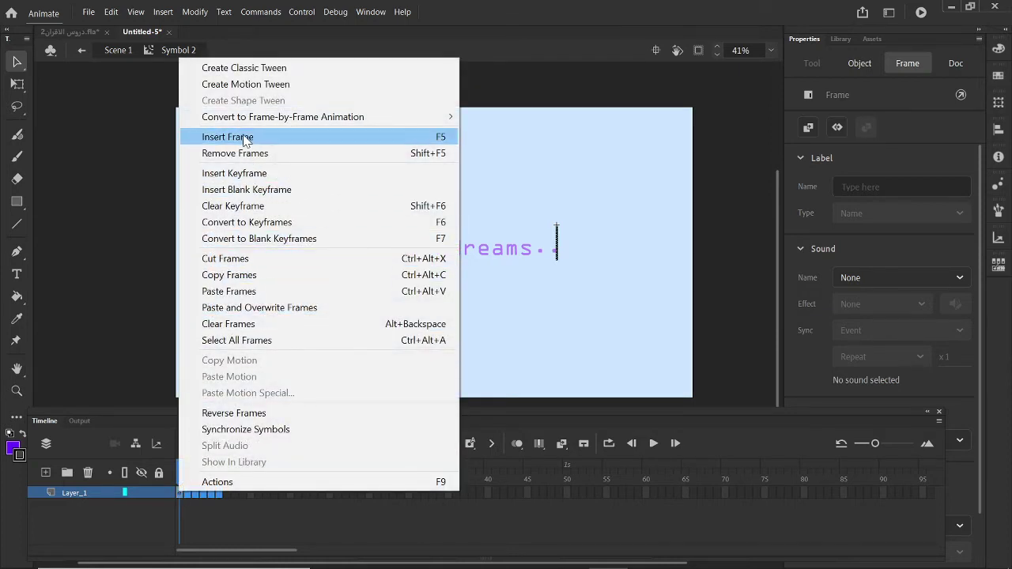
click(244, 137)
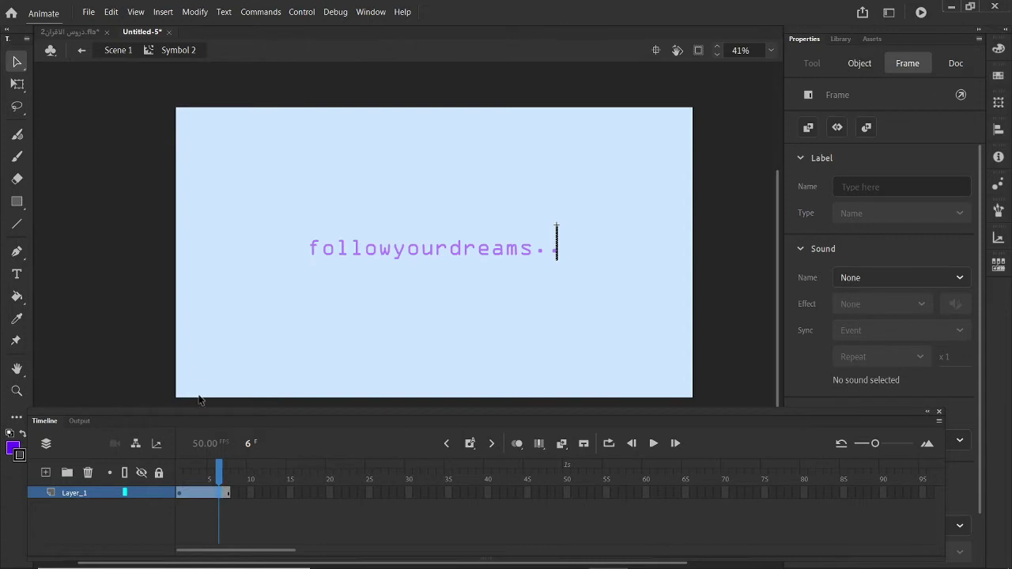
Create a classic tween over frames 1 to 7 of the cursor clip, accepting conversion of its content to a symbol.
click(226, 494)
drag(227, 494, 181, 493)
right_click(181, 495)
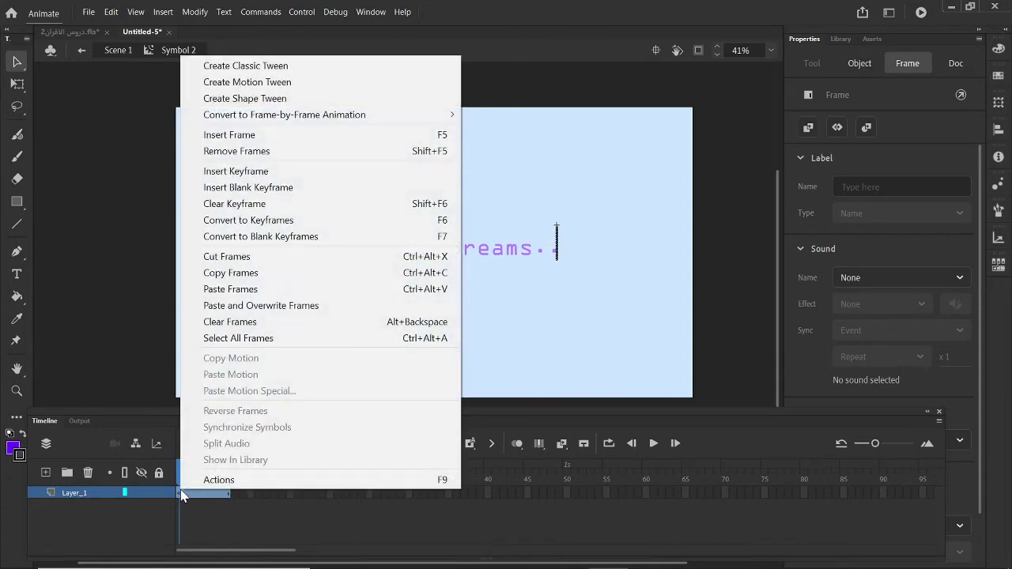
click(291, 66)
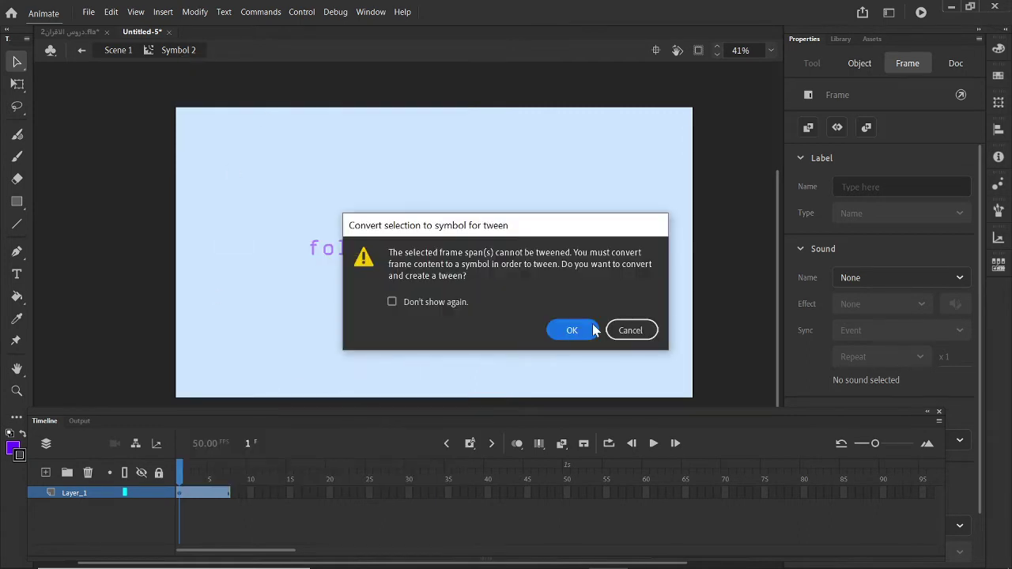
click(595, 330)
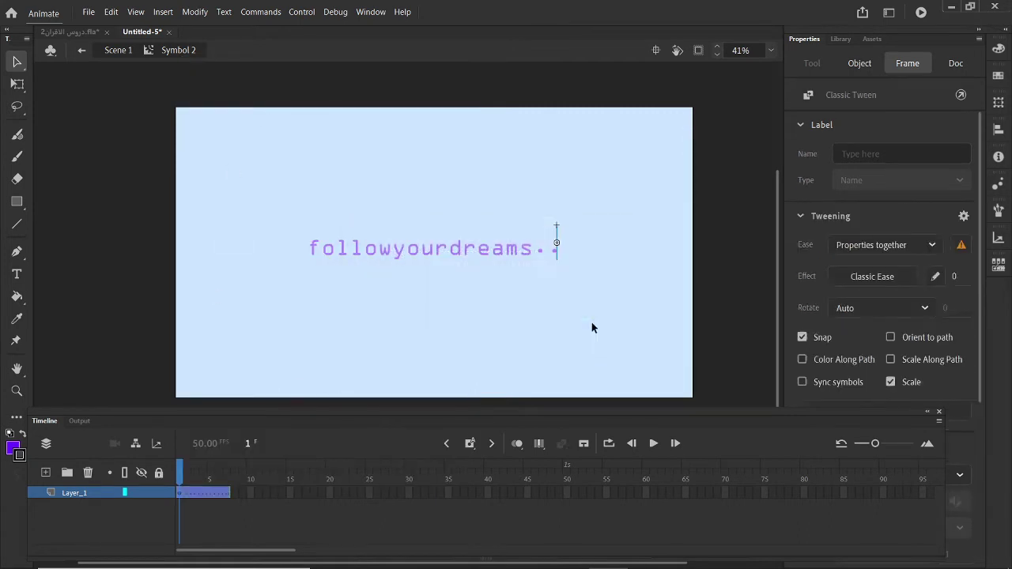
Insert keyframes at frames 4 and 8 of the cursor clip's tween and scrub back to the start.
click(204, 496)
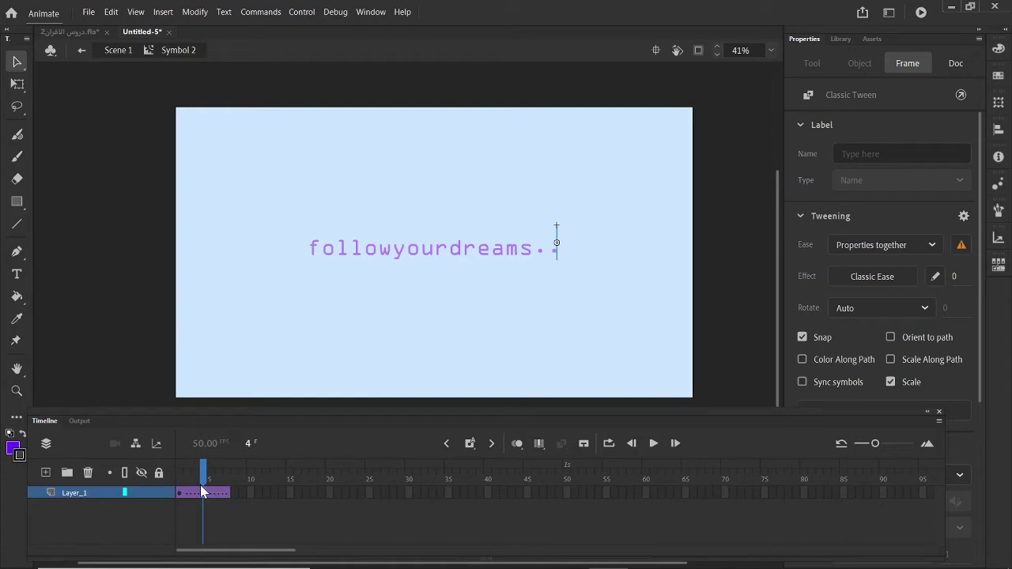
right_click(202, 496)
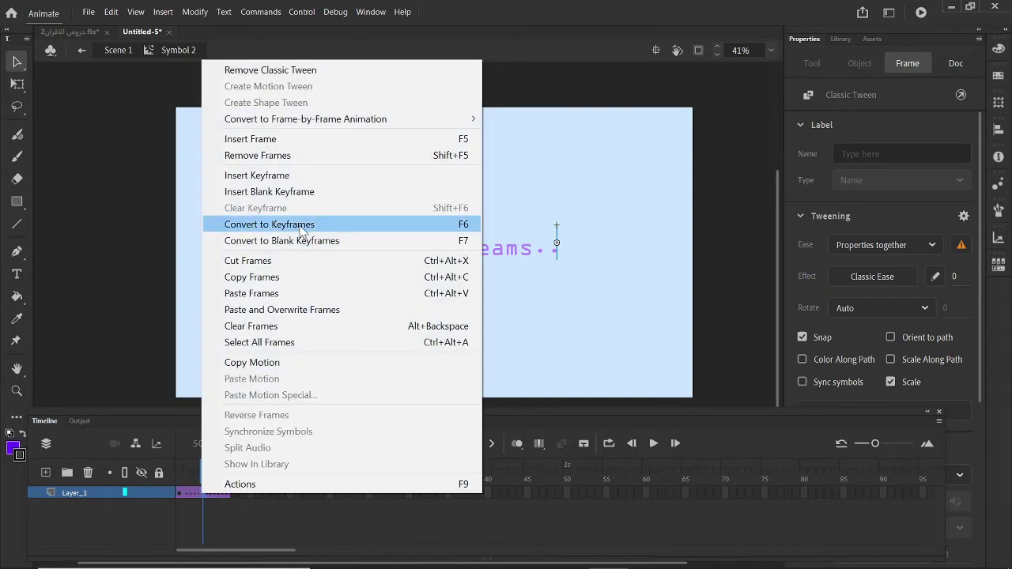
click(307, 176)
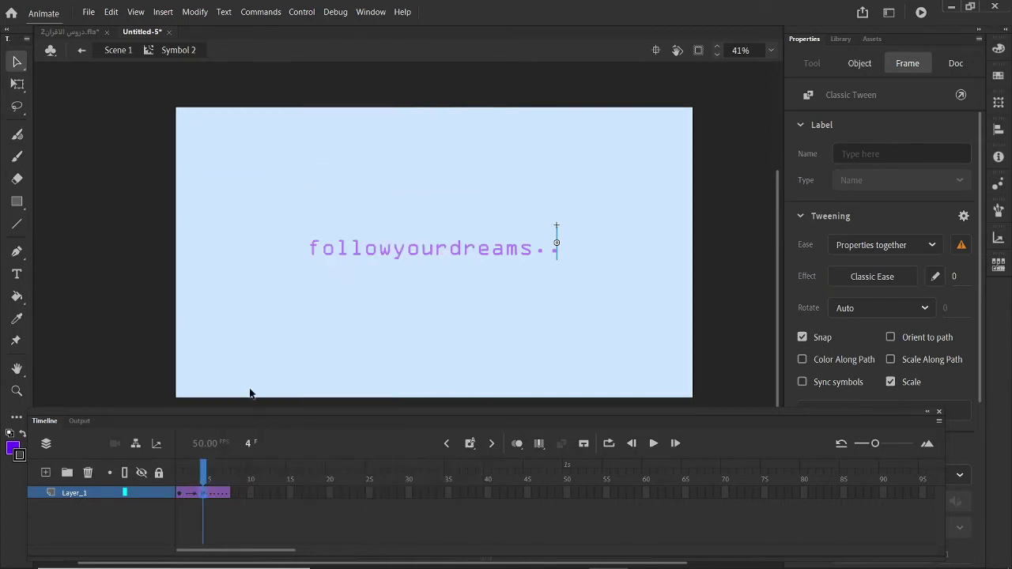
right_click(232, 495)
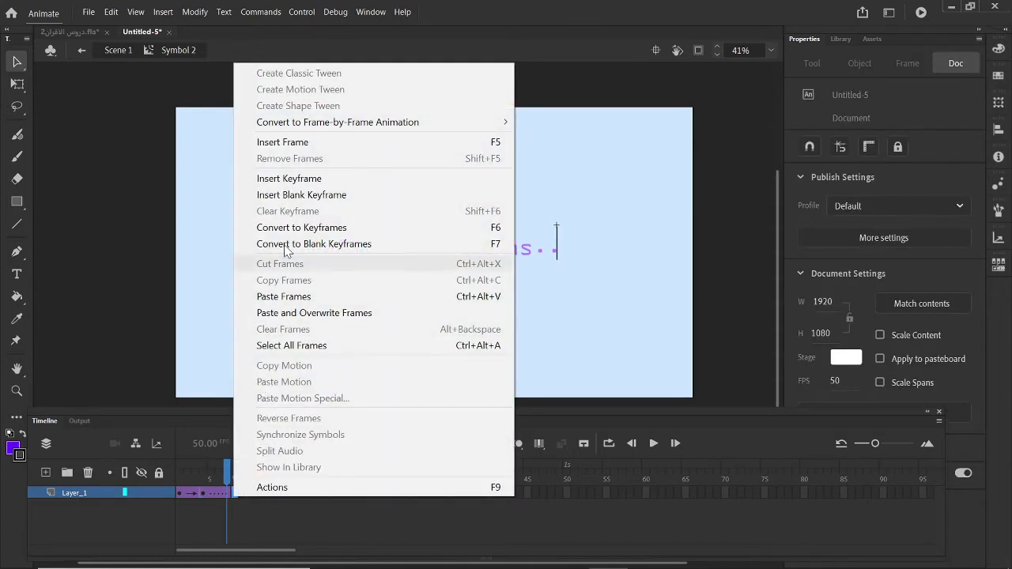
click(297, 179)
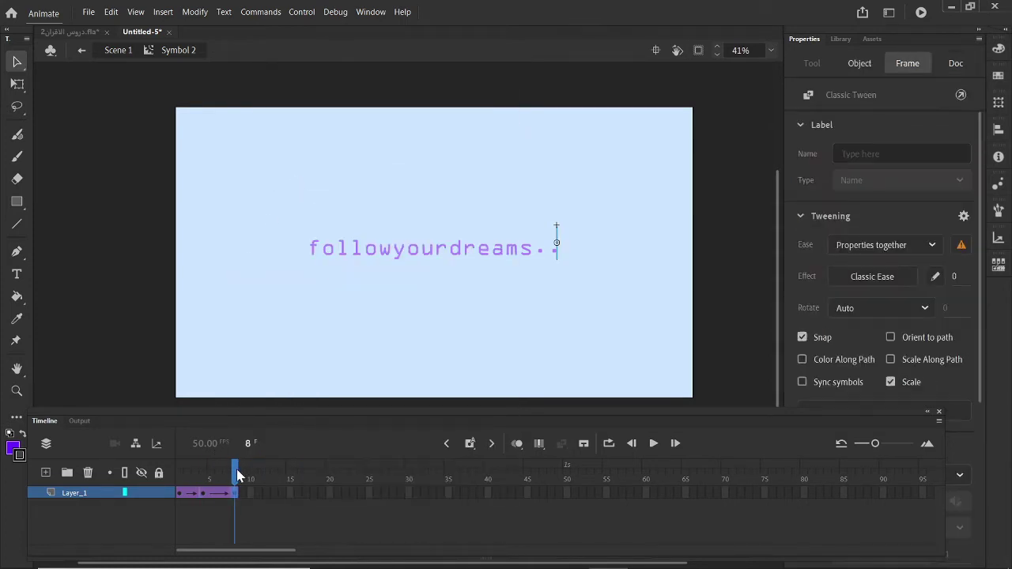
drag(235, 468, 173, 461)
Apply an Alpha color effect of 0% to the cursor clip's second tween span, from frame 4 to frame 7.
click(197, 493)
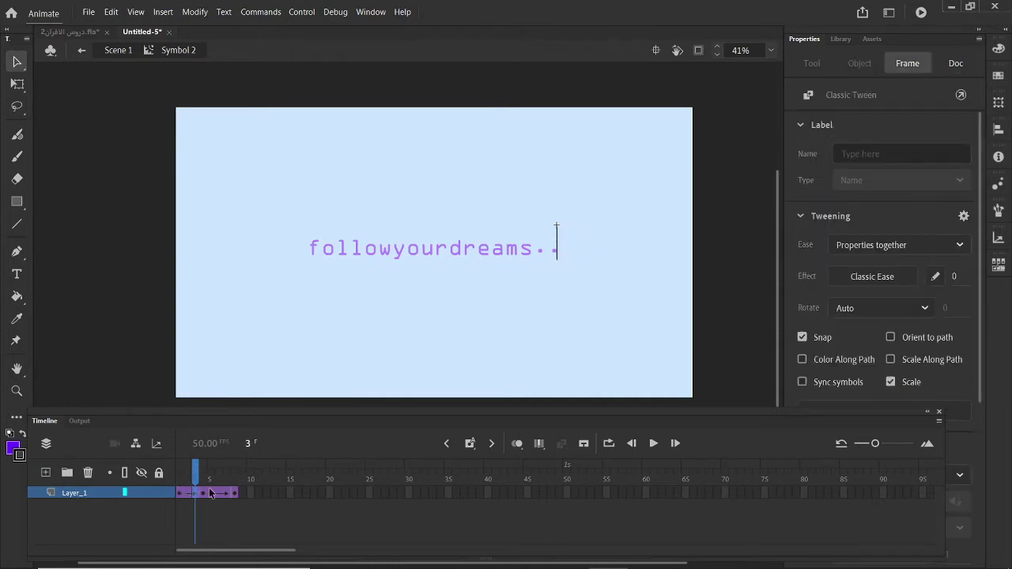
drag(204, 495, 226, 494)
drag(981, 140, 1000, 344)
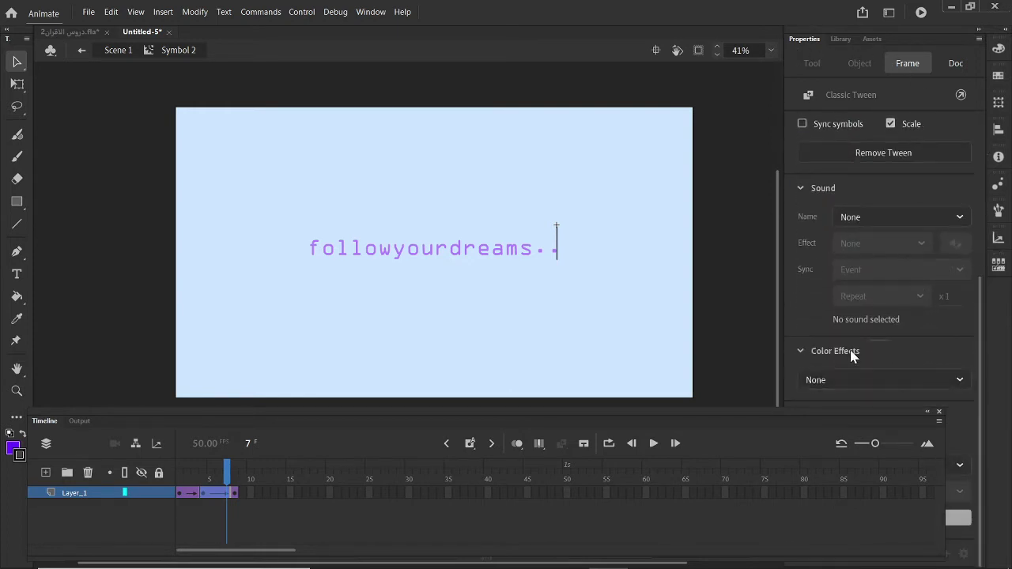
click(948, 379)
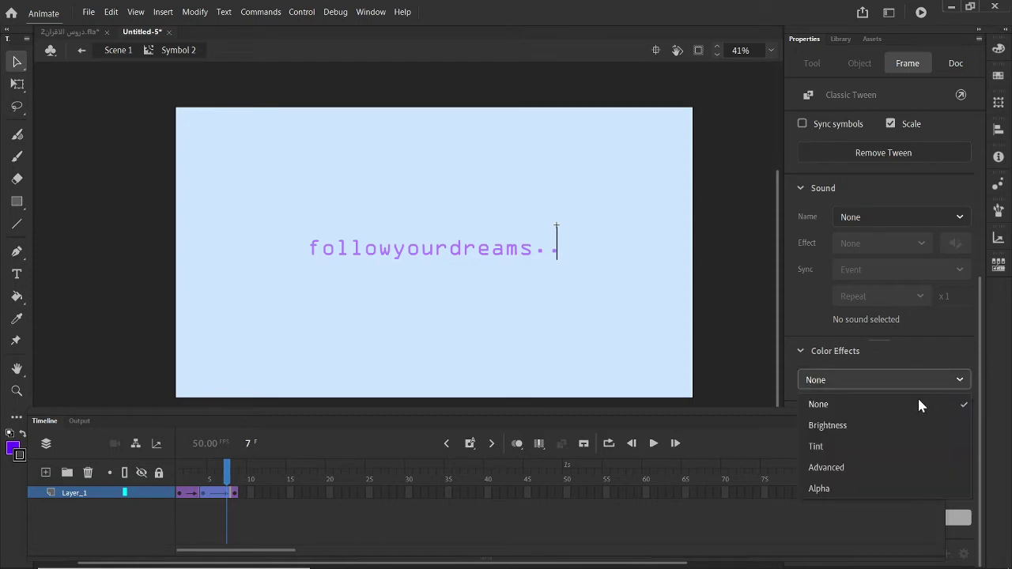
click(825, 490)
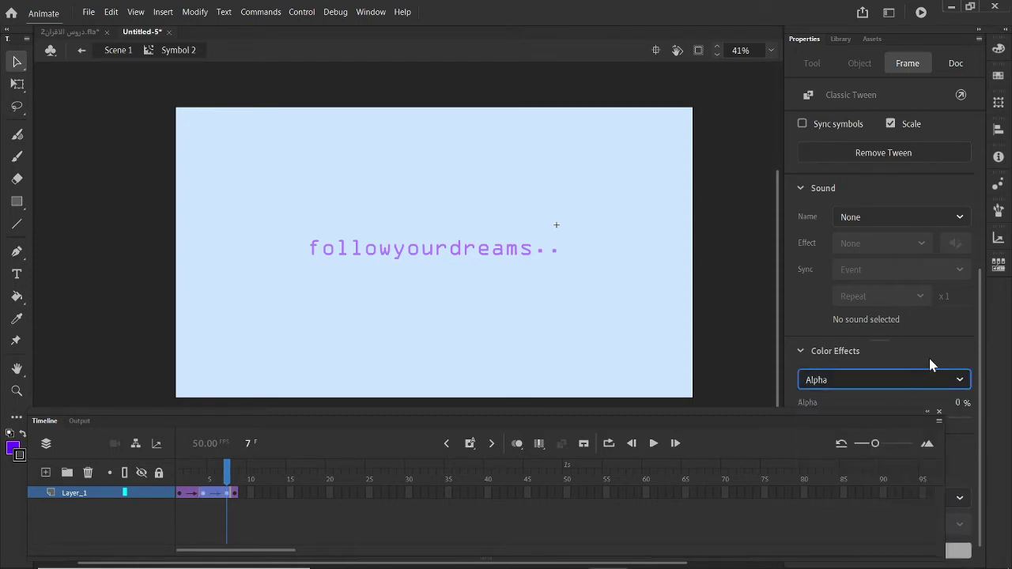
drag(959, 402, 486, 483)
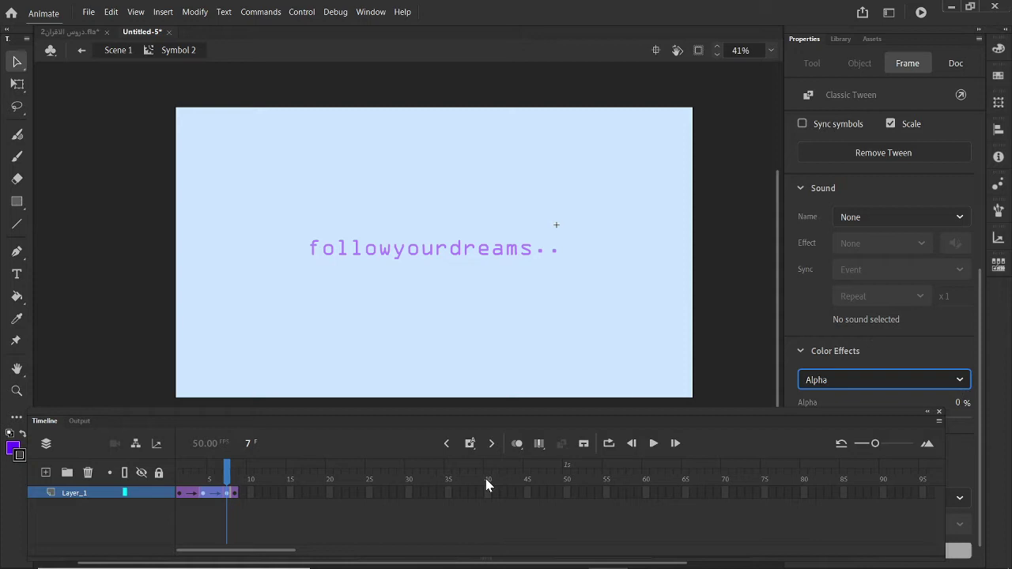
Lengthen the cursor clip's first tween span by one frame and play back the blink.
click(183, 499)
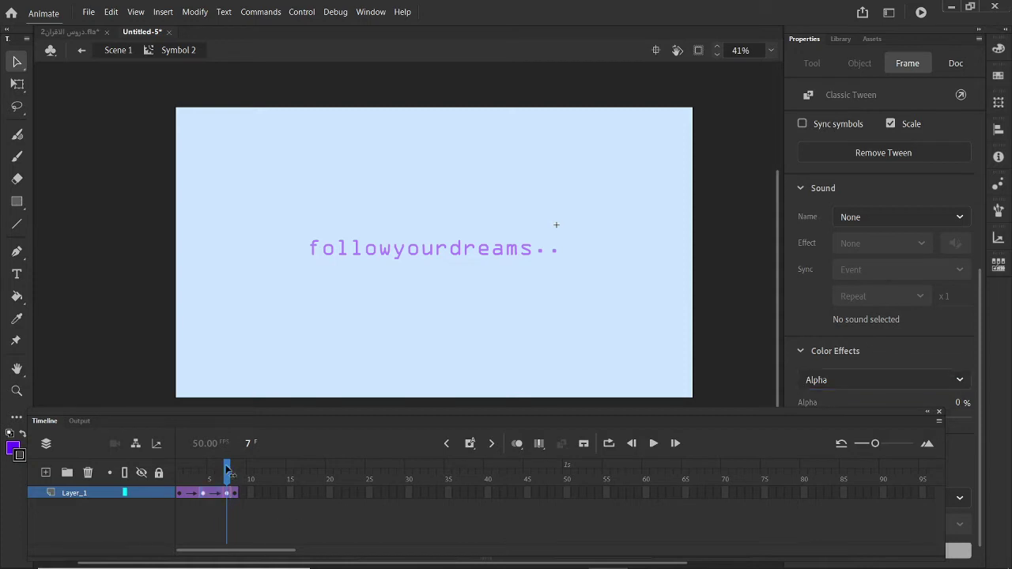
click(189, 493)
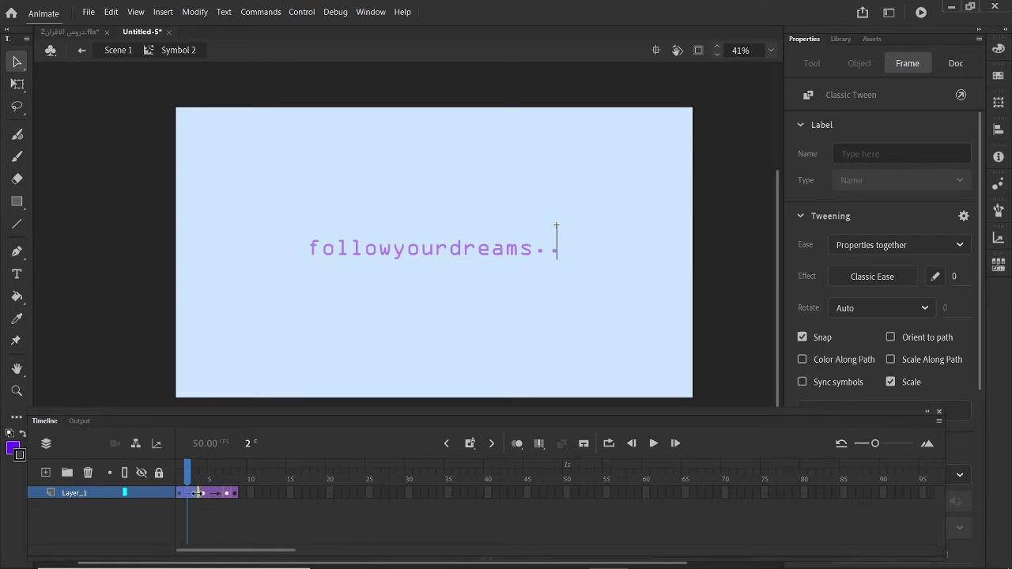
drag(197, 494, 203, 495)
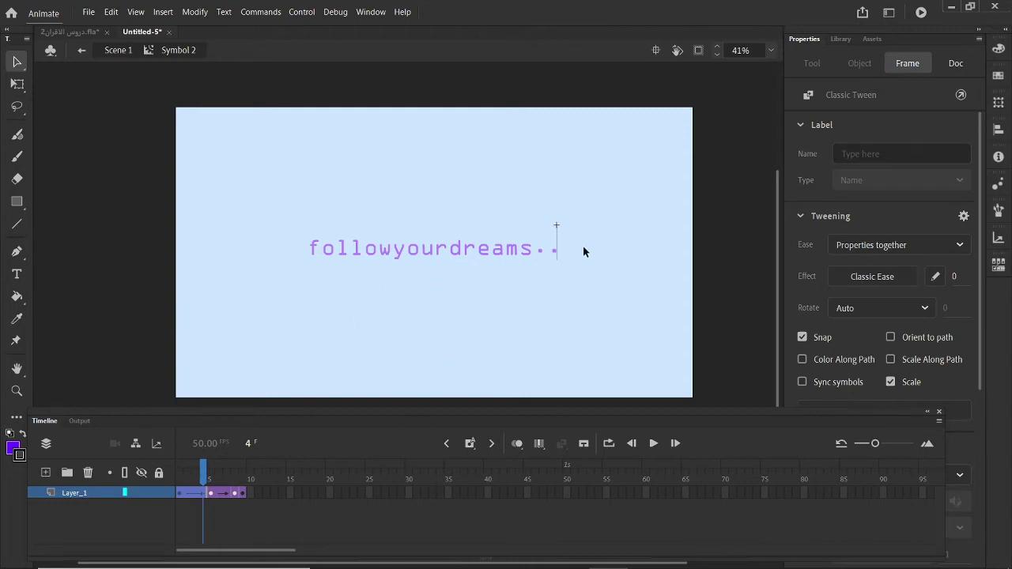
drag(205, 469, 190, 465)
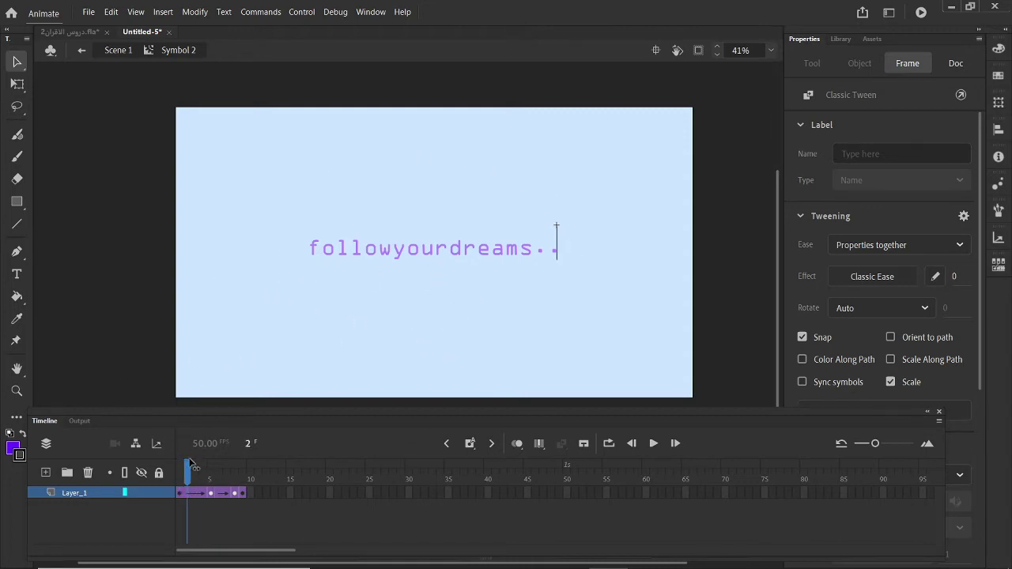
key(Return)
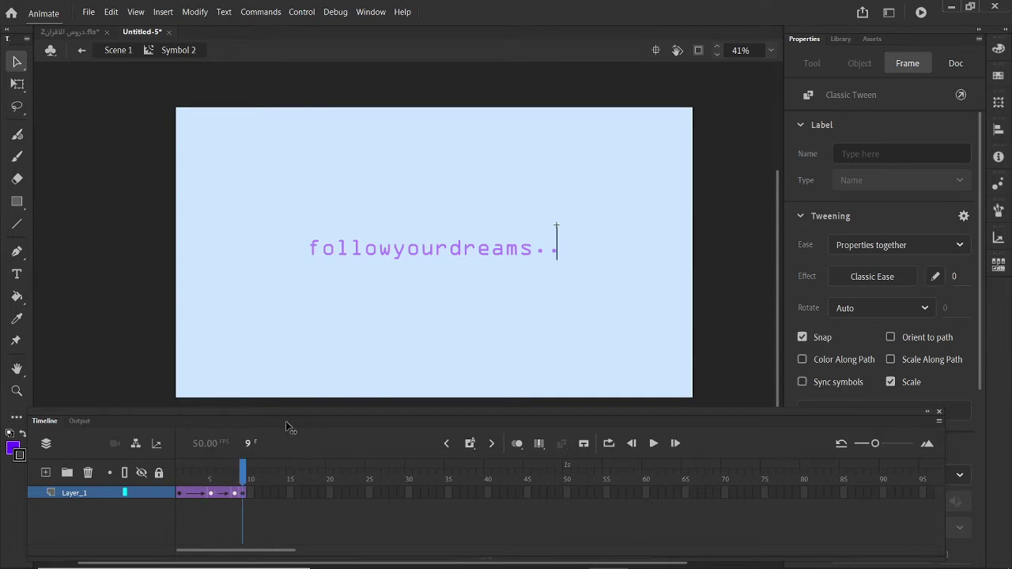
click(138, 408)
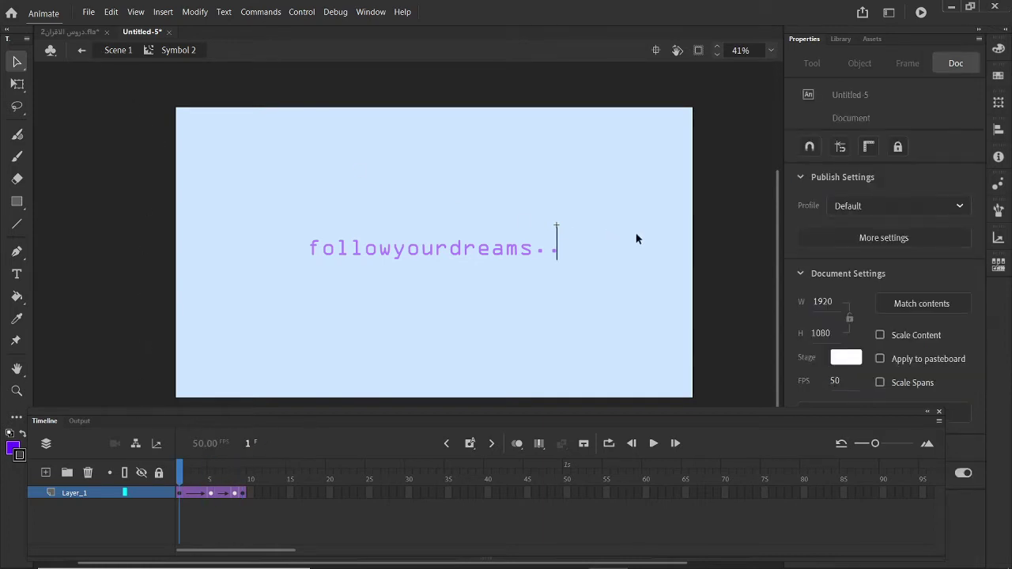
Return to Scene 1 and add a new layer directly above the text layer, Layer_2.
click(82, 51)
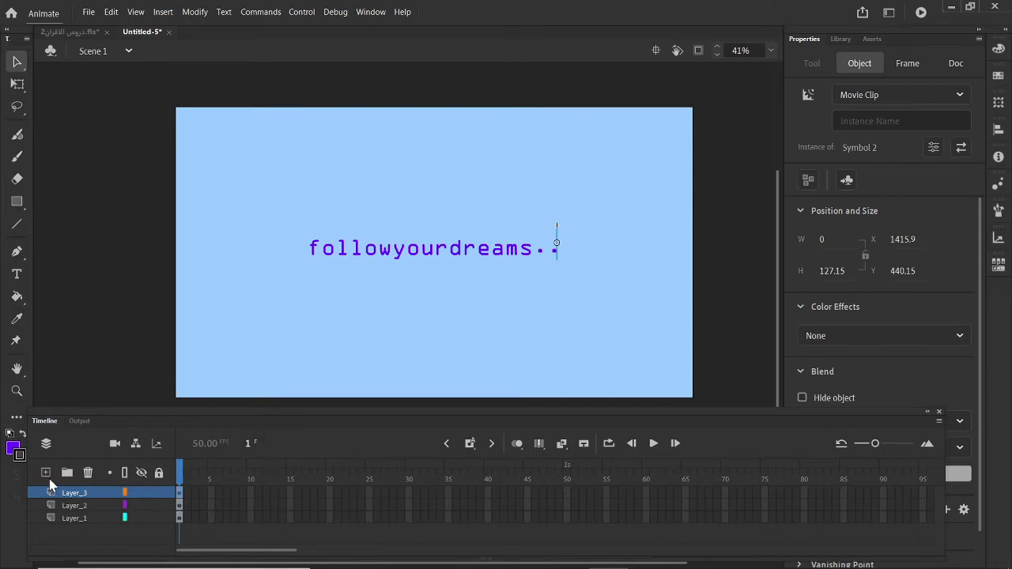
click(57, 503)
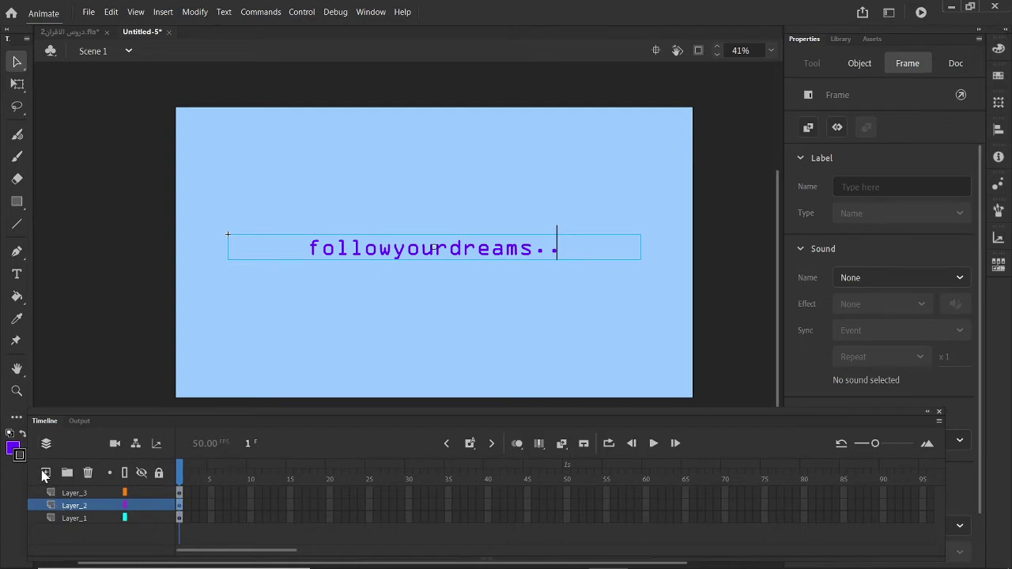
click(45, 473)
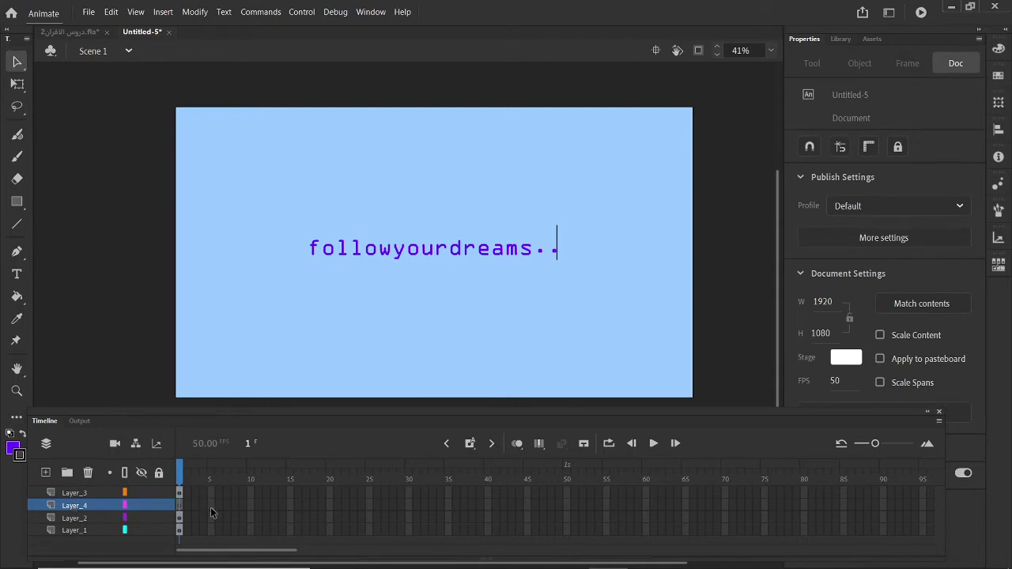
Draw a rectangle about 937 by 115 px over the text on the new layer and set its fill to #FFFF66.
click(17, 203)
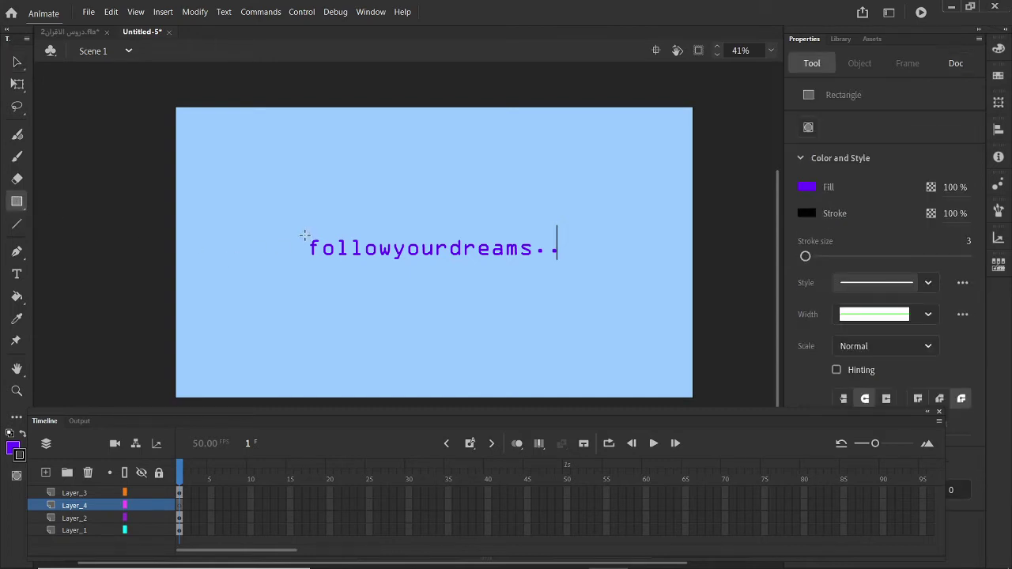
drag(303, 232, 557, 263)
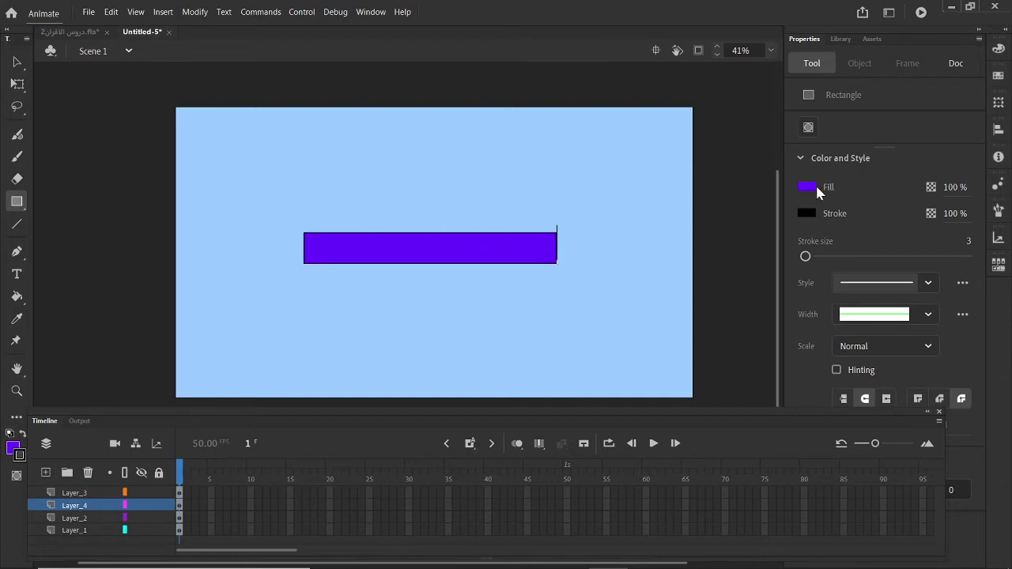
click(17, 64)
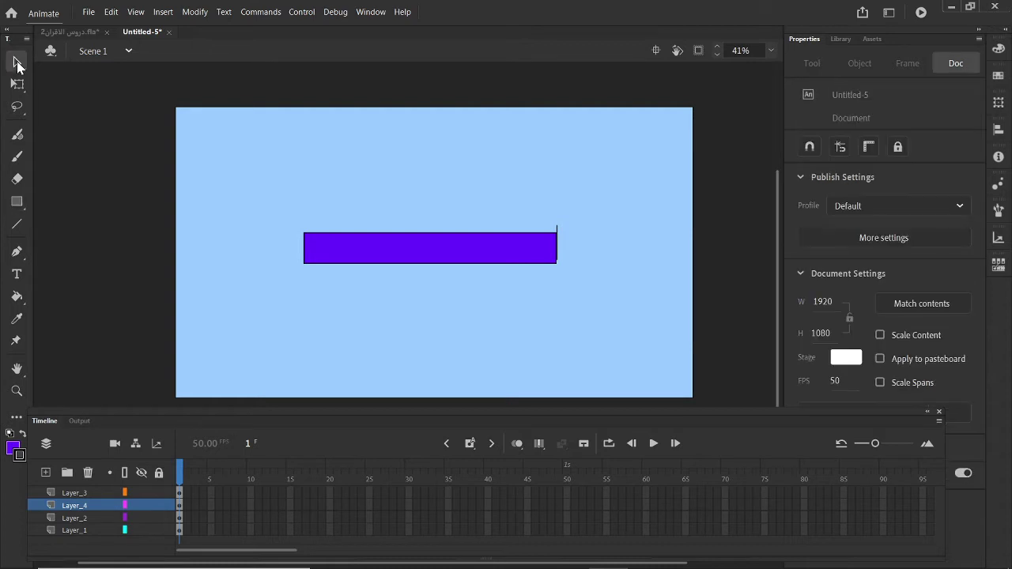
click(436, 246)
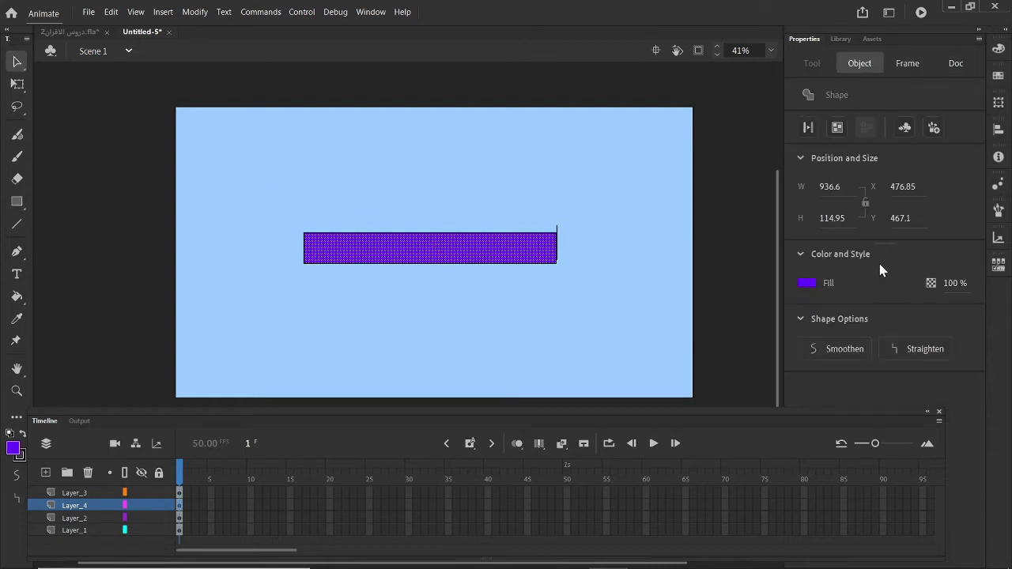
click(806, 282)
click(709, 350)
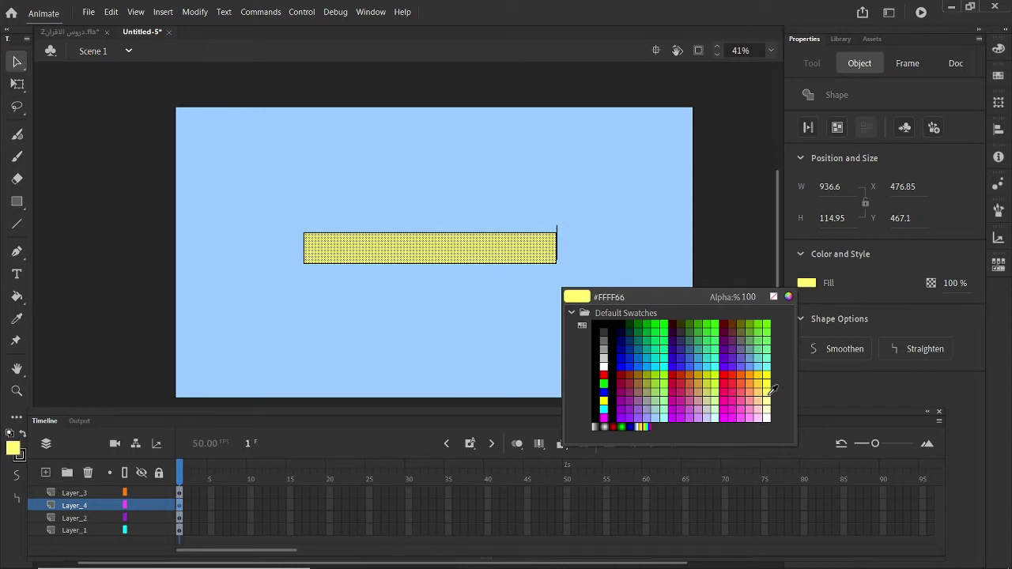
click(766, 392)
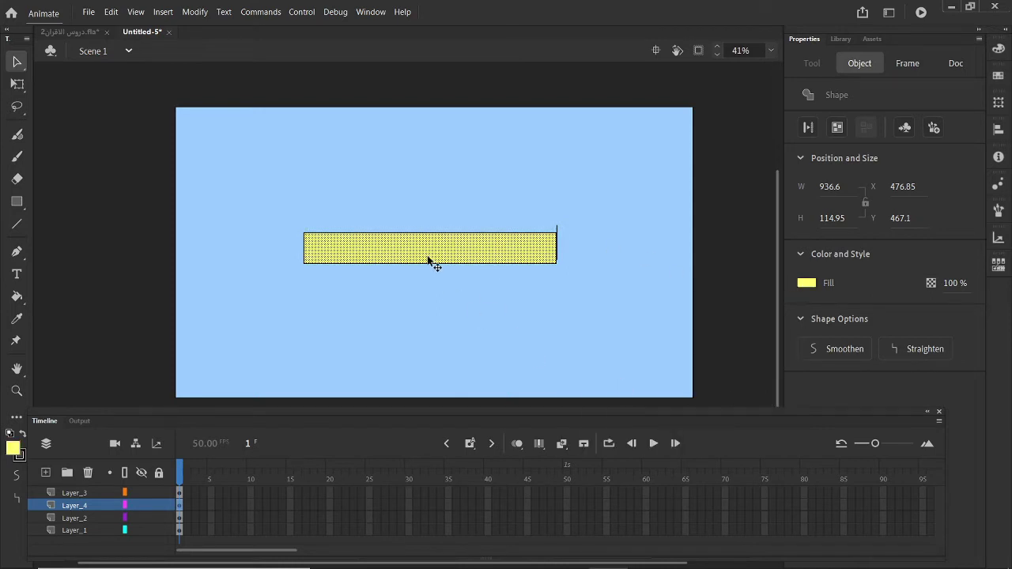
drag(430, 262, 427, 261)
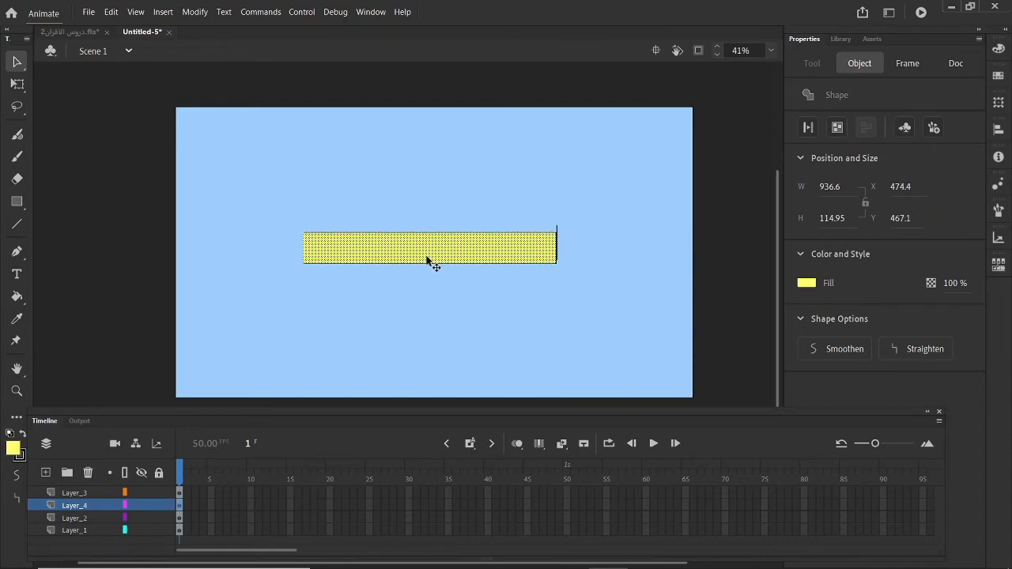
key(ctrl+z)
key(ctrl+z)
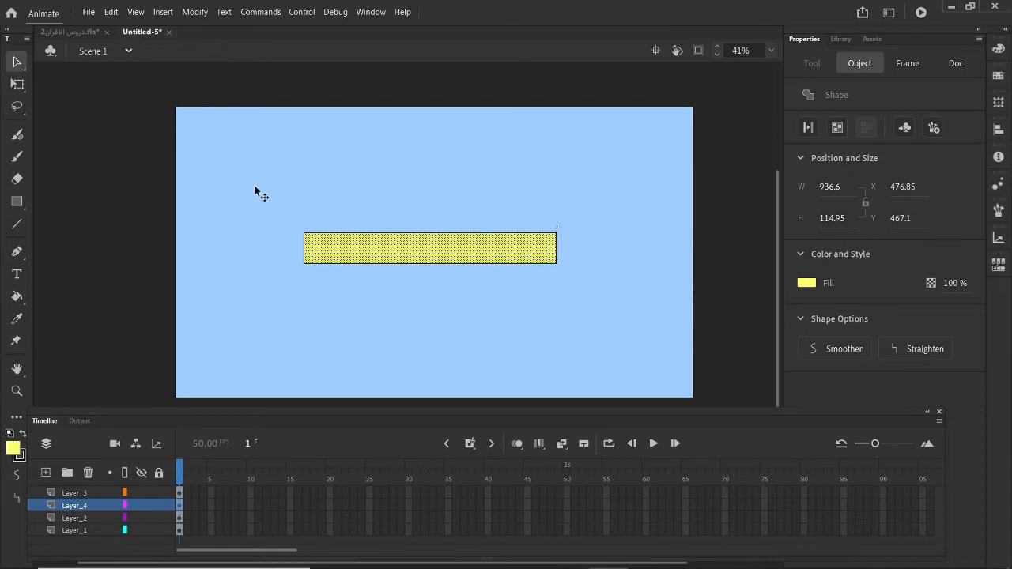
drag(256, 192, 650, 368)
key(ctrl+z)
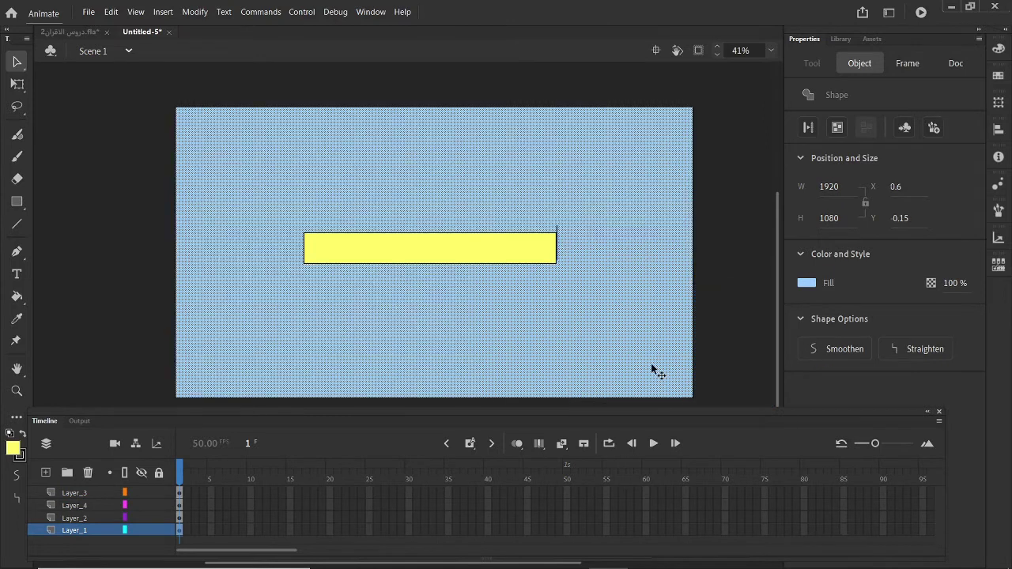
Lock Layer_1, Layer_2 and Layer_3, and move the yellow rectangle fill upward out of its outline.
click(157, 526)
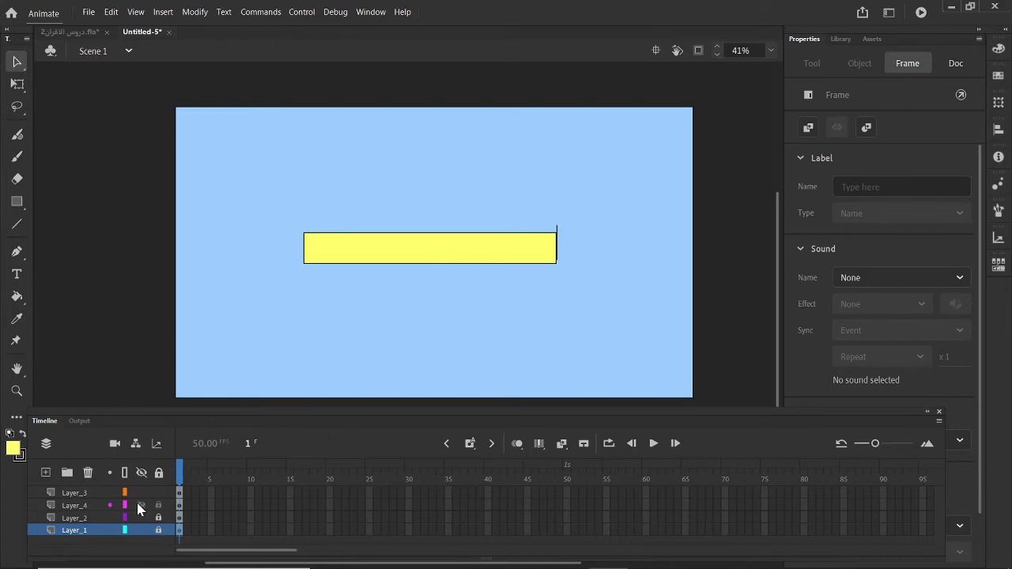
click(536, 253)
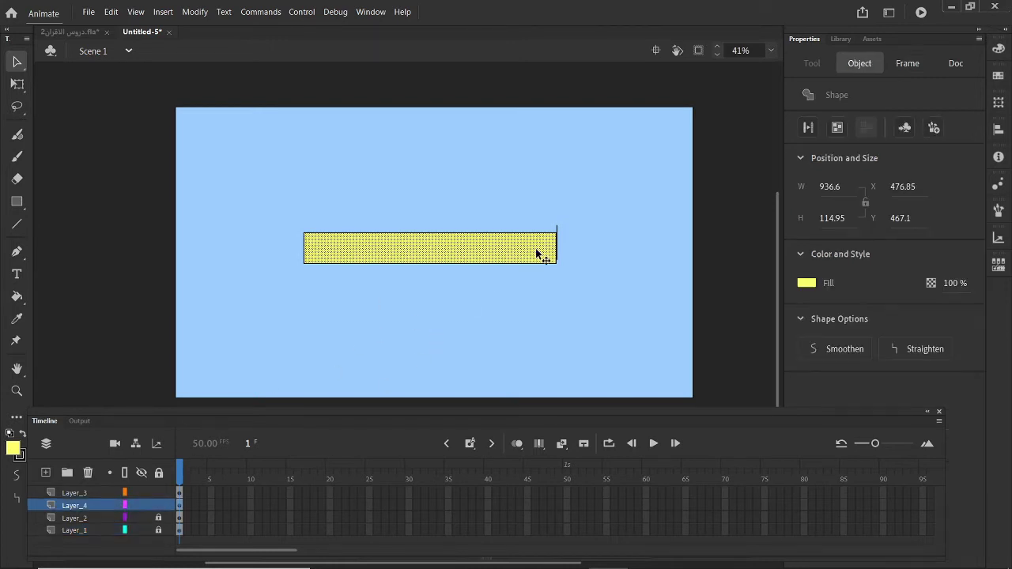
drag(526, 248, 513, 175)
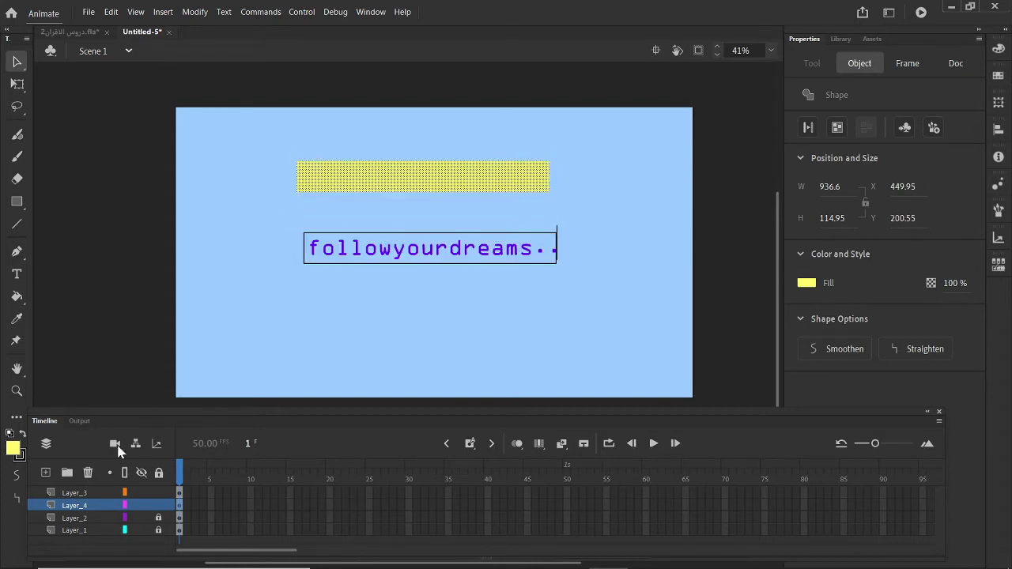
click(158, 494)
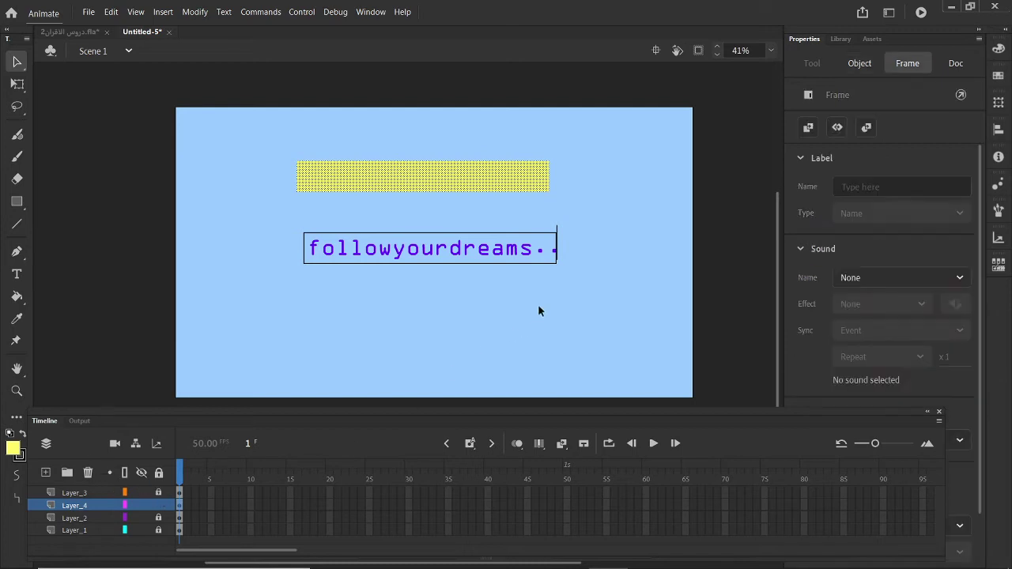
Delete the rectangle's black outline and move the yellow fill back over the text, aligned with the cursor line.
drag(571, 214, 206, 301)
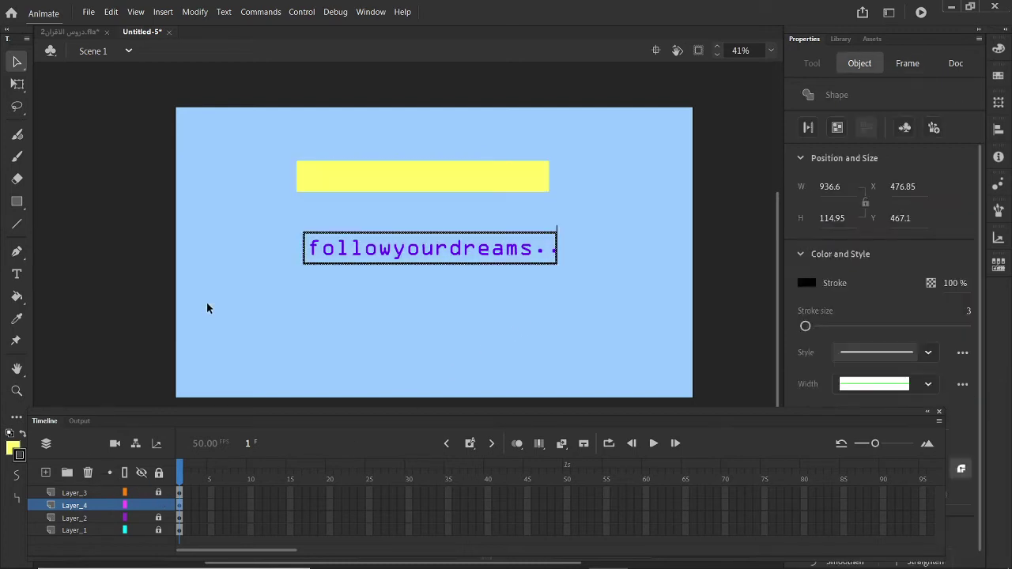
key(Delete)
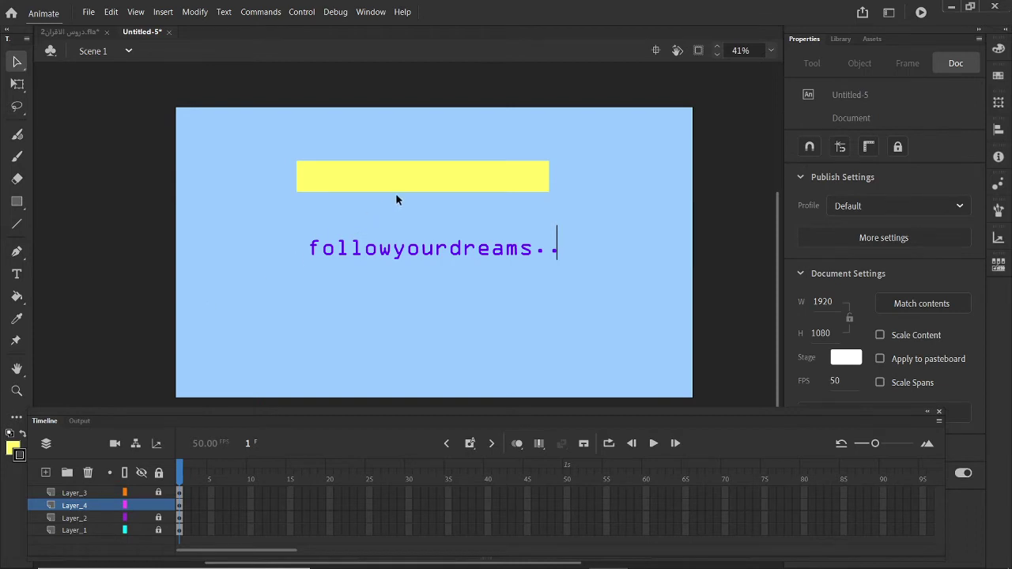
drag(433, 180, 437, 241)
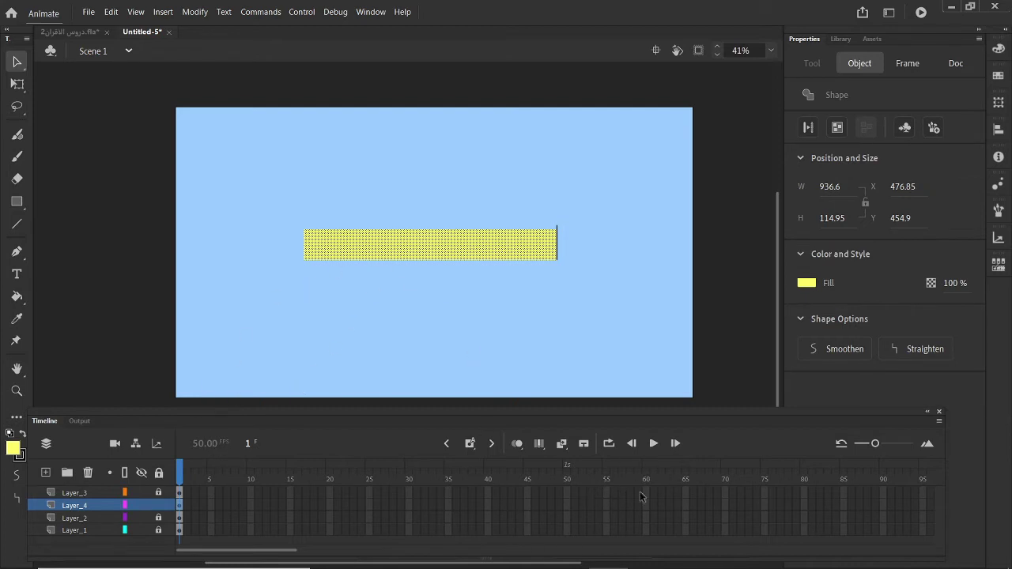
Extend all four layers, Layer_1 through Layer_4, to frame 65 by inserting frames.
click(687, 493)
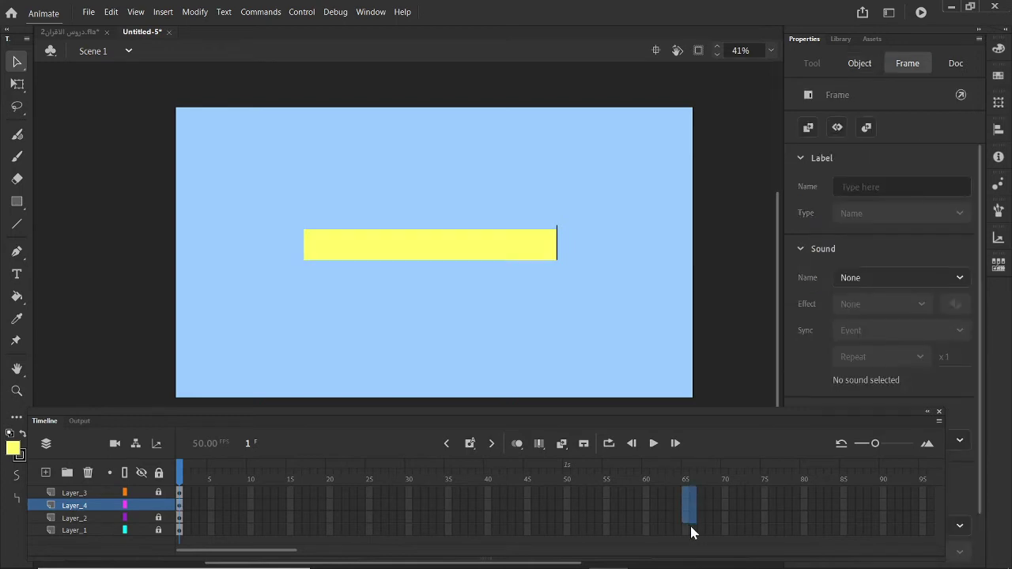
drag(691, 525, 689, 528)
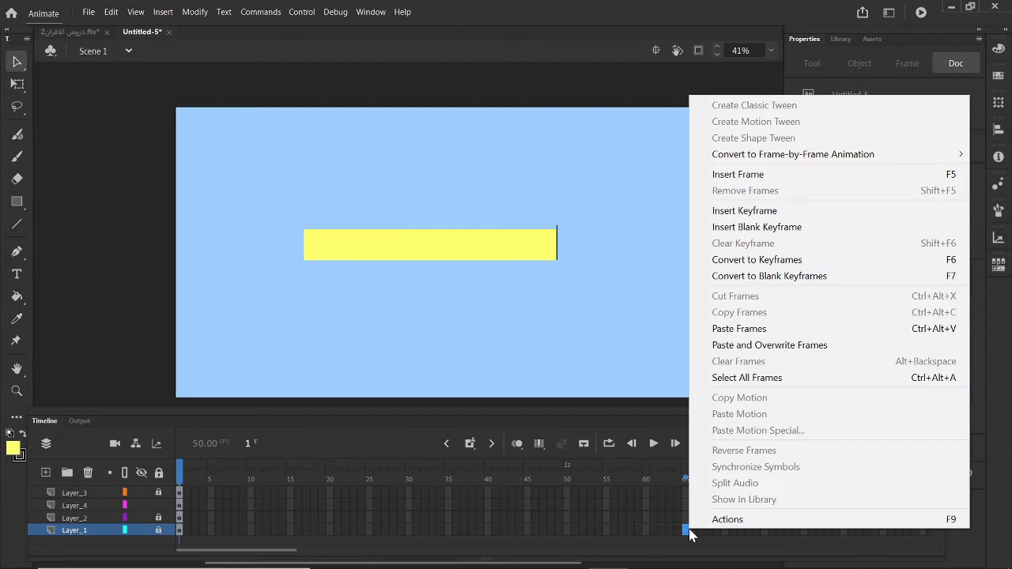
click(739, 175)
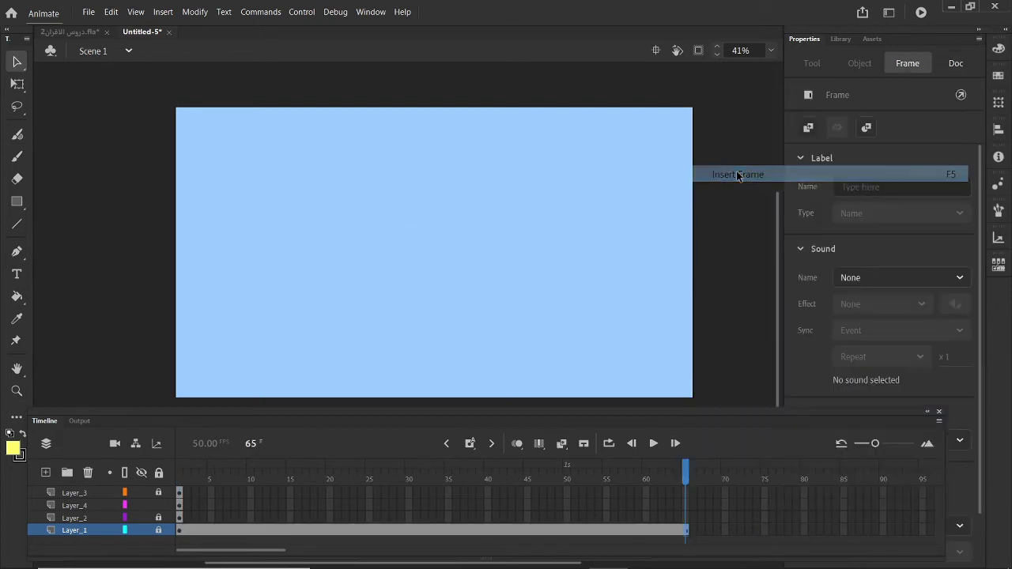
click(687, 517)
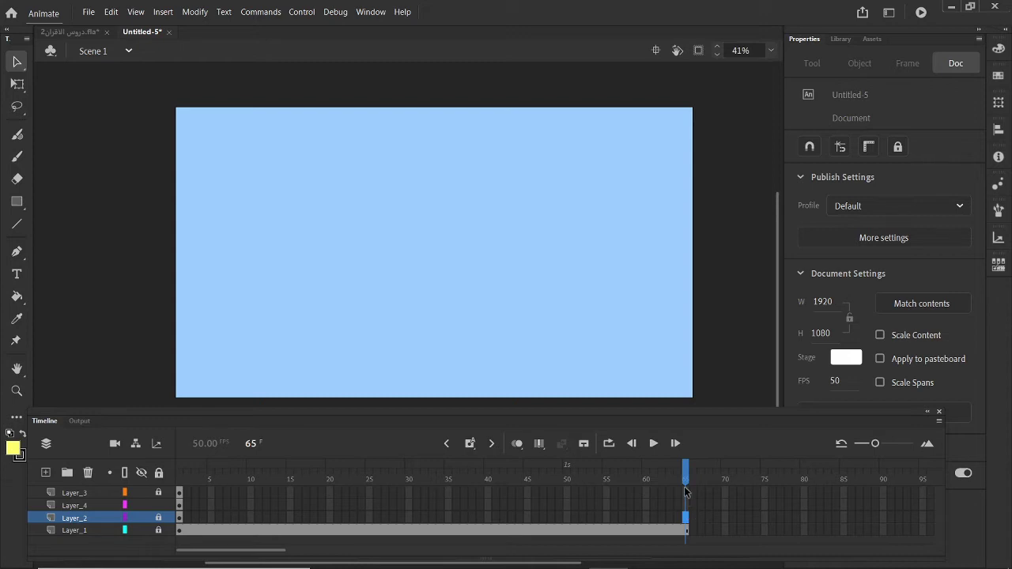
click(685, 492)
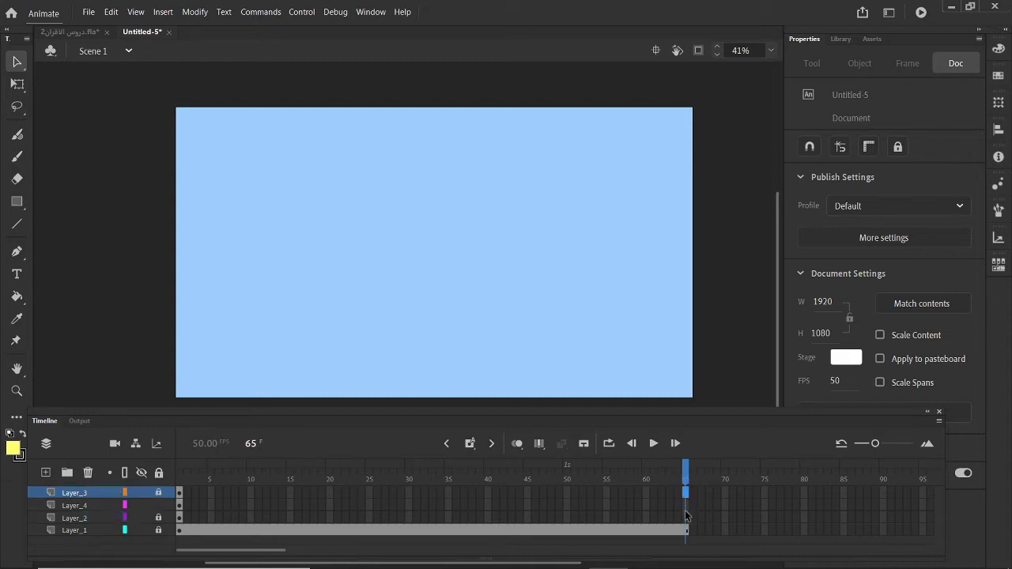
right_click(687, 519)
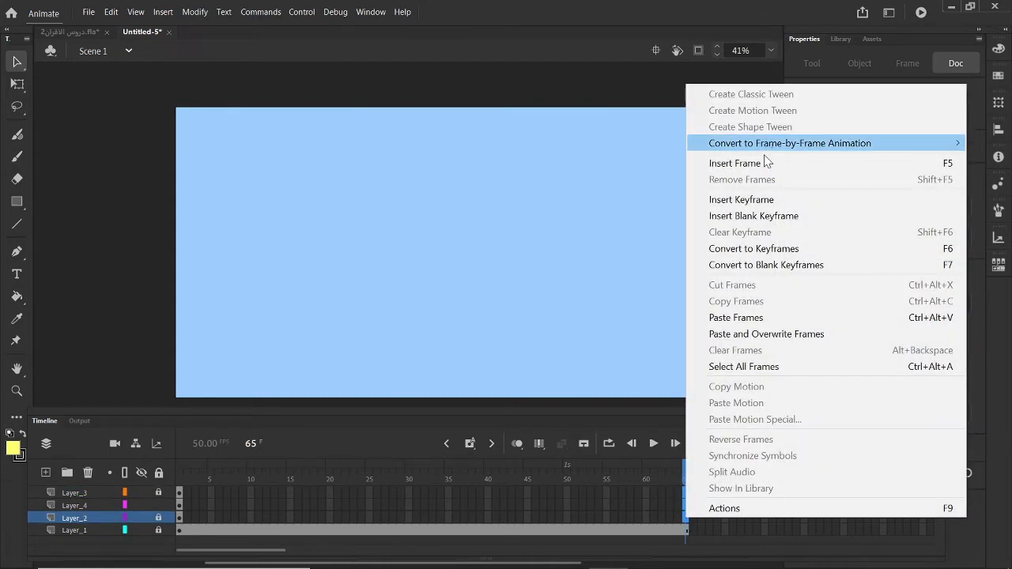
click(757, 165)
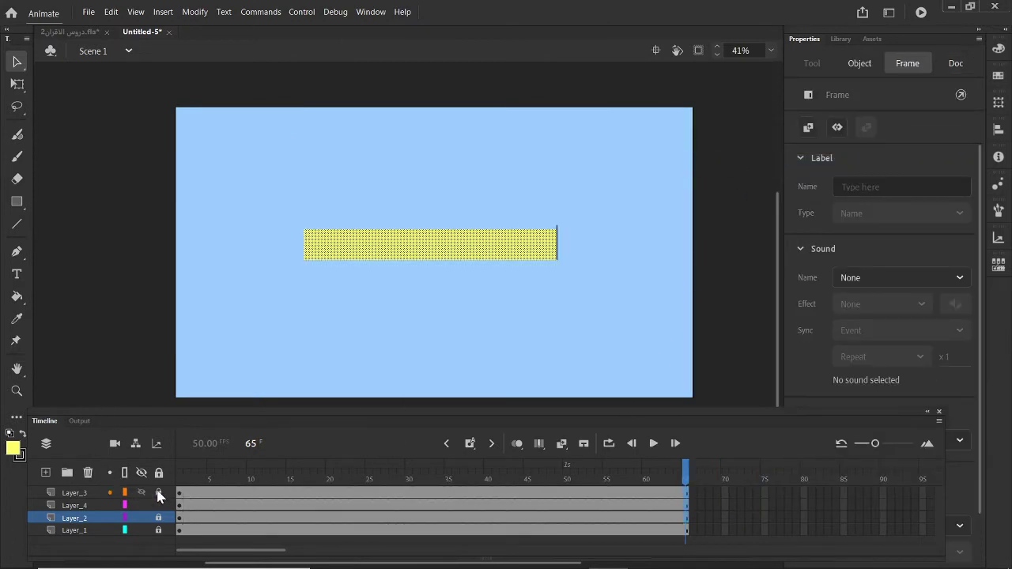
Unlock Layer_3 and create classic tweens on Layer_3 and Layer_4, converting their contents to symbols.
drag(687, 471, 61, 494)
click(616, 242)
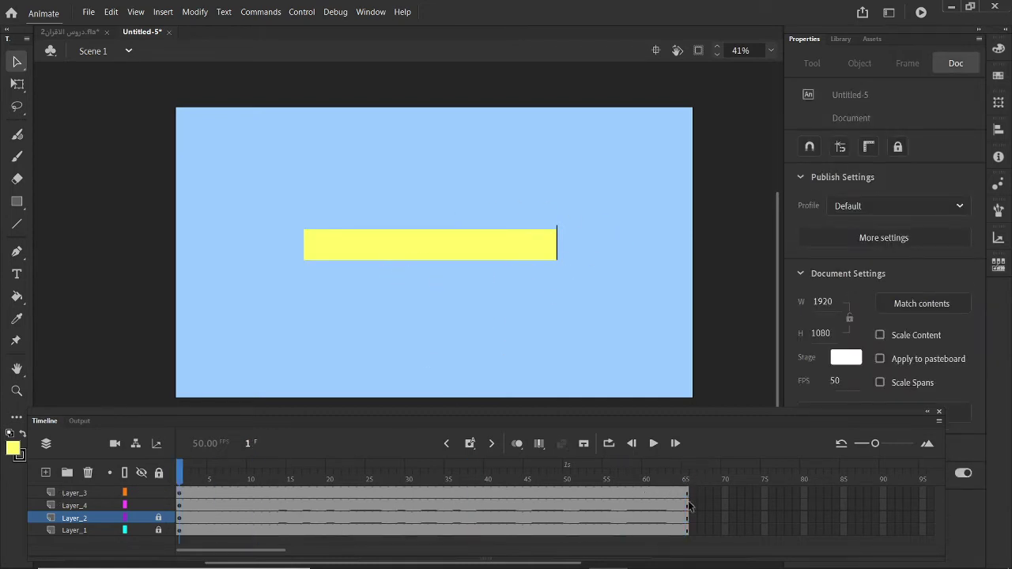
click(189, 492)
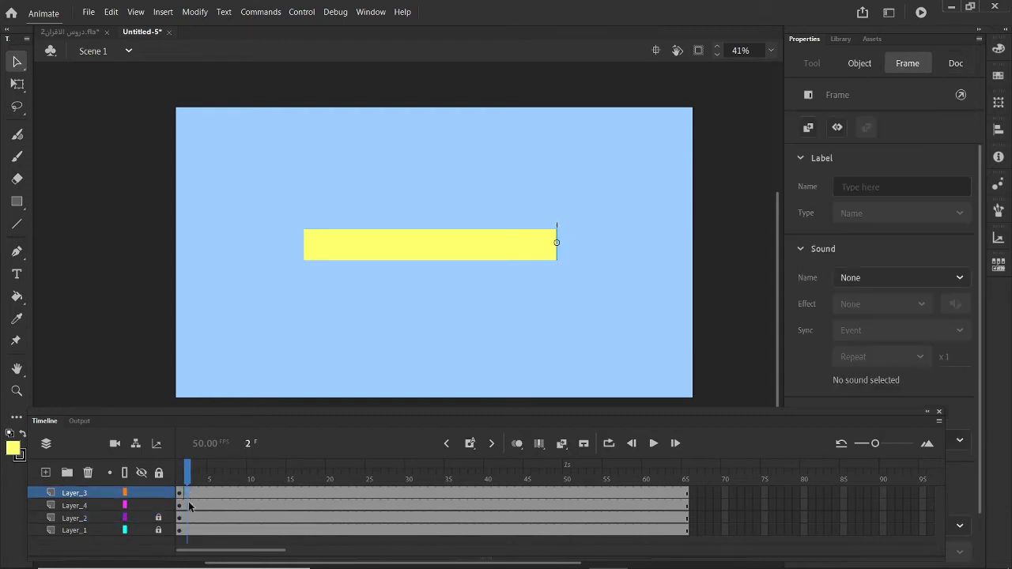
right_click(189, 511)
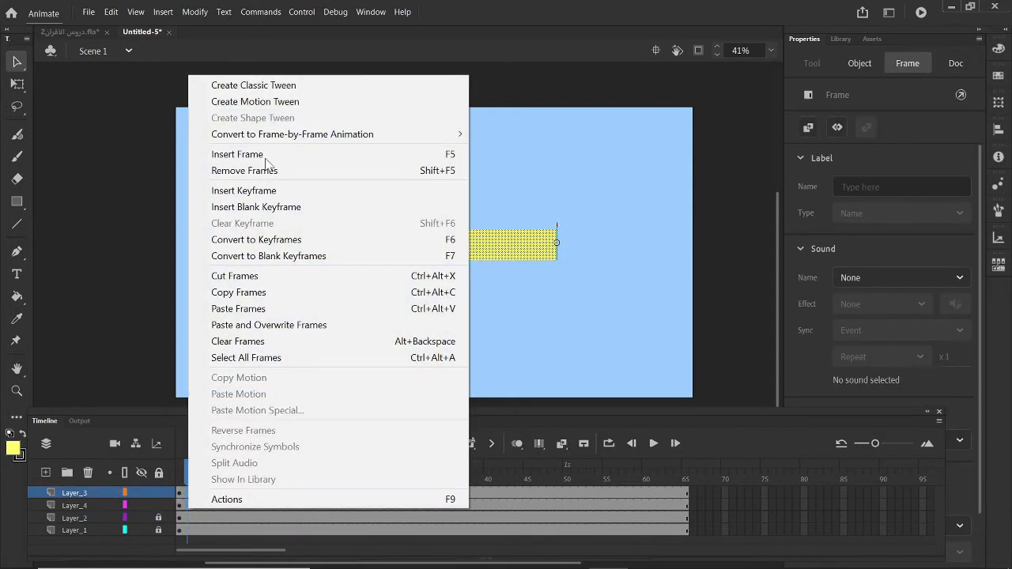
click(288, 86)
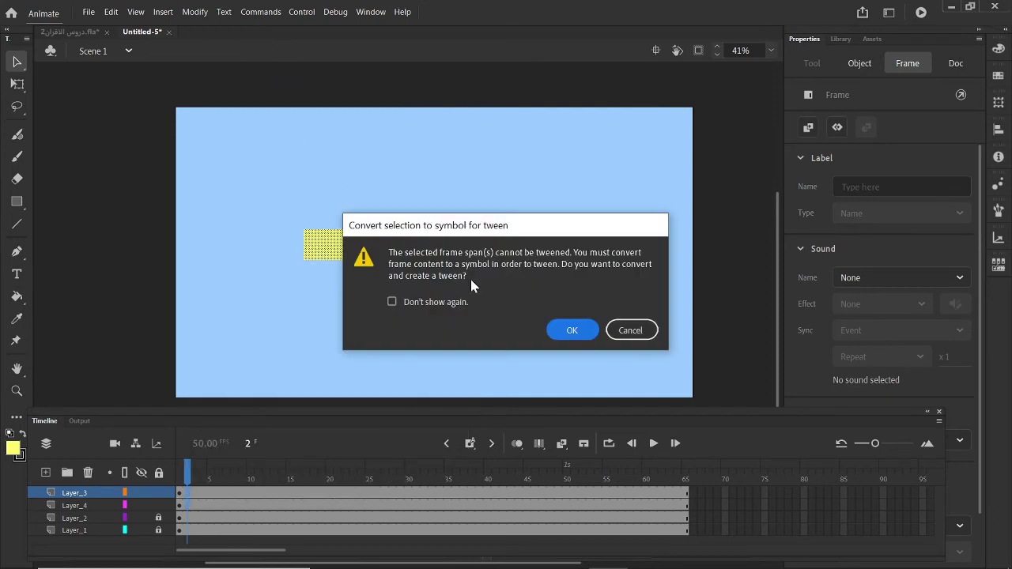
click(572, 331)
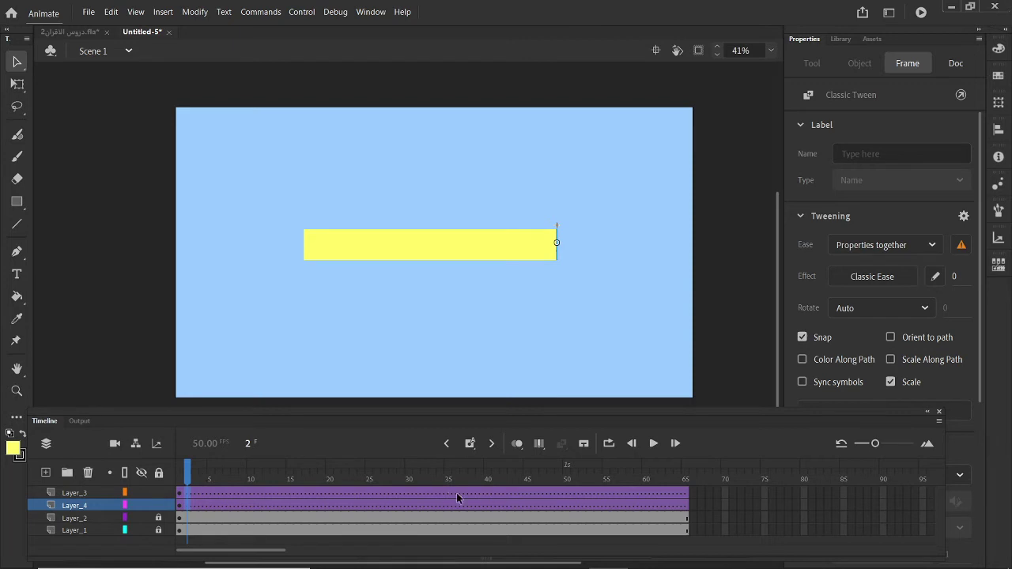
Insert keyframes at frame 45 on Layer_3 and Layer_4.
click(532, 490)
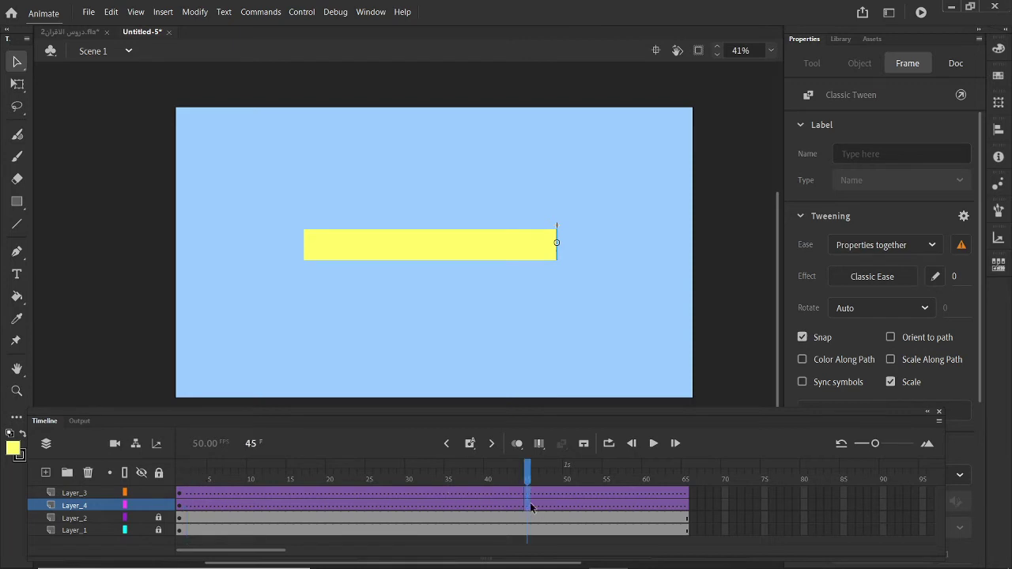
right_click(530, 506)
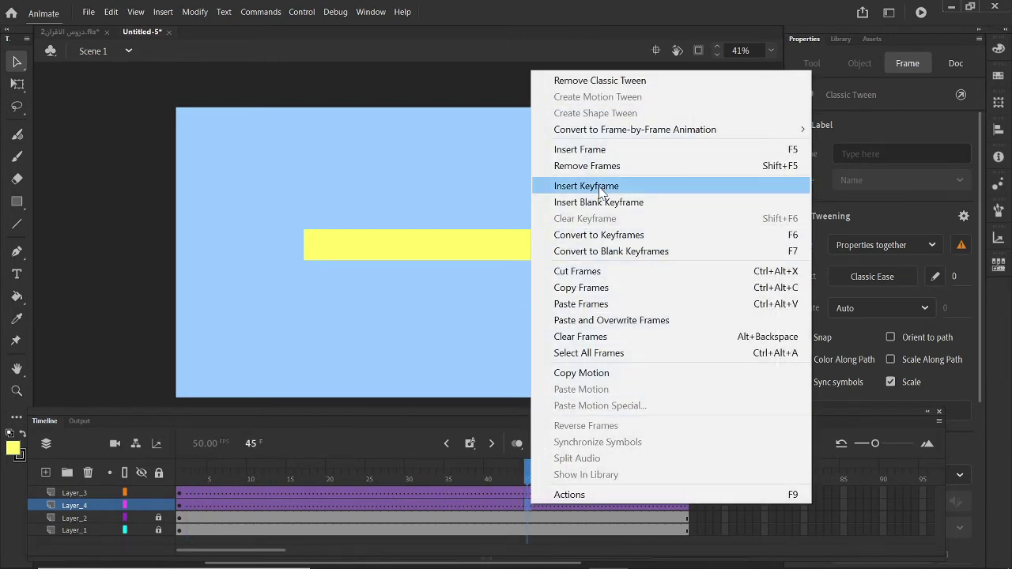
click(598, 190)
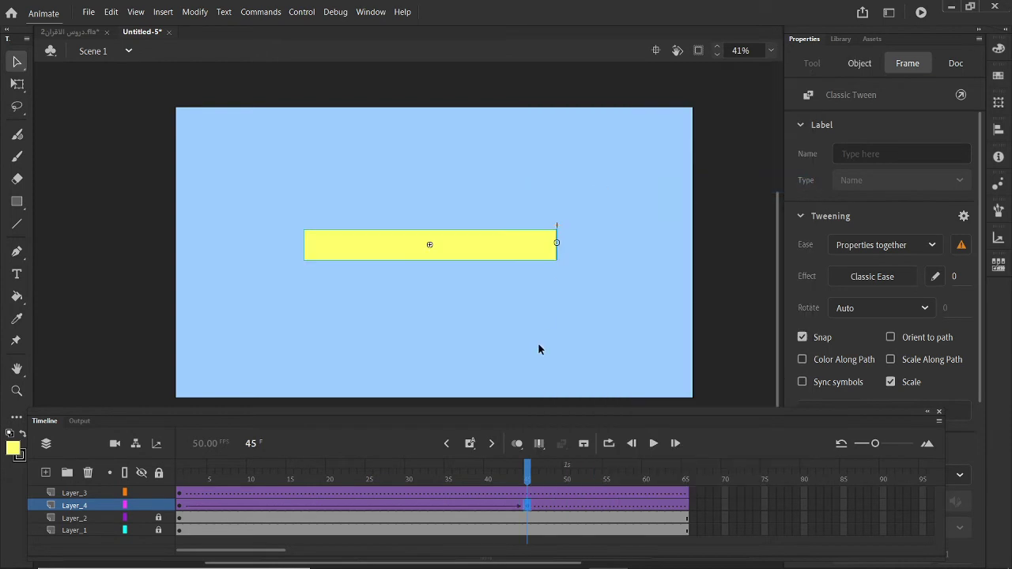
right_click(527, 492)
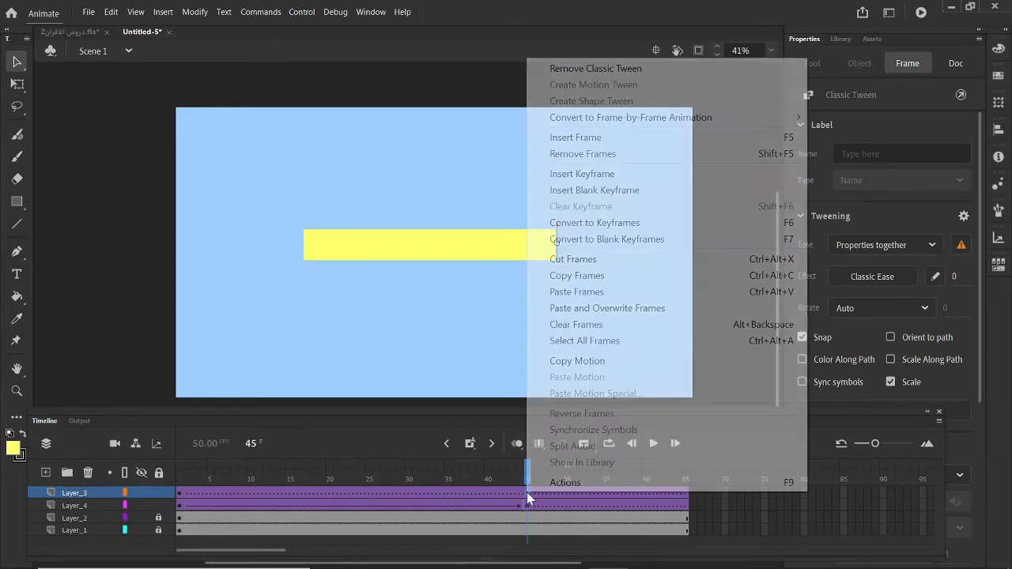
click(566, 176)
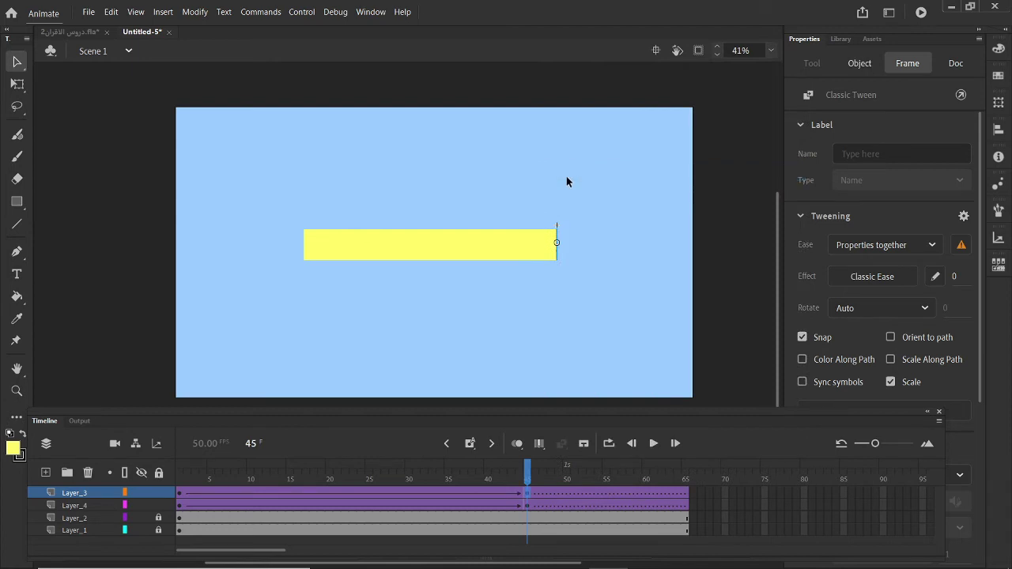
Select the cursor line and the yellow rectangle together at frame 1, and display Layer_4 as an outline.
click(177, 494)
click(181, 507)
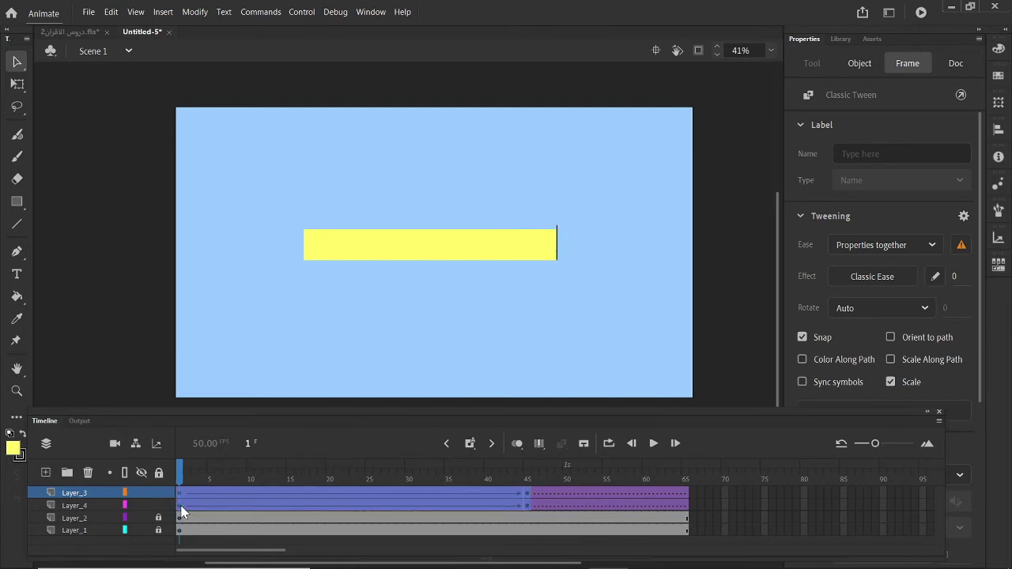
right_click(180, 506)
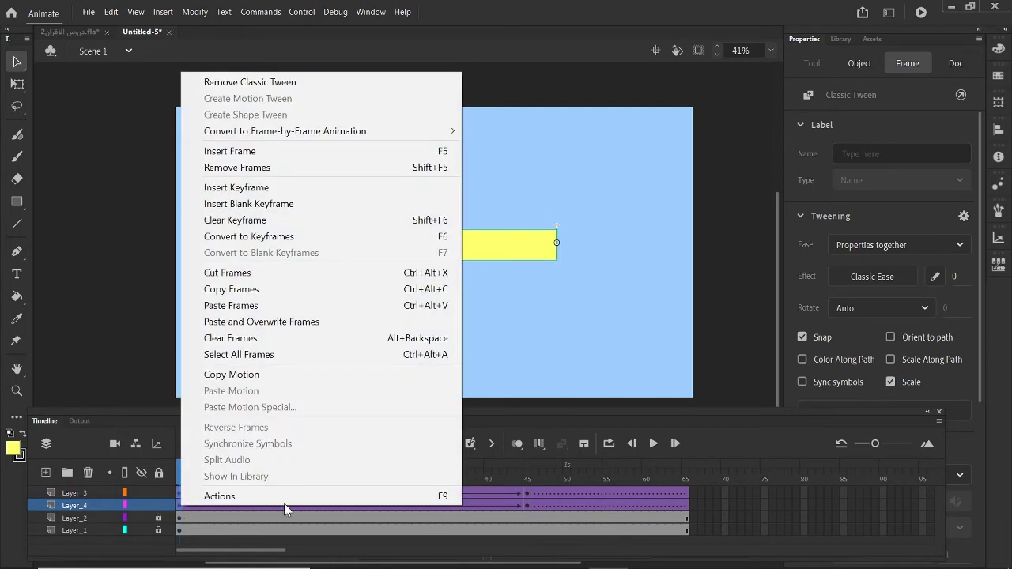
click(632, 274)
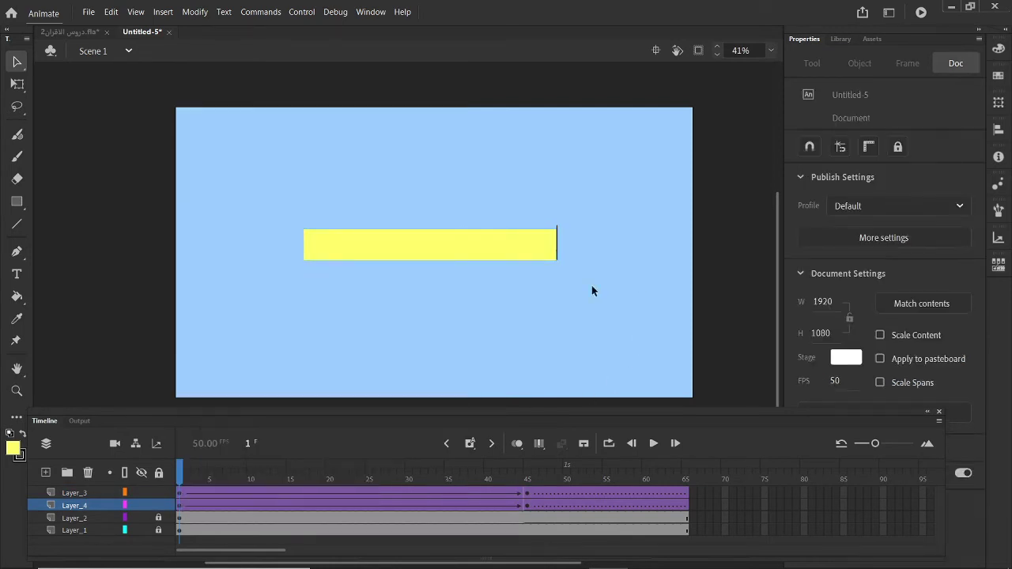
click(179, 492)
click(180, 507)
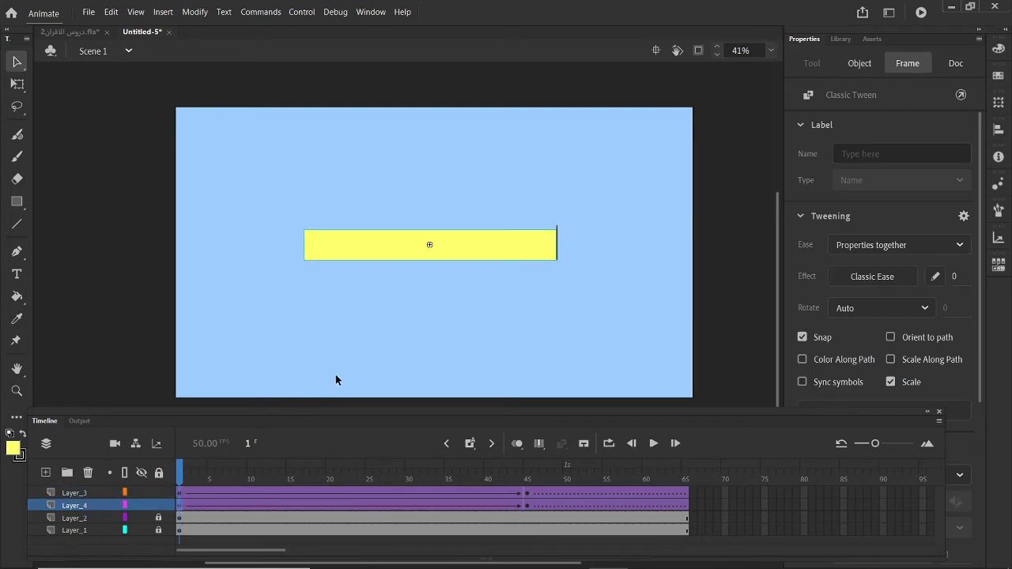
click(179, 495)
shift+click(179, 493)
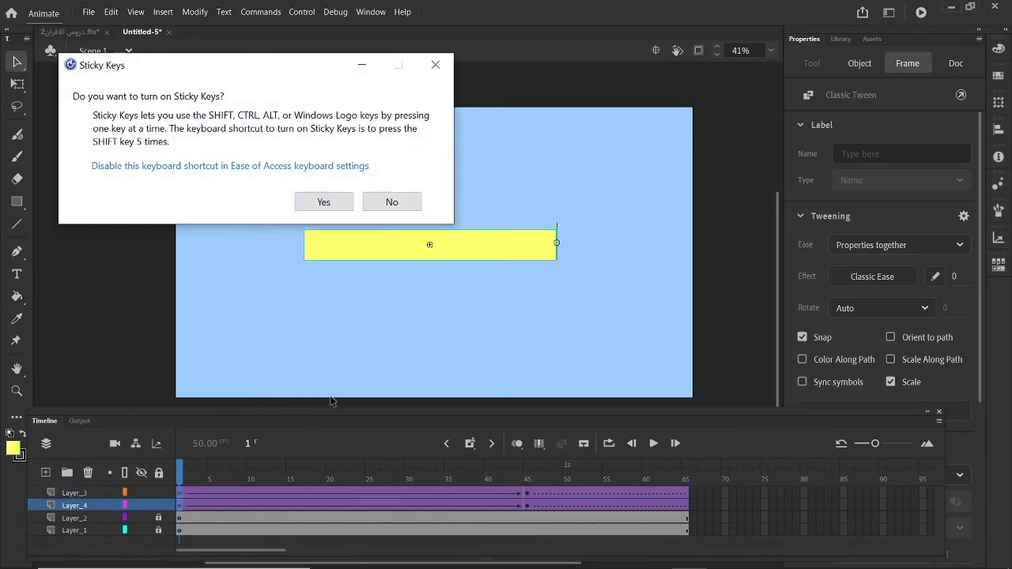
click(436, 64)
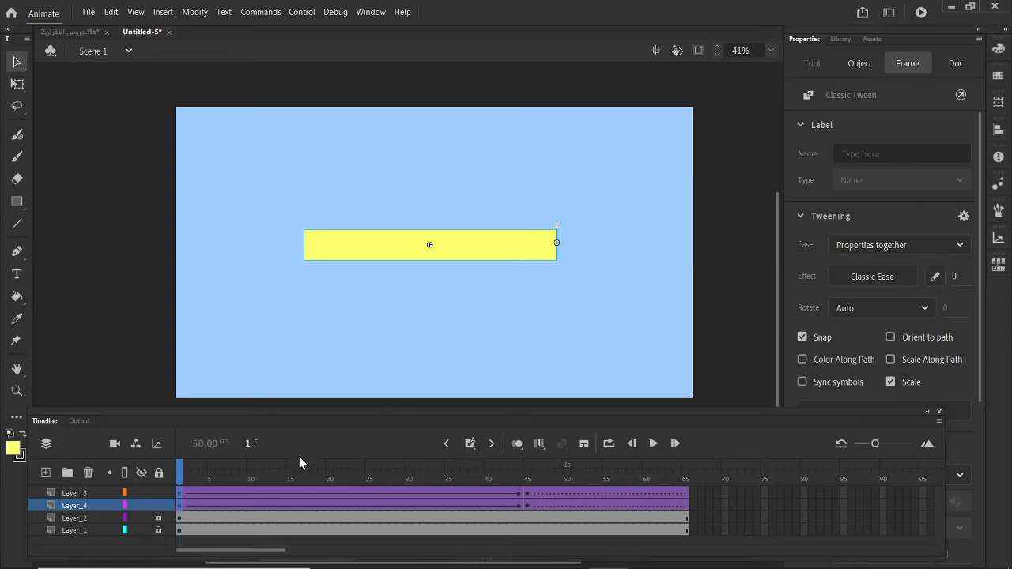
click(126, 504)
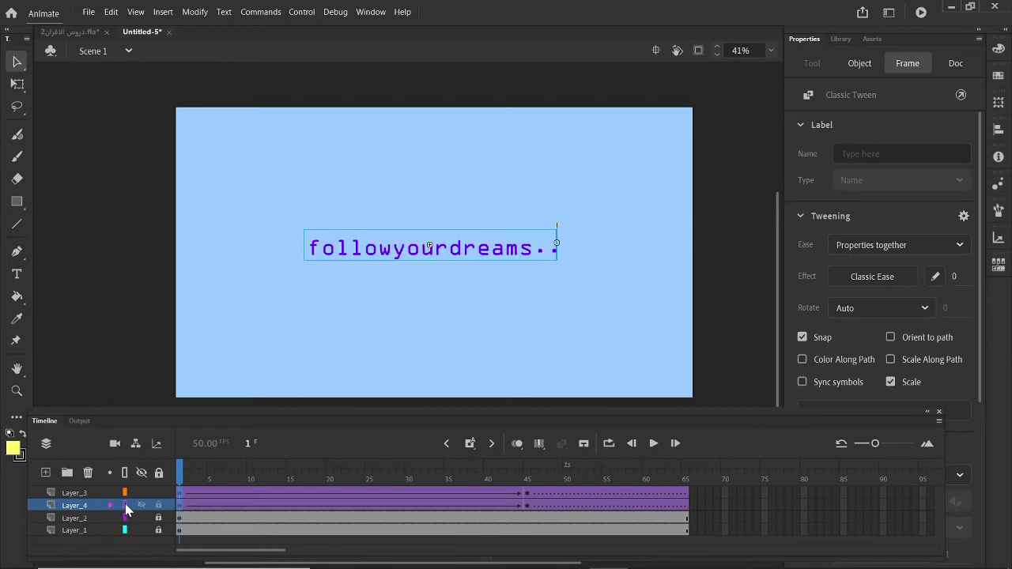
At frame 1, move the rectangle and cursor line together horizontally left until the line sits at the start of the text.
drag(443, 233, 441, 236)
key(shift+Left)
key(shift+Left)
key(shift+Left)
key(shift+Left)
key(shift+Left)
key(shift+Left)
key(shift+Left)
key(shift+Left)
key(shift+Left)
key(shift+Left)
key(shift+Left)
key(shift+Left)
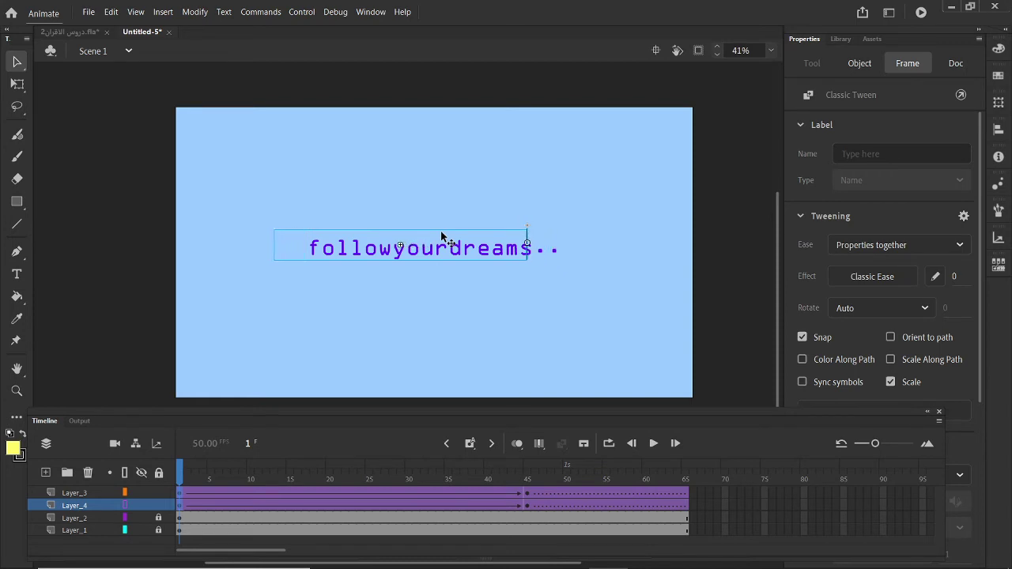
key(shift+Left)
key(shift+Left)
key(shift+Left)
key(shift+Left)
key(shift+Left)
key(shift+Left)
key(shift+Left)
key(shift+Left)
key(shift+Left)
key(shift+Left)
key(shift+Left)
key(shift+Left)
key(shift+Left)
key(shift+Left)
key(shift+Left)
key(shift+Left)
key(shift+Left)
key(shift+Left)
key(shift+Left)
key(shift+Left)
key(shift+Left)
key(shift+Left)
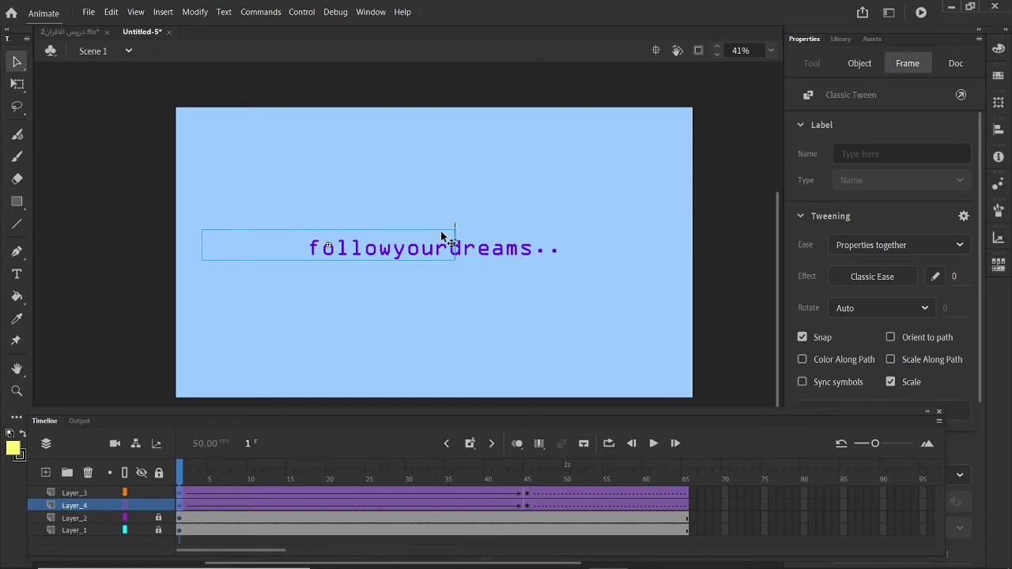
key(shift+Left)
key(shift+Left)
key(shift+Left)
key(shift+Left)
key(shift+Left)
key(shift+Left)
key(shift+Left)
key(shift+Left)
key(shift+Left)
key(shift+Left)
key(shift+Left)
key(shift+Left)
key(shift+Left)
key(shift+Left)
key(shift+Left)
key(shift+Left)
key(shift+Left)
key(shift+Left)
key(shift+Left)
key(shift+Left)
key(shift+Left)
key(shift+Left)
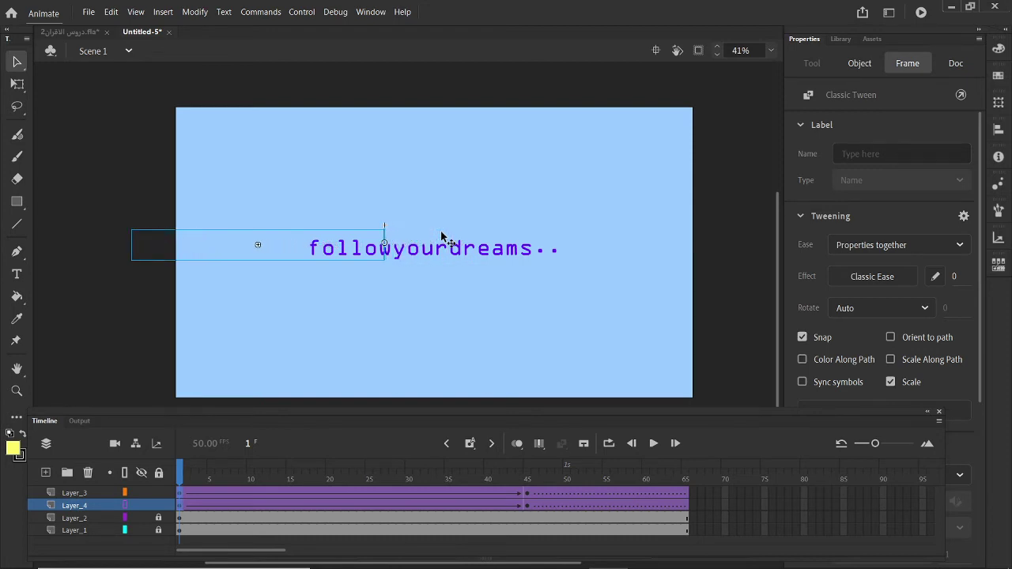
key(shift+Left)
key(shift+Left)
key(shift+Left)
key(shift+Left)
key(shift+Left)
key(shift+Left)
key(shift+Left)
key(shift+Left)
key(shift+Left)
key(shift+Left)
key(shift+Left)
key(shift+Left)
key(shift+Left)
key(shift+Left)
key(shift+Left)
key(shift+Left)
key(shift+Left)
key(shift+Left)
key(shift+Left)
key(shift+Left)
key(shift+Left)
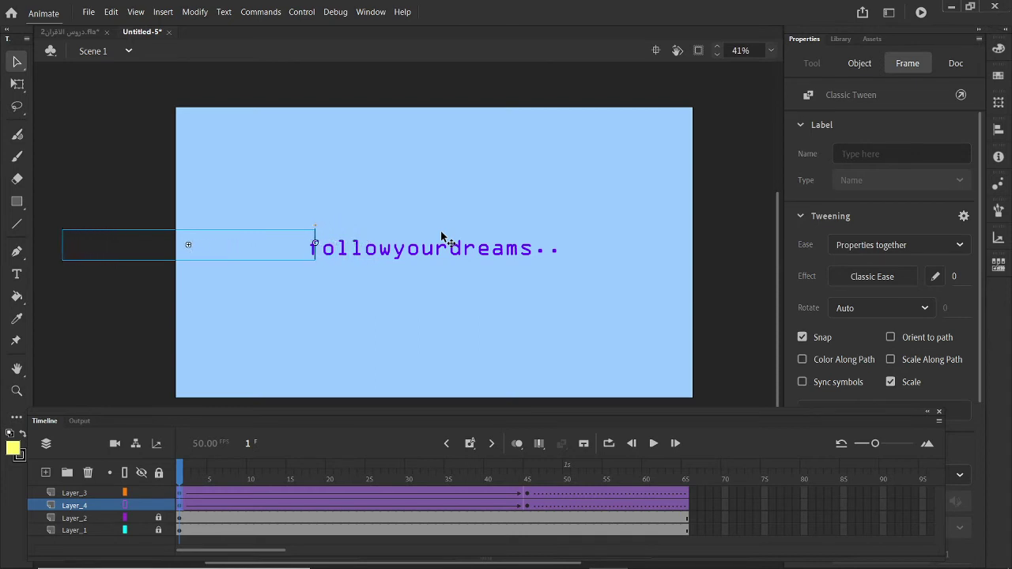
key(Right)
key(Right)
key(Right)
key(Right)
key(Right)
key(Right)
key(Right)
Try adding keyframes at frame 40 on Layer_3 and Layer_4, and scrub the animation back to frame 28.
click(461, 501)
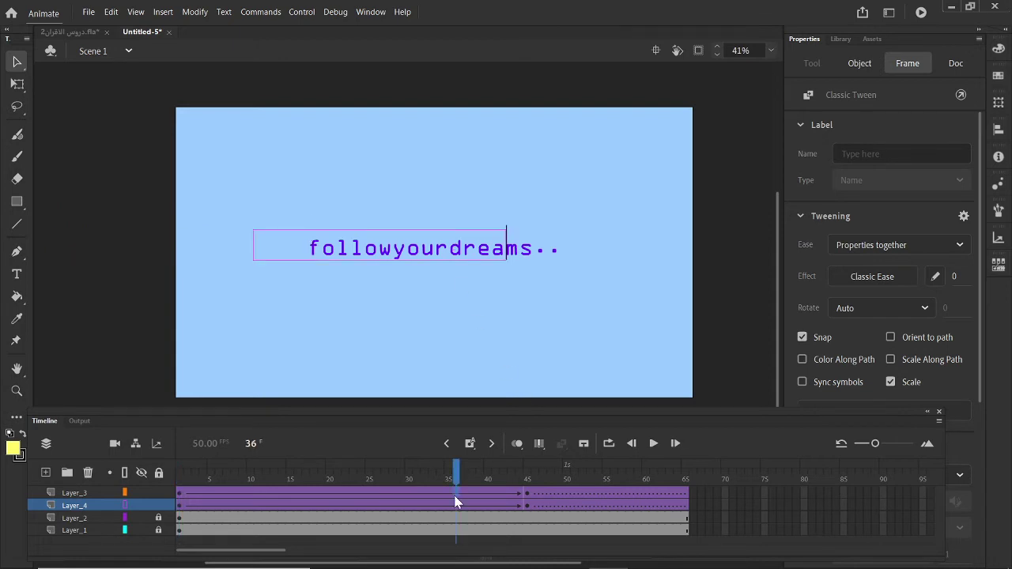
click(453, 494)
click(487, 494)
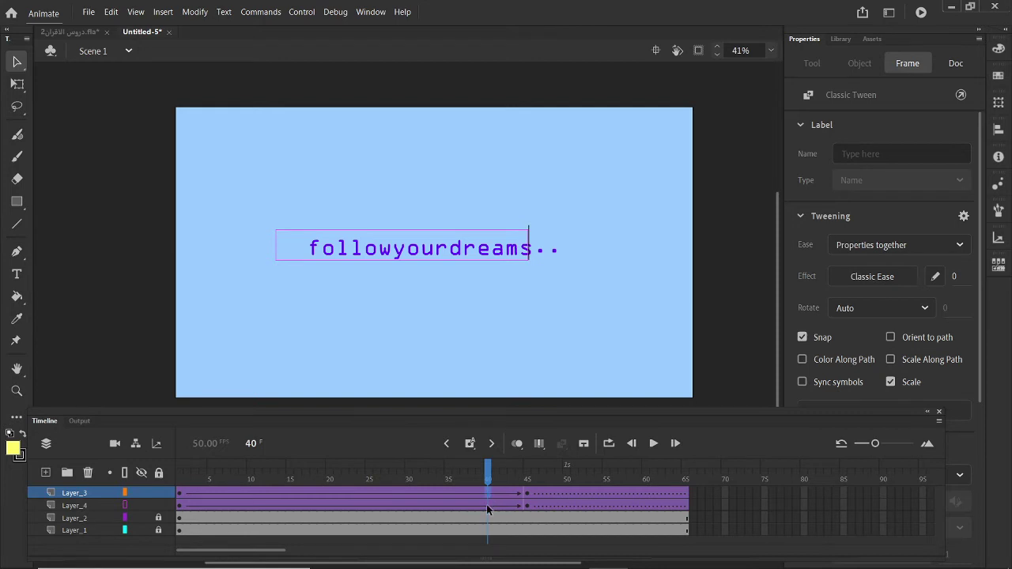
right_click(487, 505)
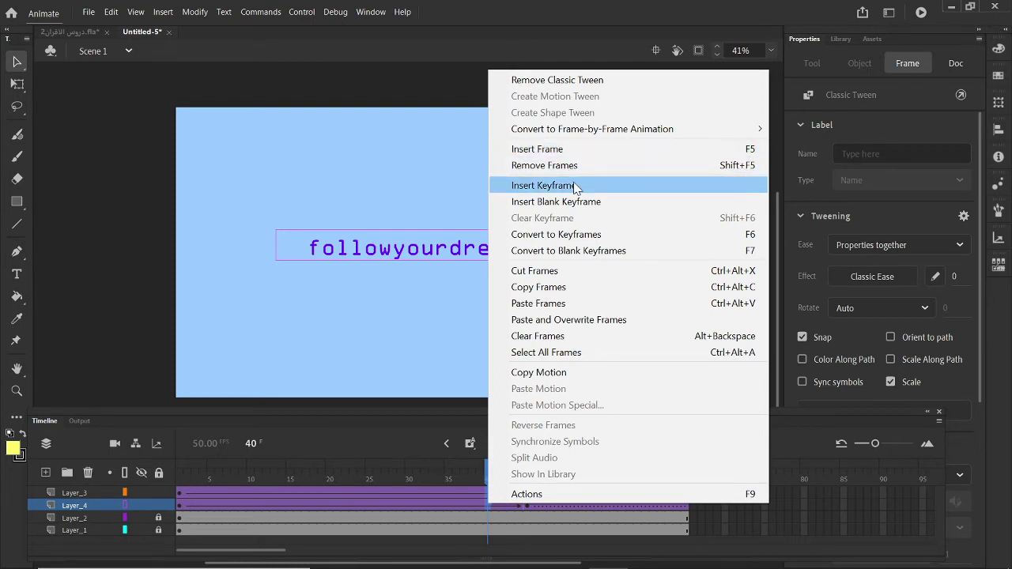
click(574, 185)
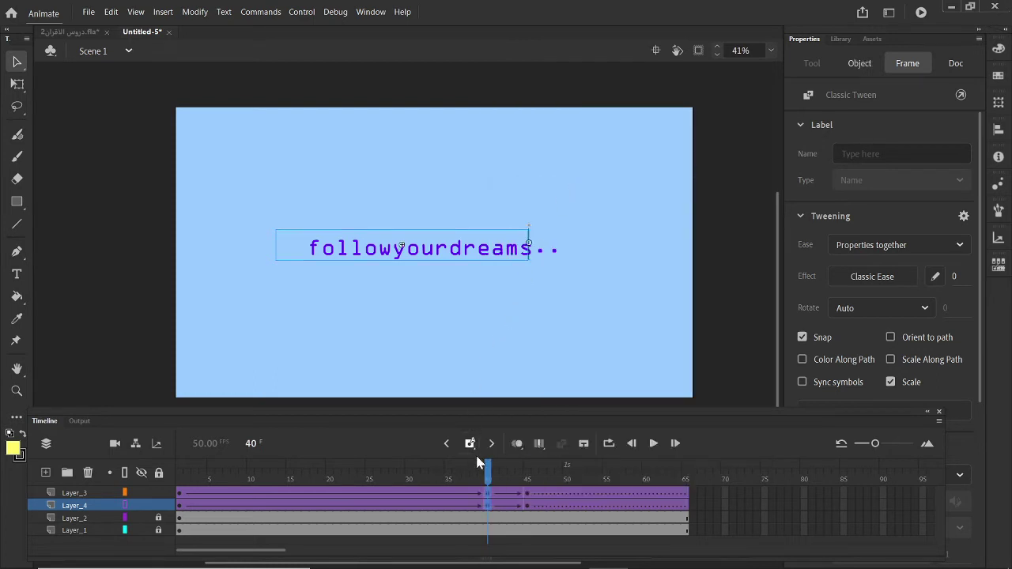
mouse_move(484, 466)
mouse_down()
mouse_move(192, 467)
mouse_move(488, 481)
mouse_up()
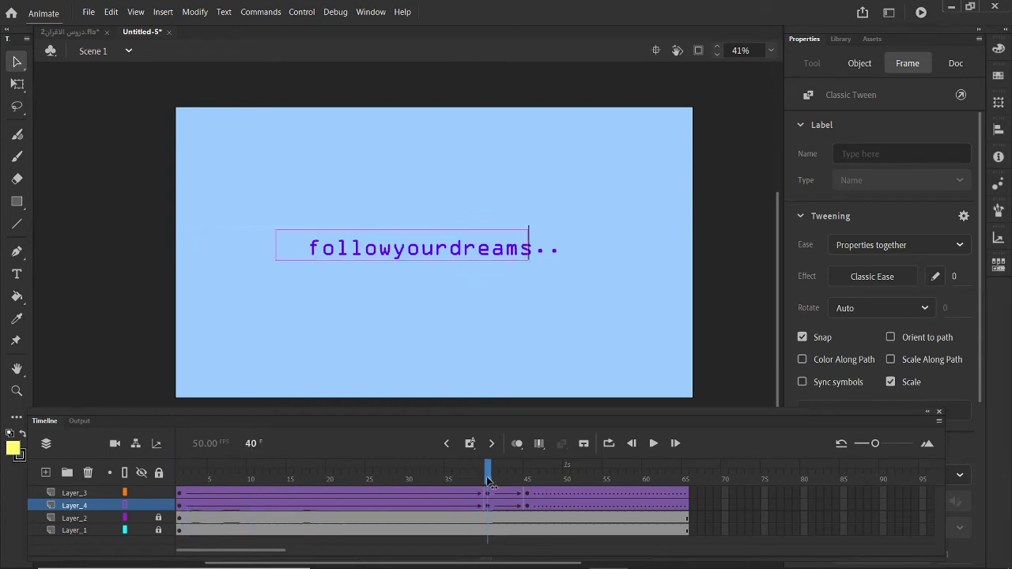
drag(489, 480, 395, 488)
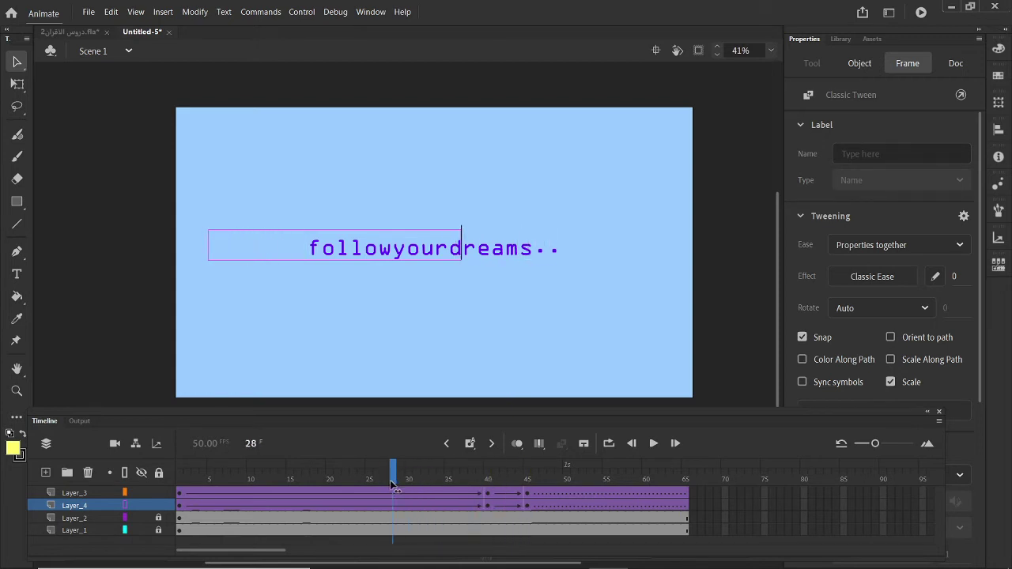
Undo the keyframes inserted at frame 40 on Layer_3 and Layer_4.
key(ctrl+z)
key(ctrl+z)
key(ctrl+z)
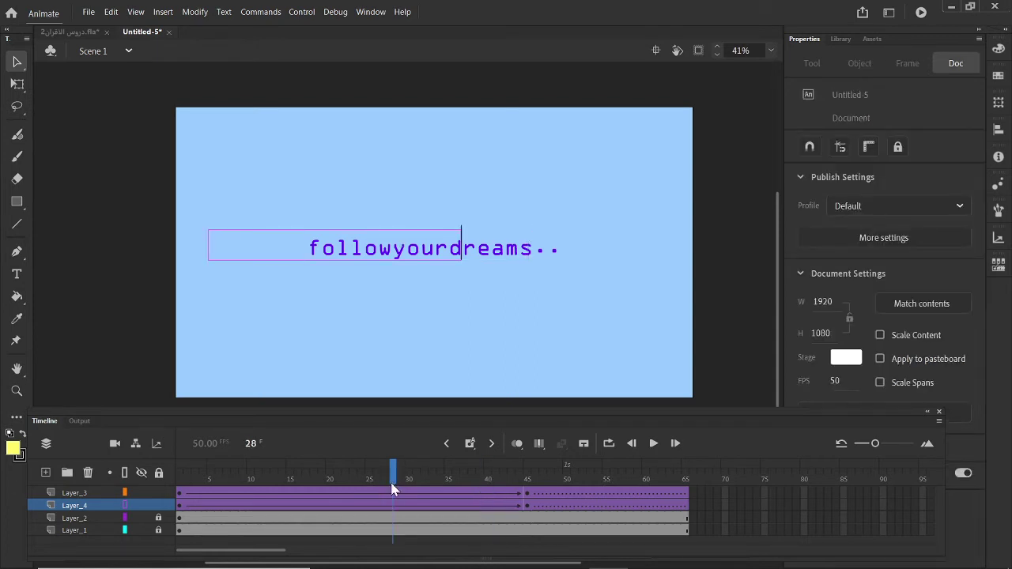
Try to shift the frame 1 keyframe of Layer_3 to frame 40, and undo the move.
click(181, 494)
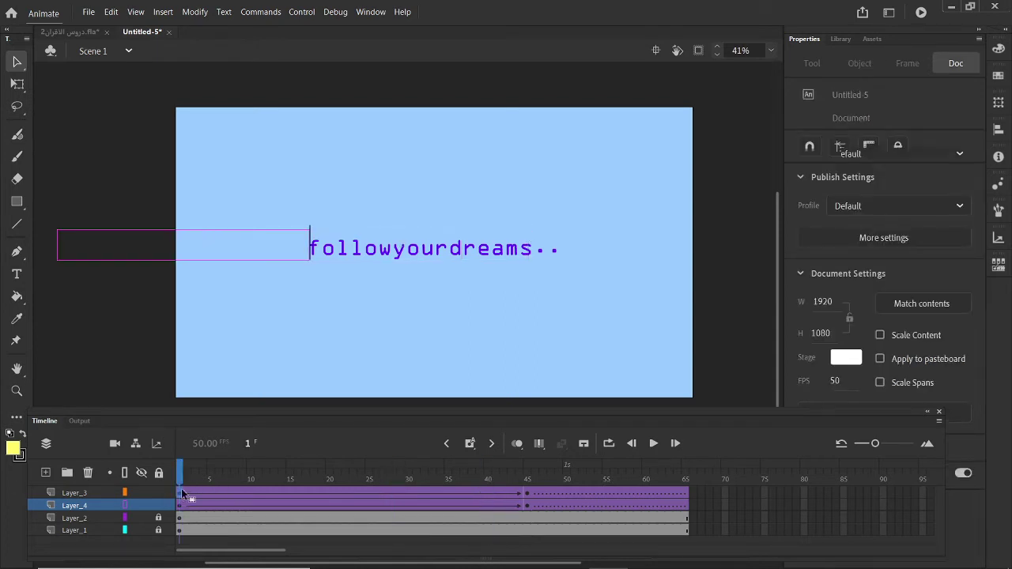
double_click(180, 495)
click(180, 495)
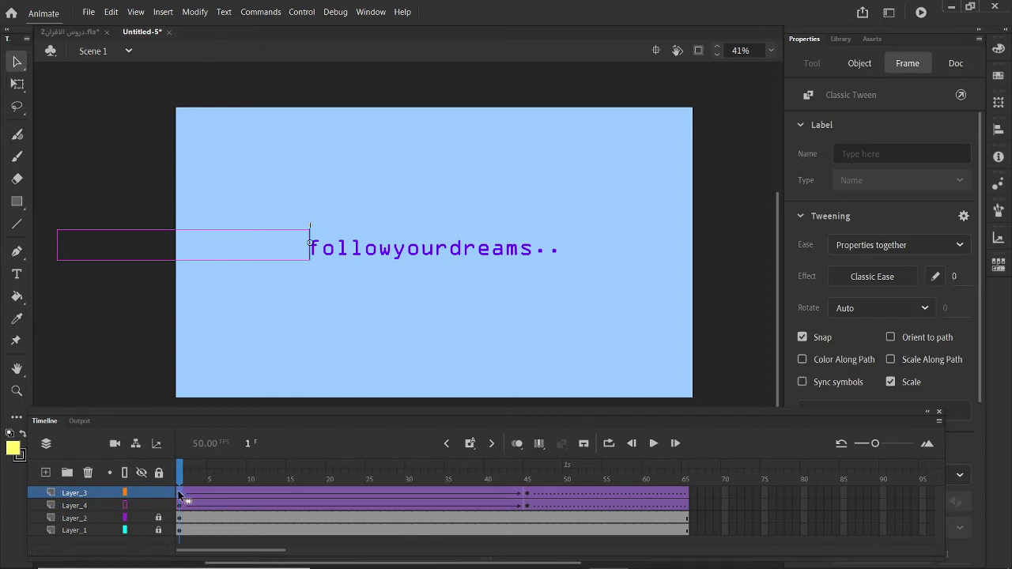
double_click(180, 494)
drag(178, 495, 490, 494)
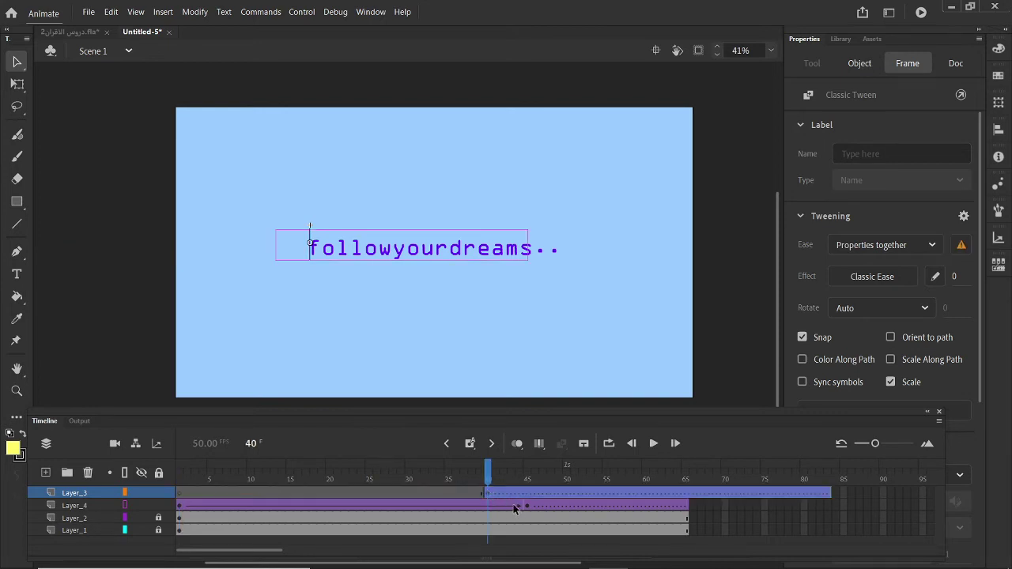
key(ctrl+z)
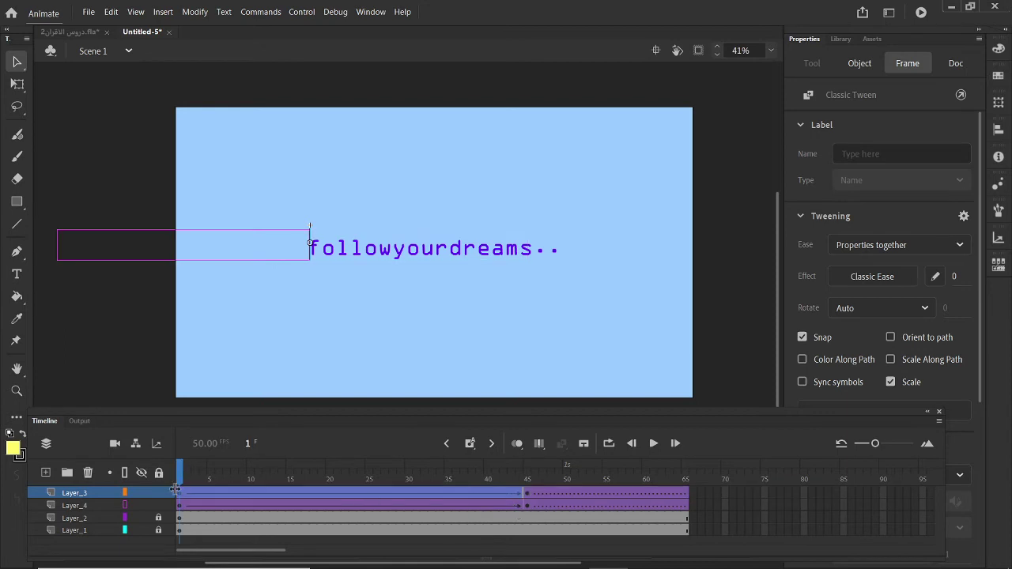
Move the starting keyframes of Layer_3 and Layer_4 from frame 1 to frame 40.
click(180, 496)
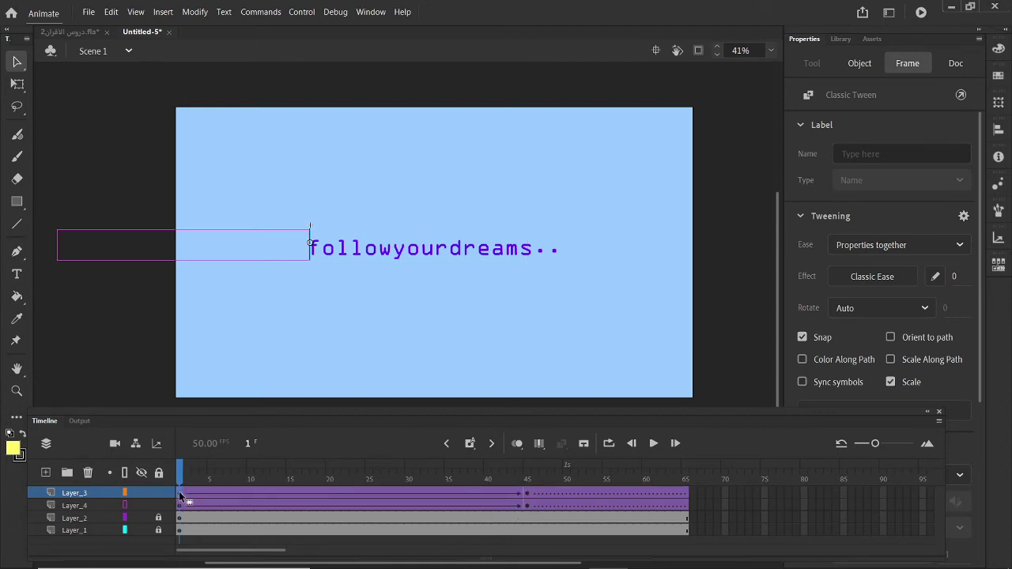
drag(180, 496, 360, 518)
drag(460, 494, 487, 491)
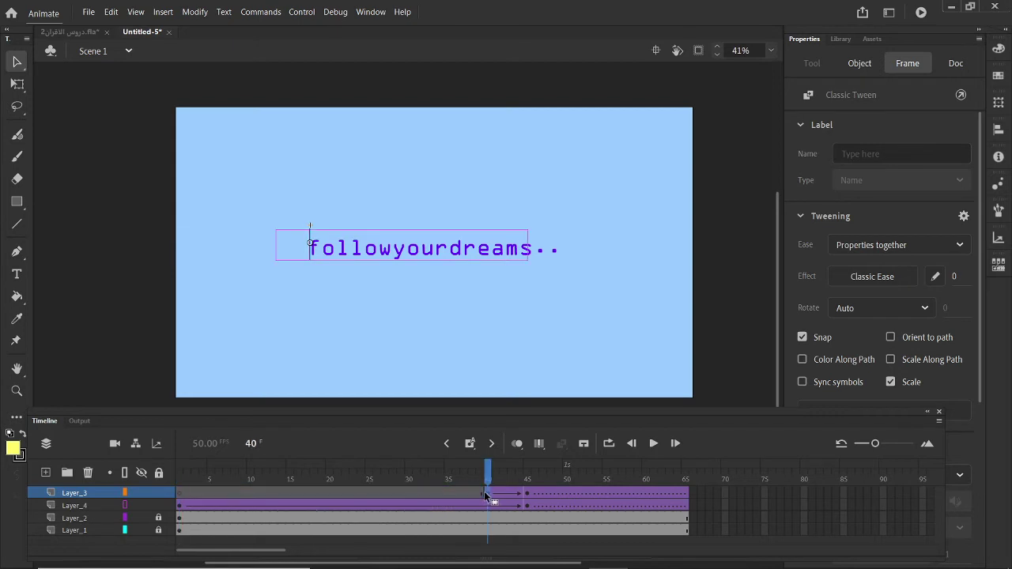
click(179, 507)
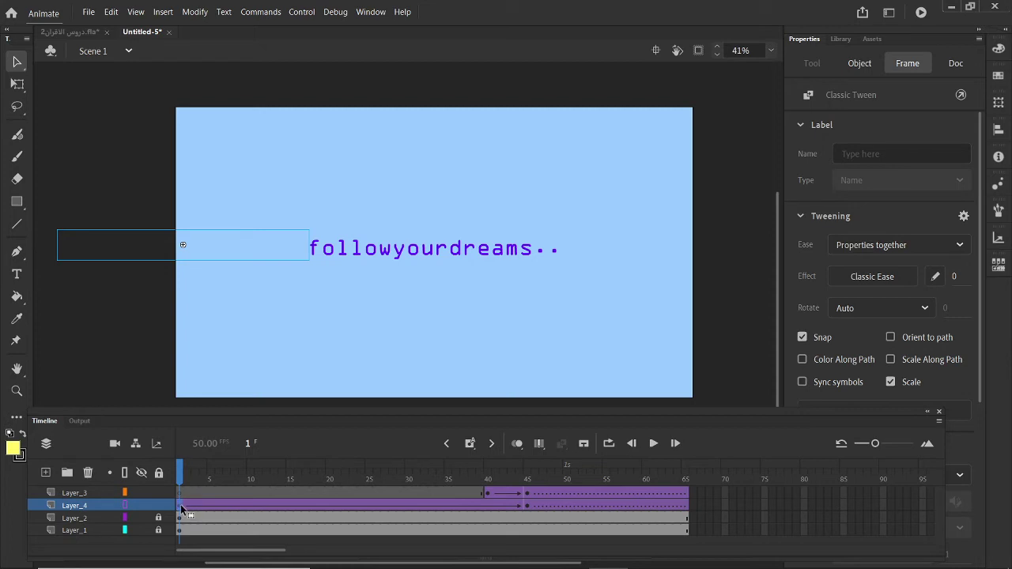
drag(224, 501, 485, 506)
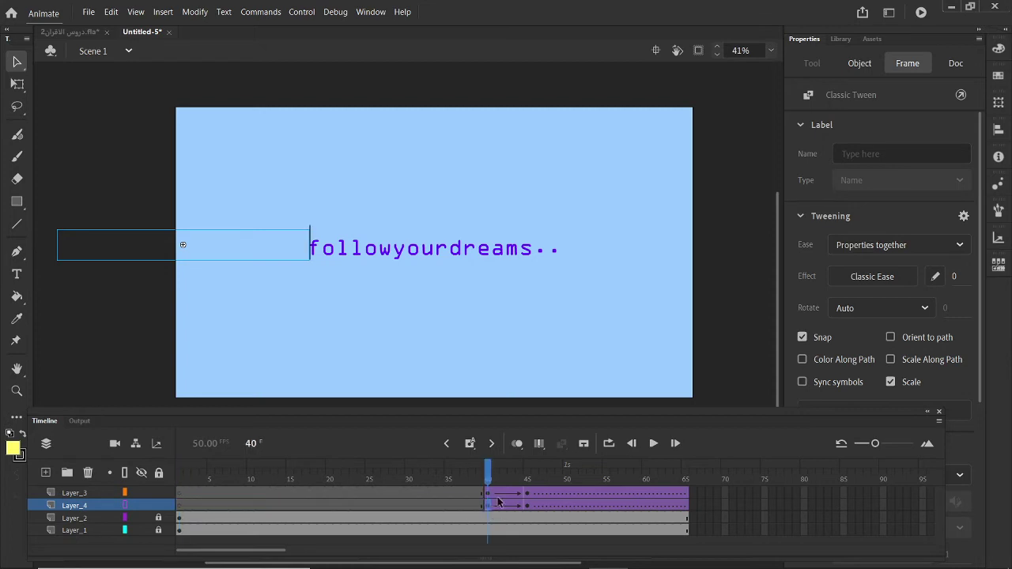
Copy the cursor line's tween frame at frame 42 on Layer_3 and paste it at frame 1 of the same layer.
click(514, 491)
click(500, 496)
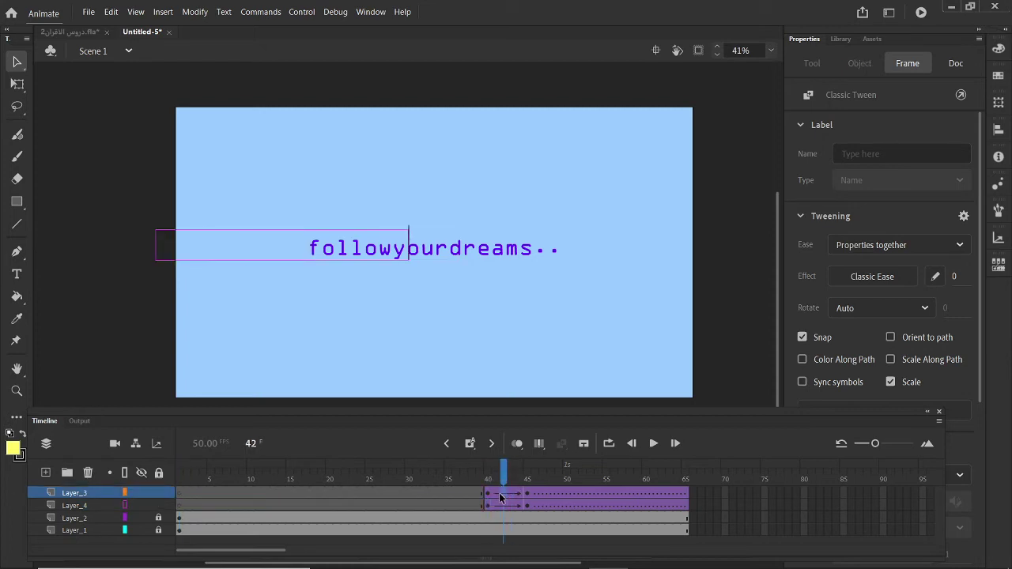
right_click(500, 496)
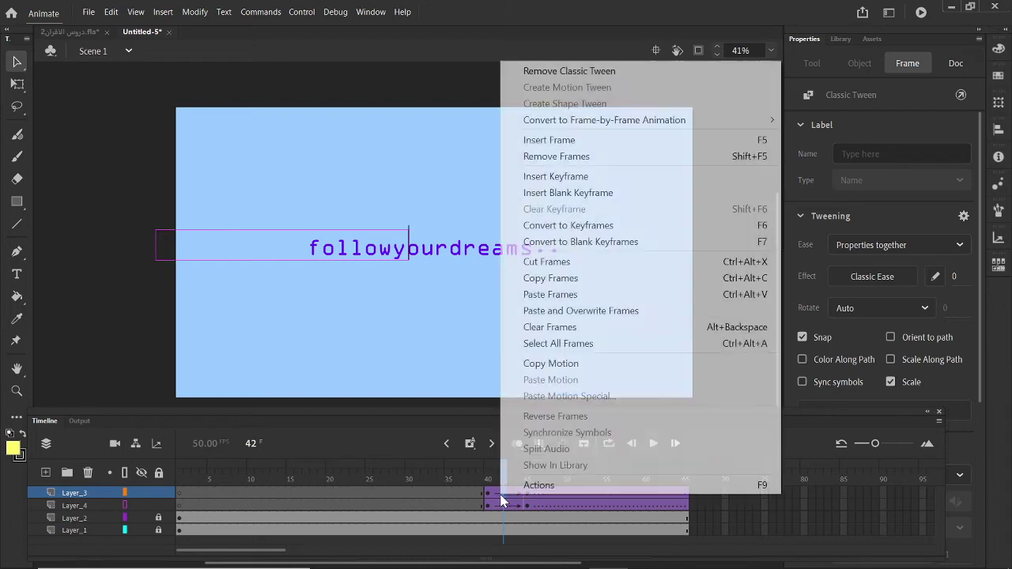
click(564, 281)
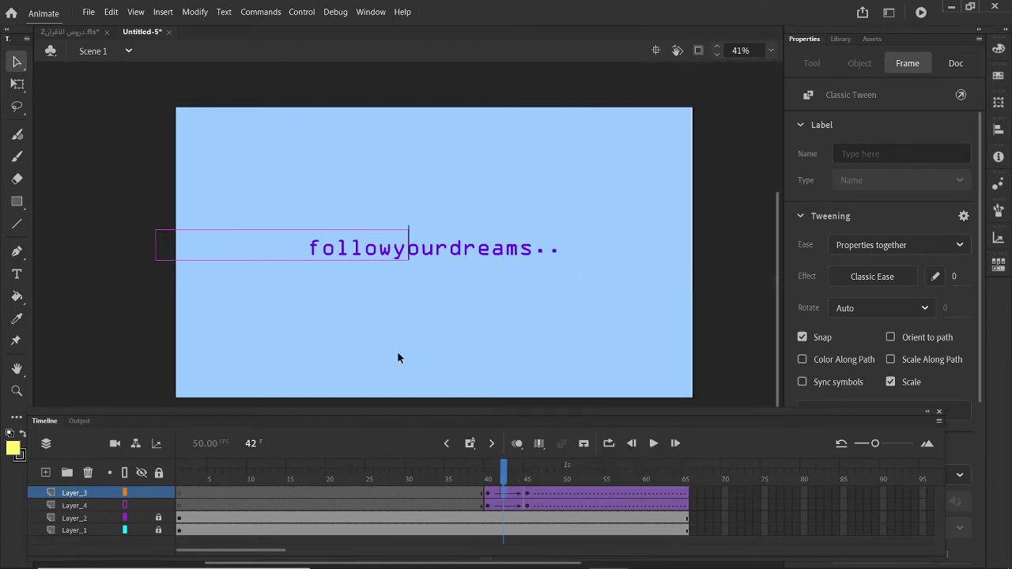
right_click(177, 492)
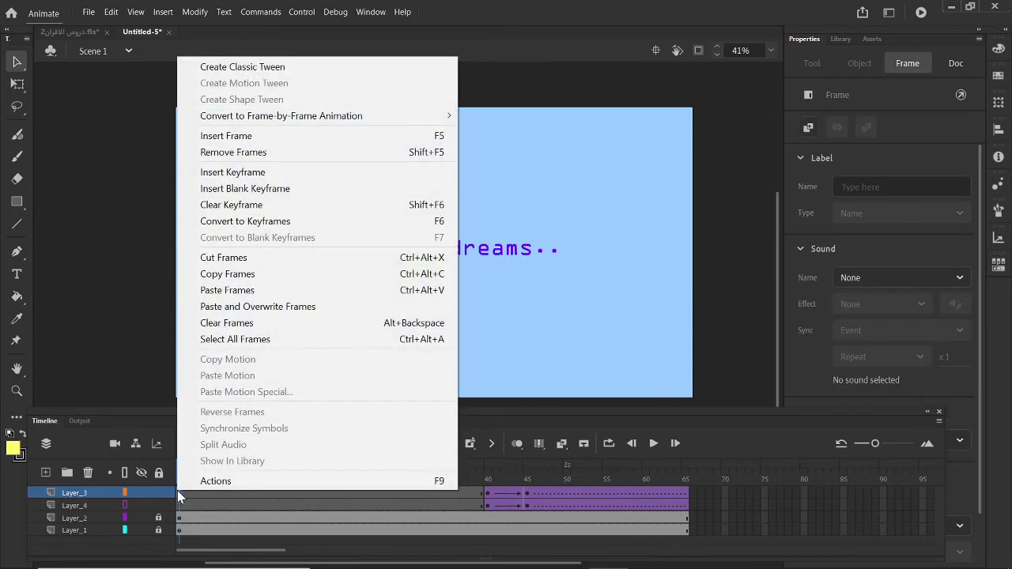
click(248, 290)
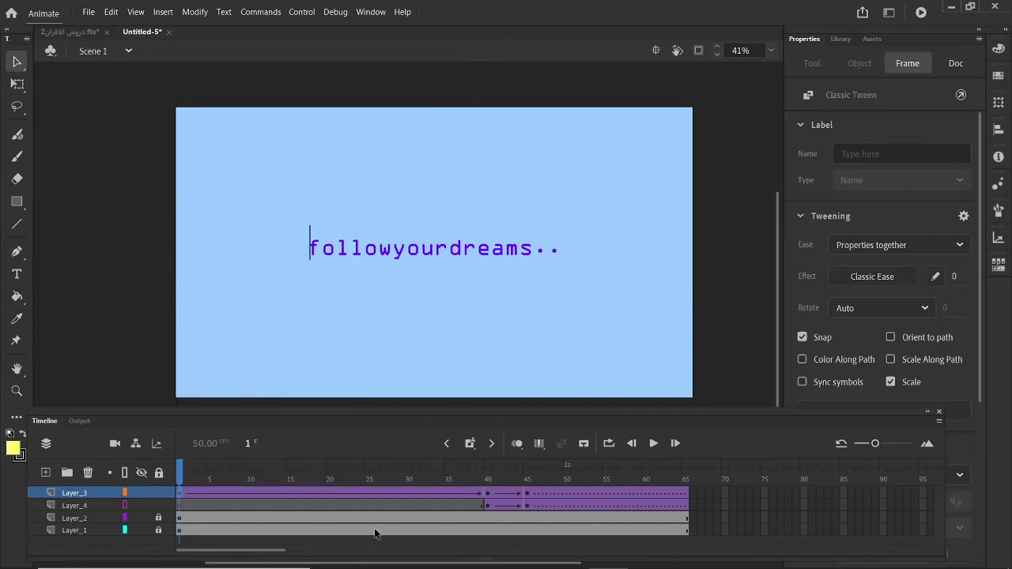
Try to move the selected frames 44 and 45 of Layer_3 and Layer_4 to frame 80.
click(615, 496)
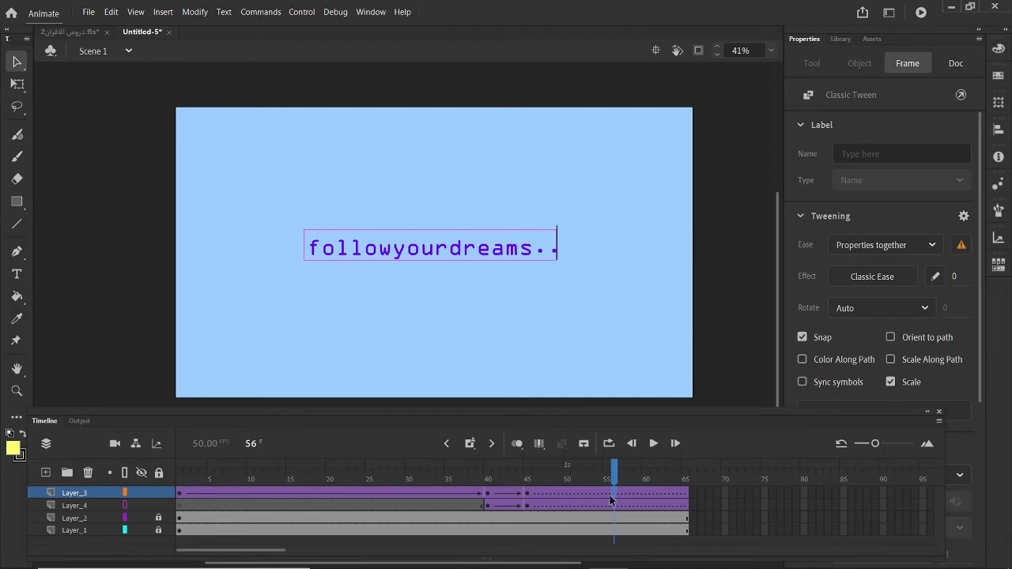
click(522, 495)
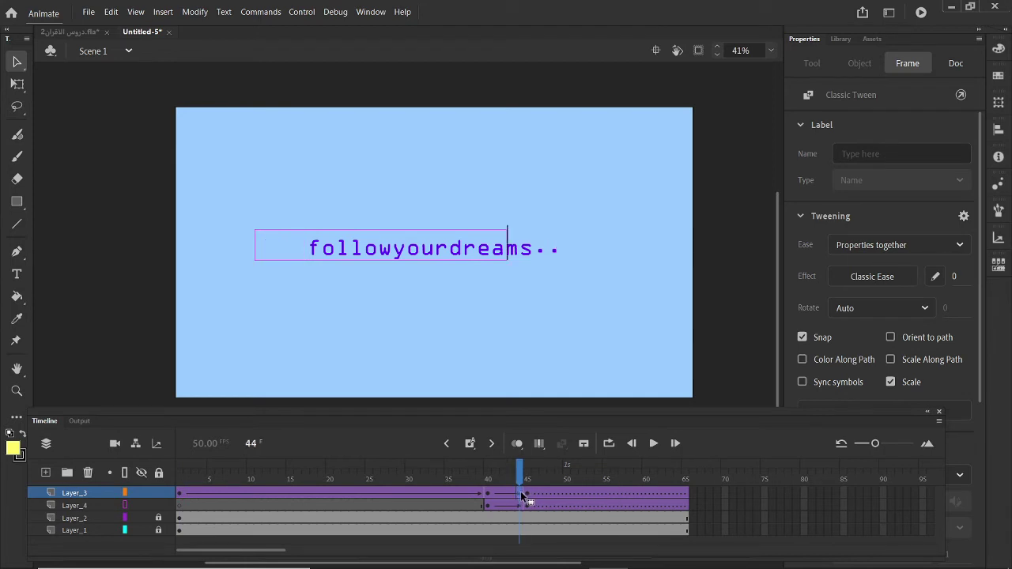
drag(521, 496, 519, 506)
click(518, 504)
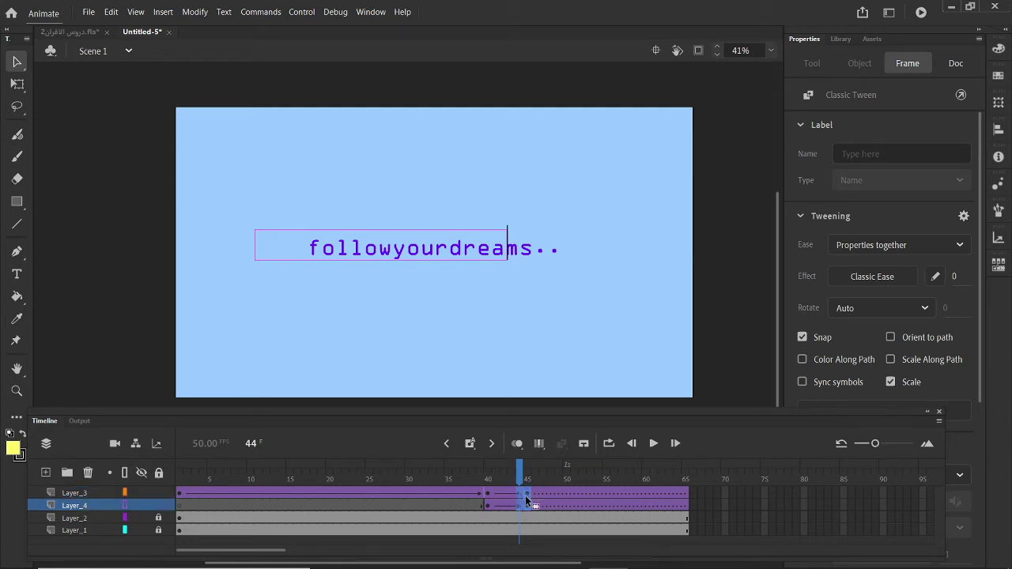
drag(567, 498, 677, 492)
drag(762, 480, 807, 482)
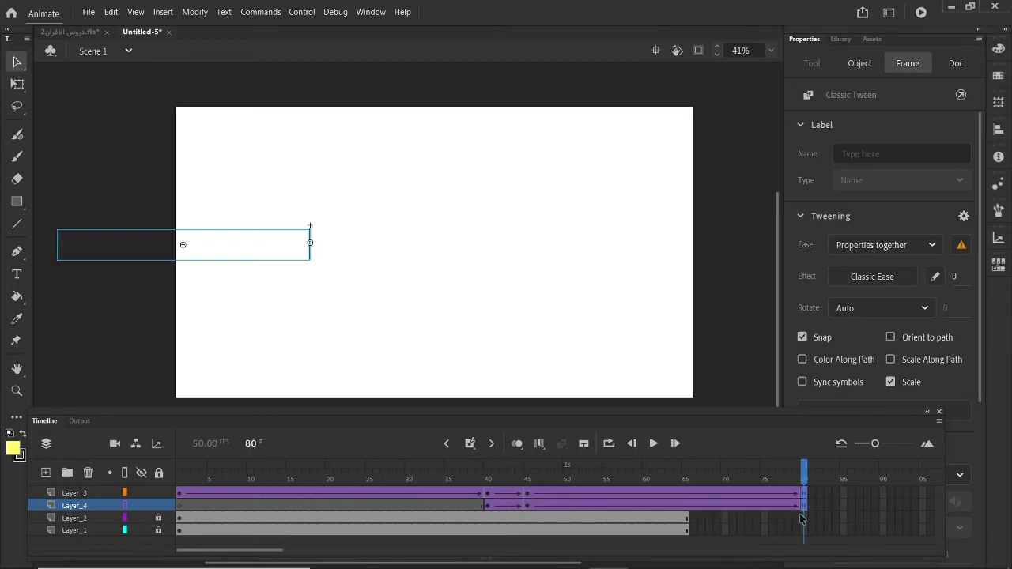
Extend Layer_2 and Layer_1 by moving their last frames from frame 65 to frame 80.
click(685, 519)
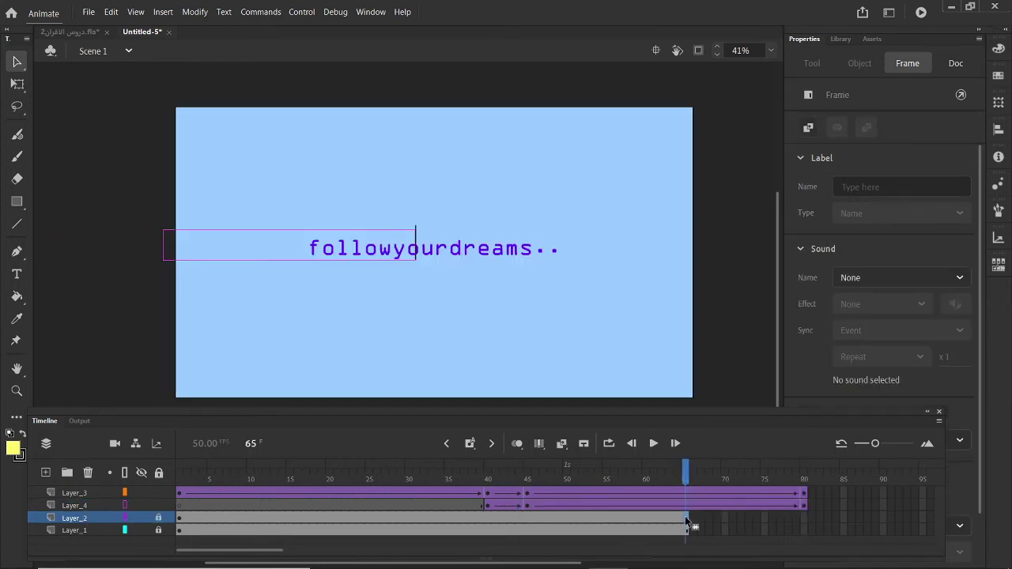
click(685, 530)
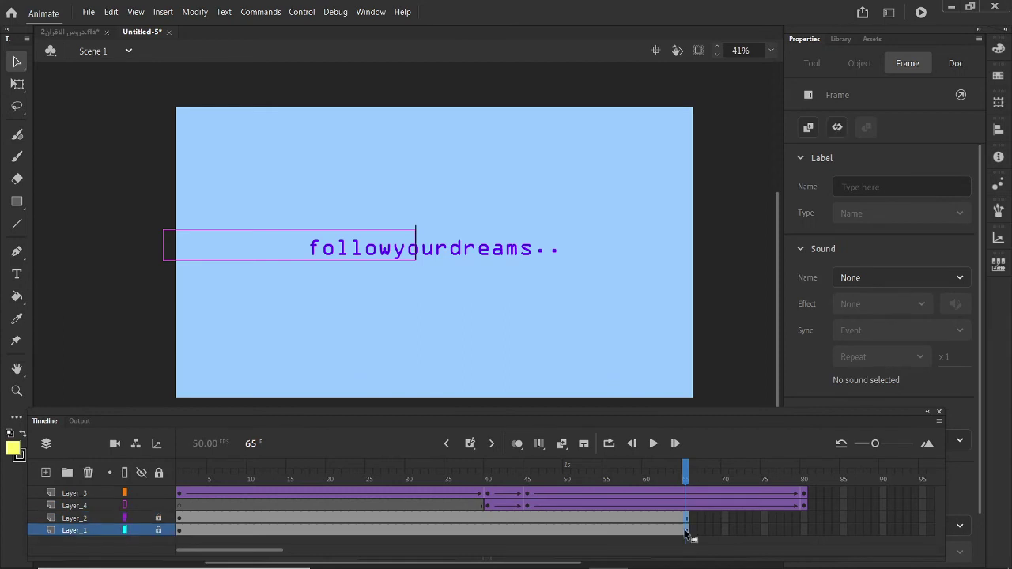
drag(685, 524, 803, 518)
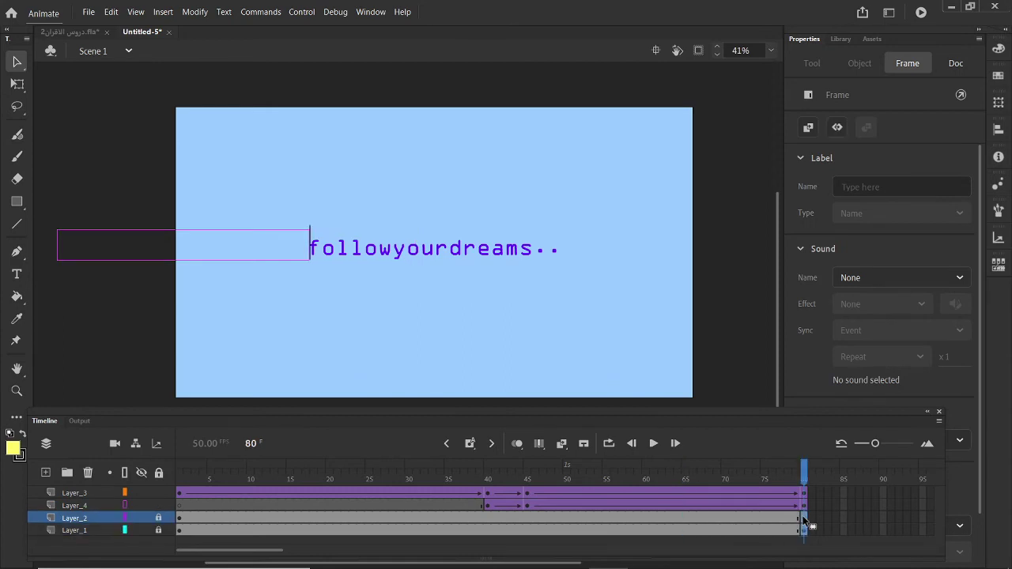
Scrub through the cursor animation, and undo the moves to frame 80 on all four layers.
click(560, 492)
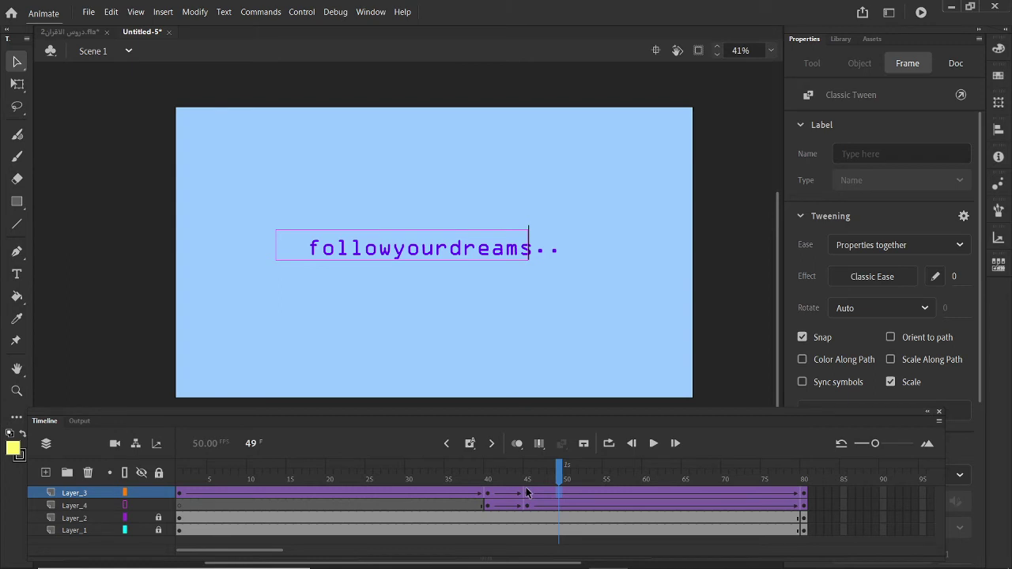
drag(559, 468, 757, 472)
drag(589, 470, 532, 473)
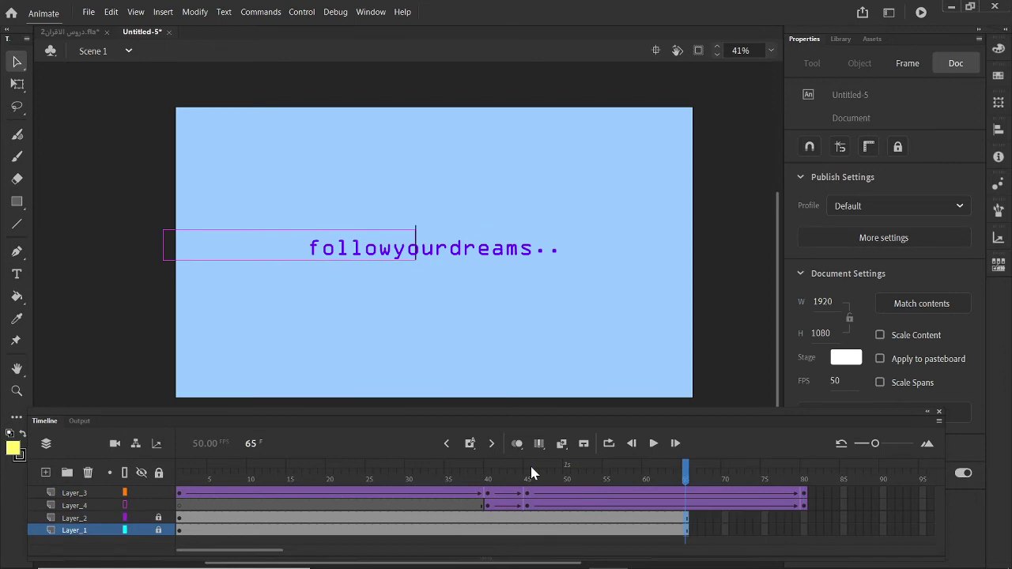
key(ctrl+z)
key(ctrl+z)
key(ctrl+z)
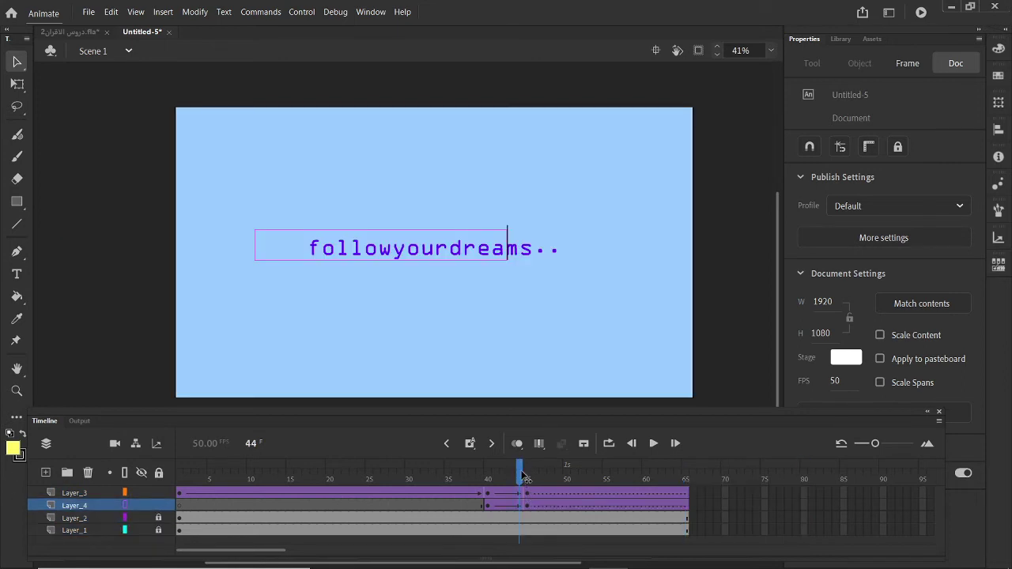
Select the frame 45 keyframes of Layer_3 and Layer_4 and move them together to frame 80.
click(527, 476)
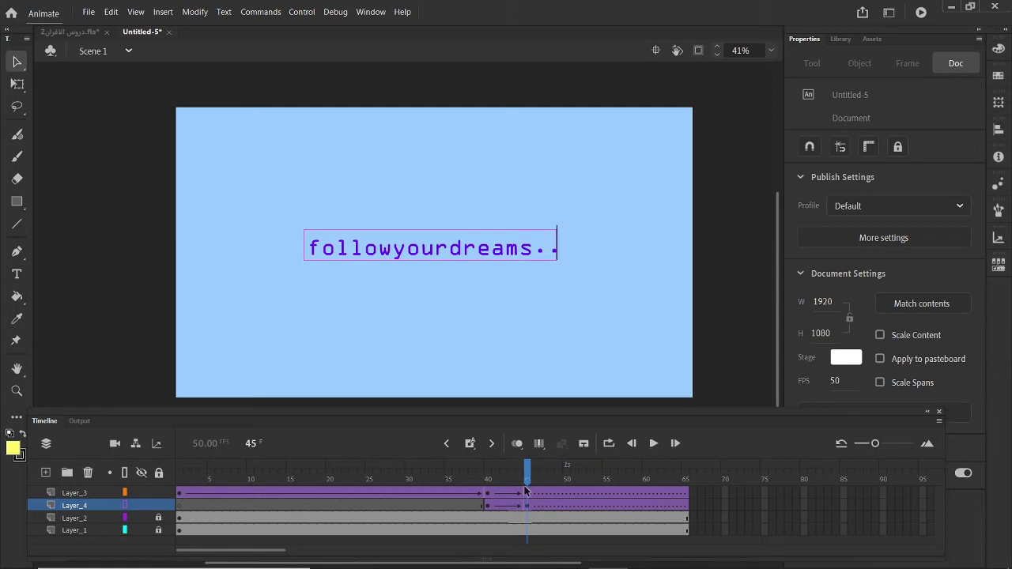
click(524, 490)
key(z)
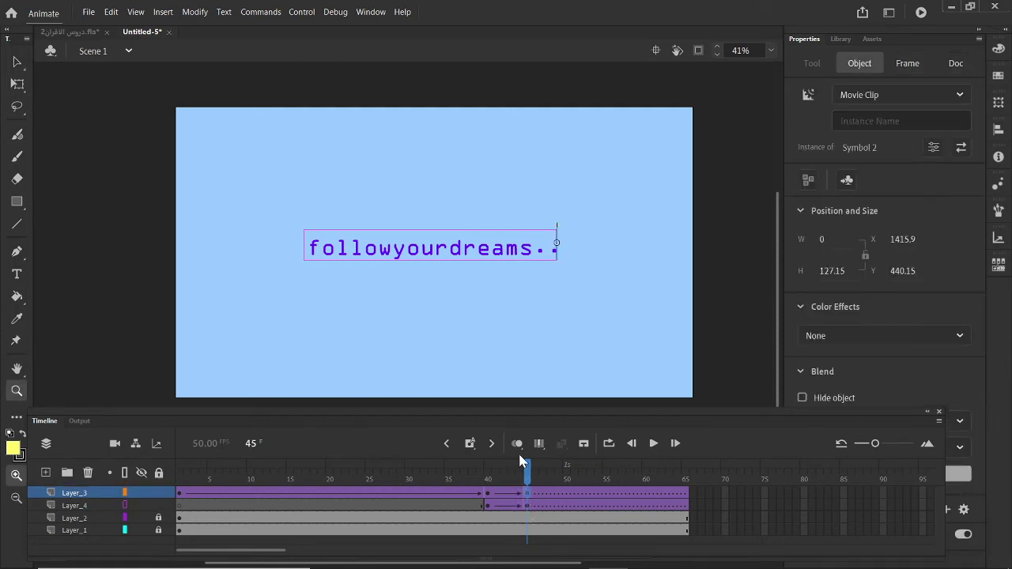
click(503, 505)
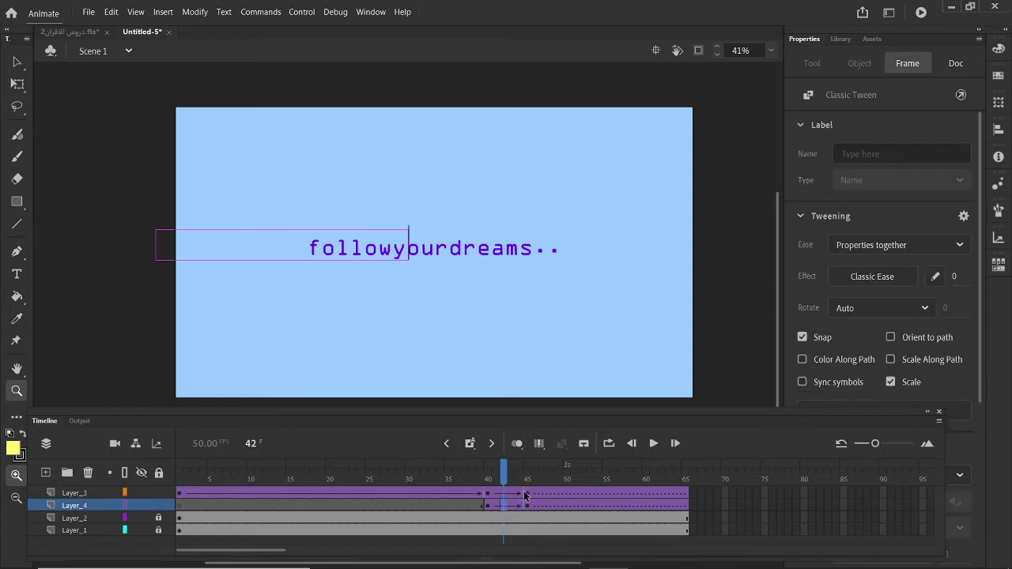
click(525, 492)
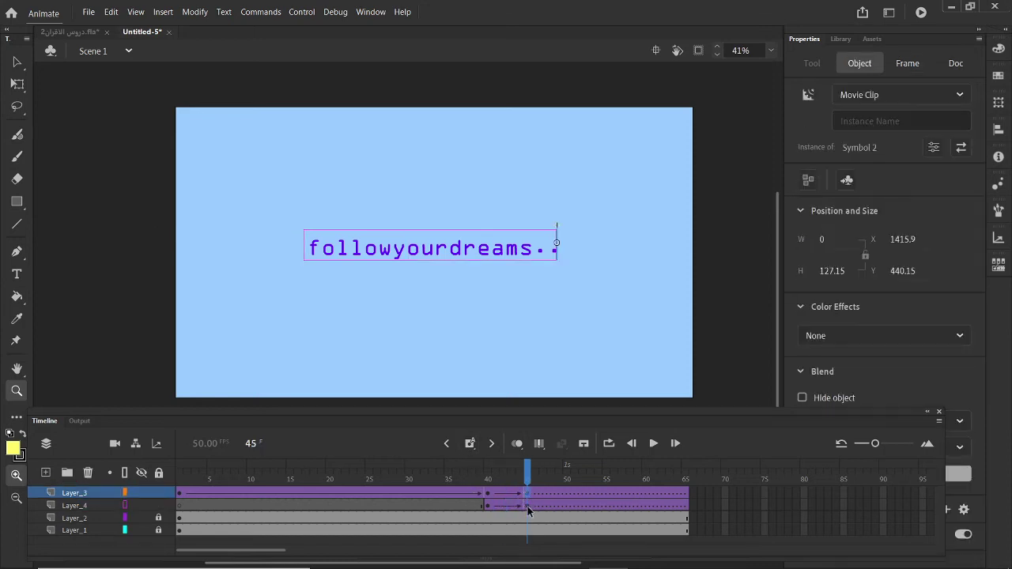
click(521, 504)
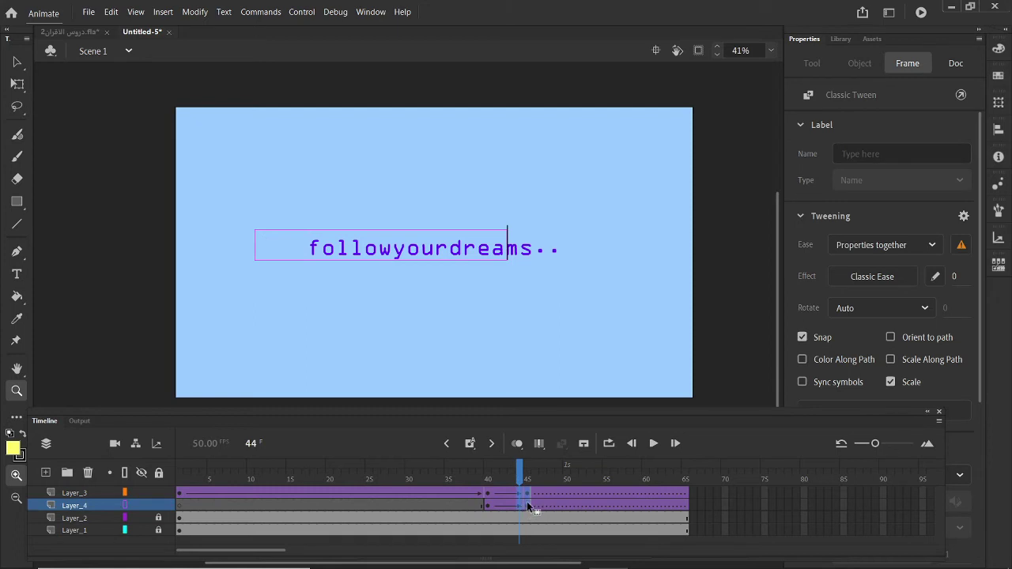
click(525, 493)
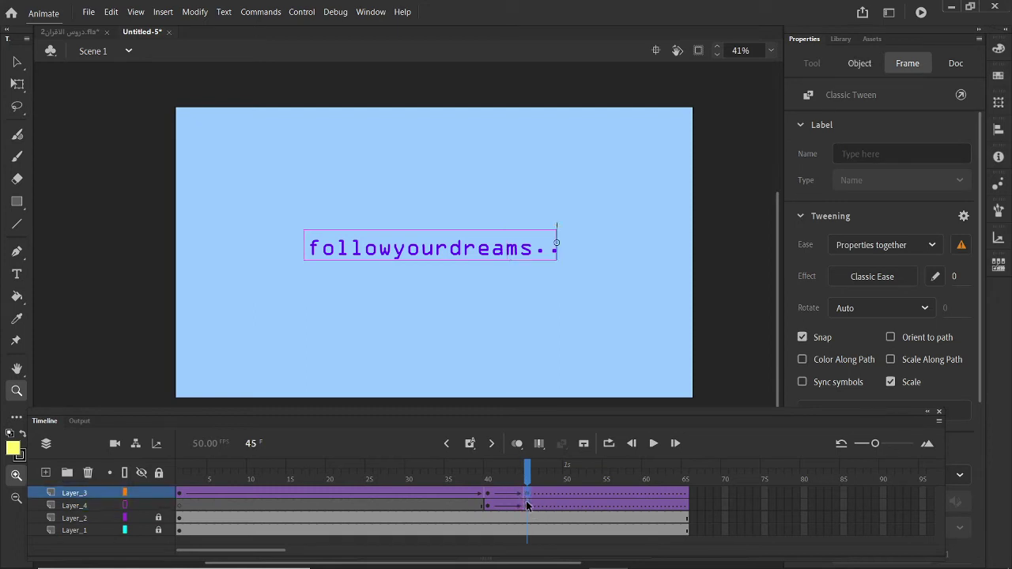
click(527, 505)
drag(527, 504, 808, 487)
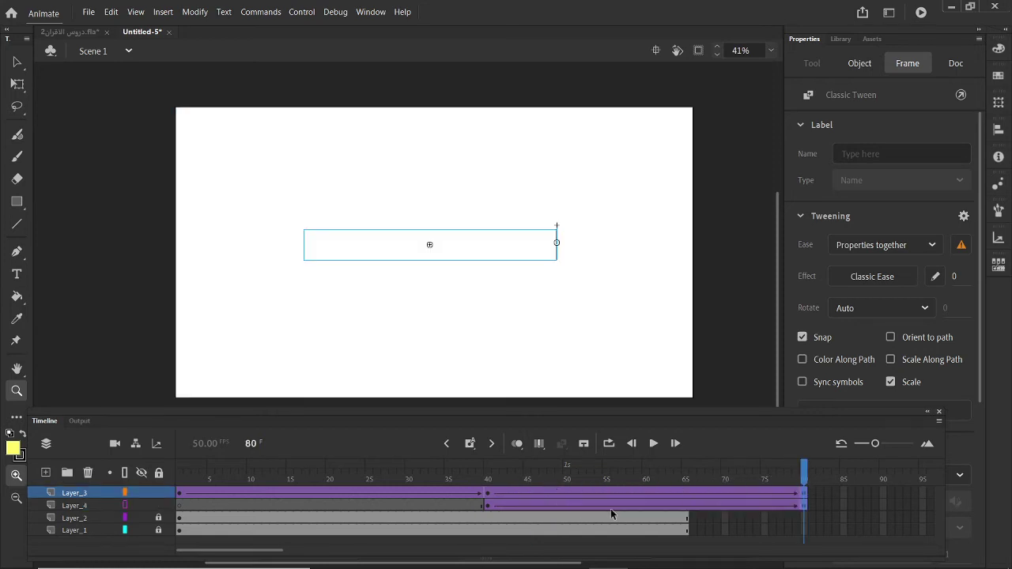
Move the last frames of Layer_1 and Layer_2 to frame 80 to lengthen the background and text.
click(686, 527)
click(686, 529)
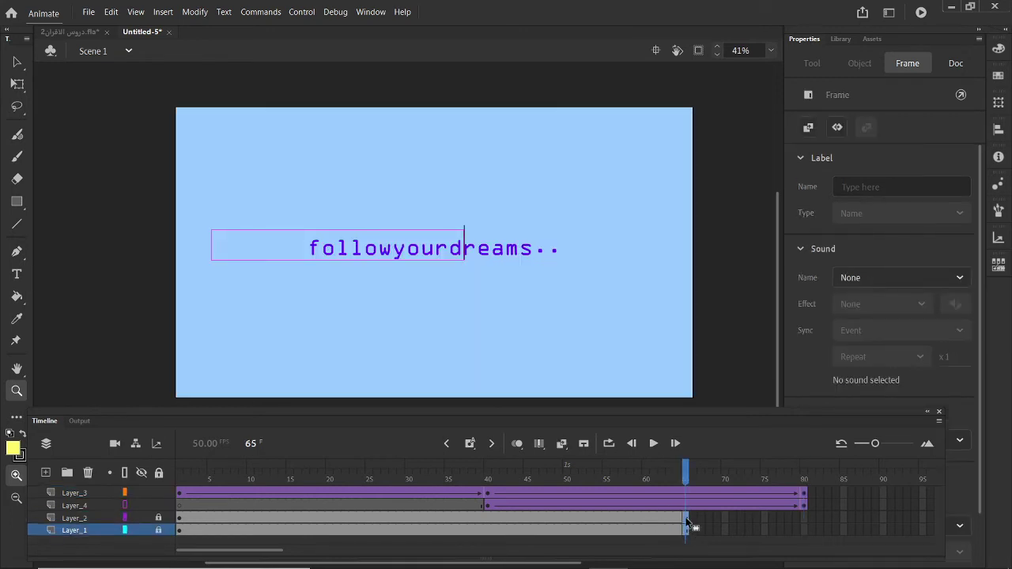
drag(686, 523, 804, 518)
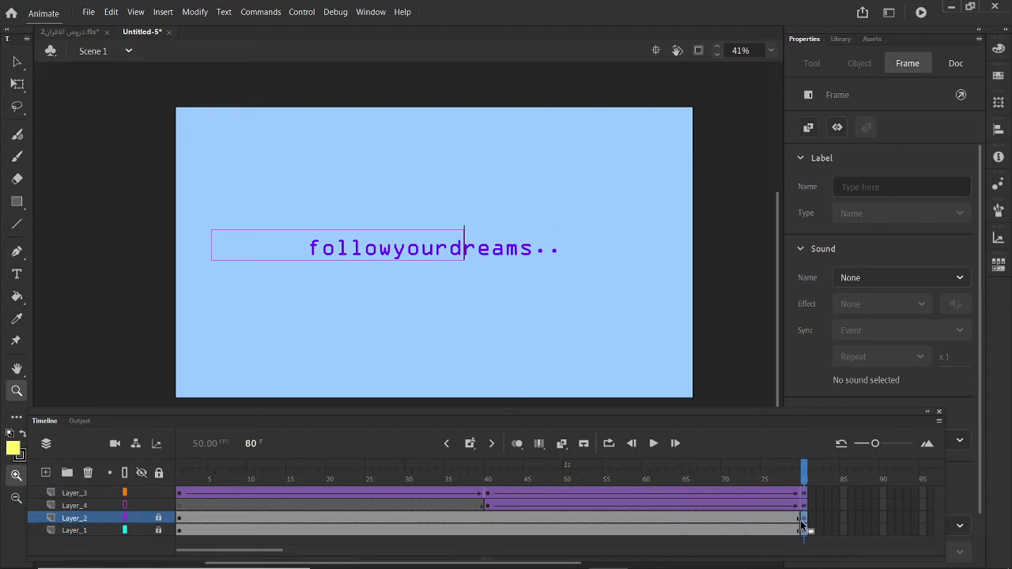
Insert keyframes at frame 46 on Layer_3 and Layer_4, dismissing the Sticky Keys prompt.
drag(805, 476, 505, 498)
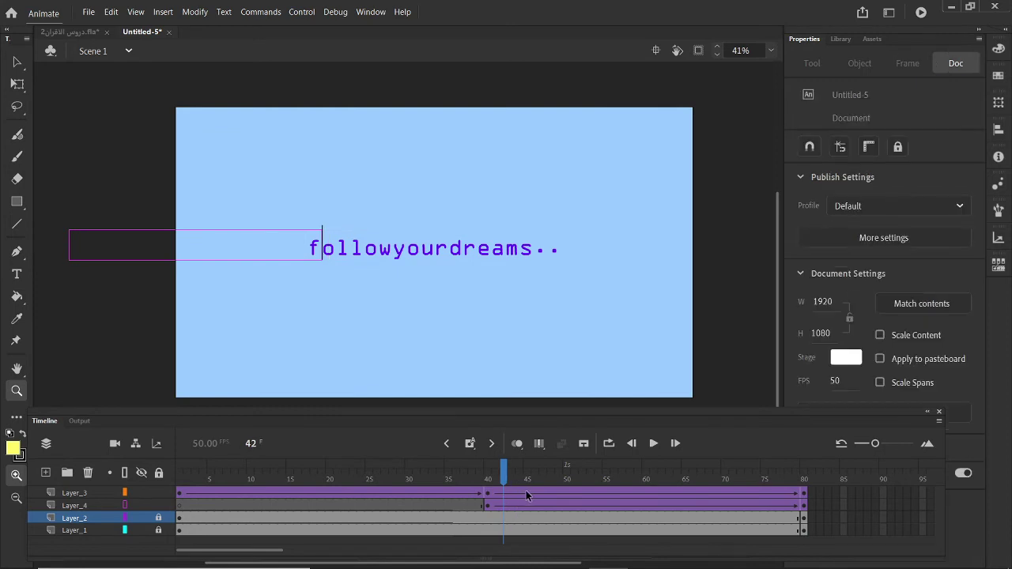
click(533, 494)
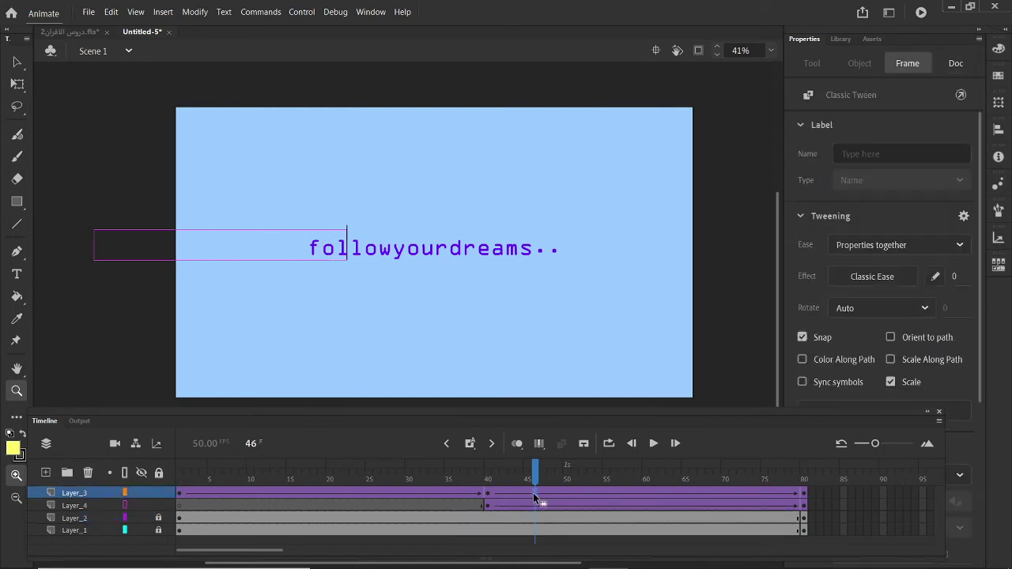
click(535, 506)
key(shift)
key(shift)
key(shift)
key(shift)
key(shift)
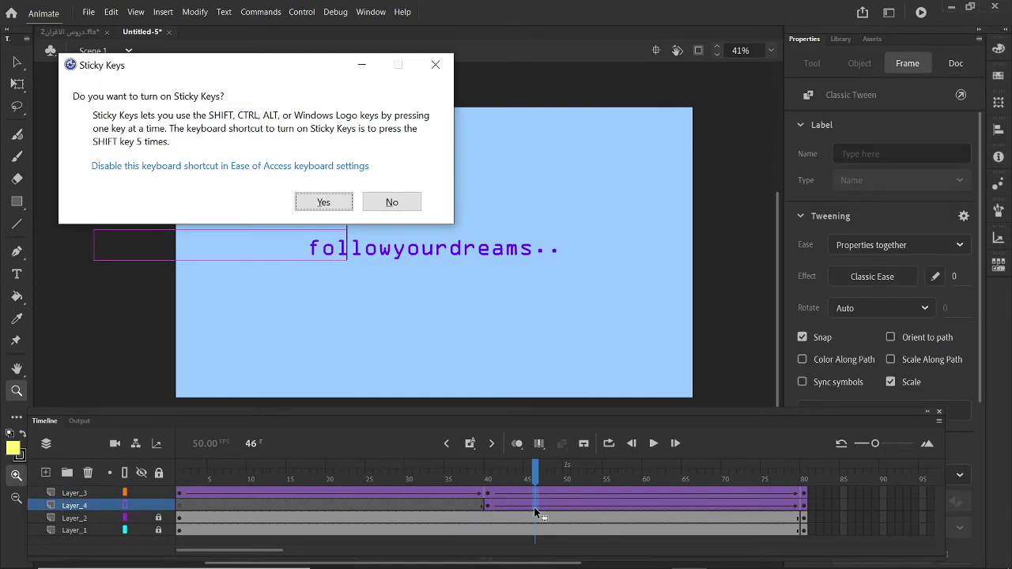
click(434, 65)
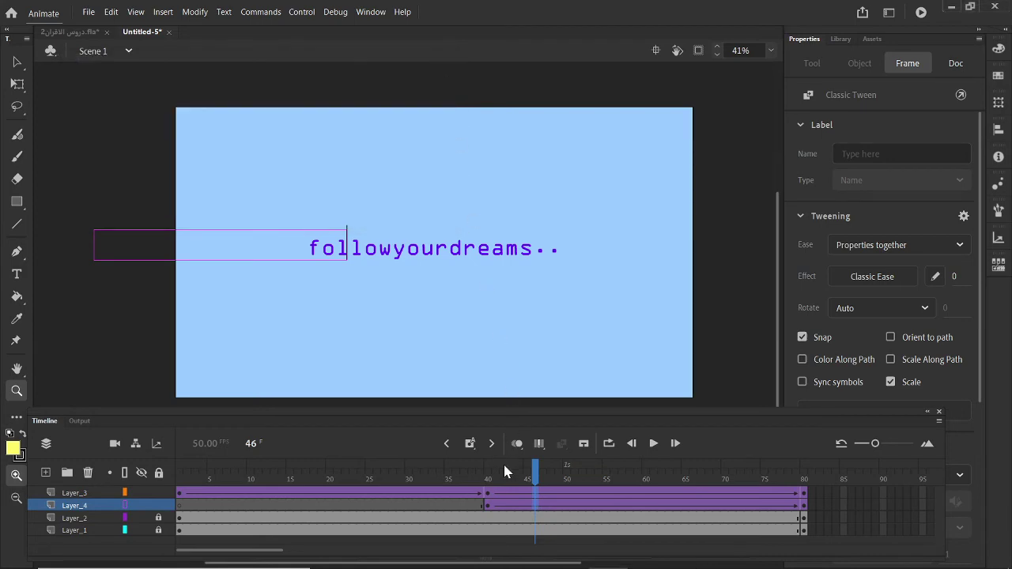
right_click(537, 491)
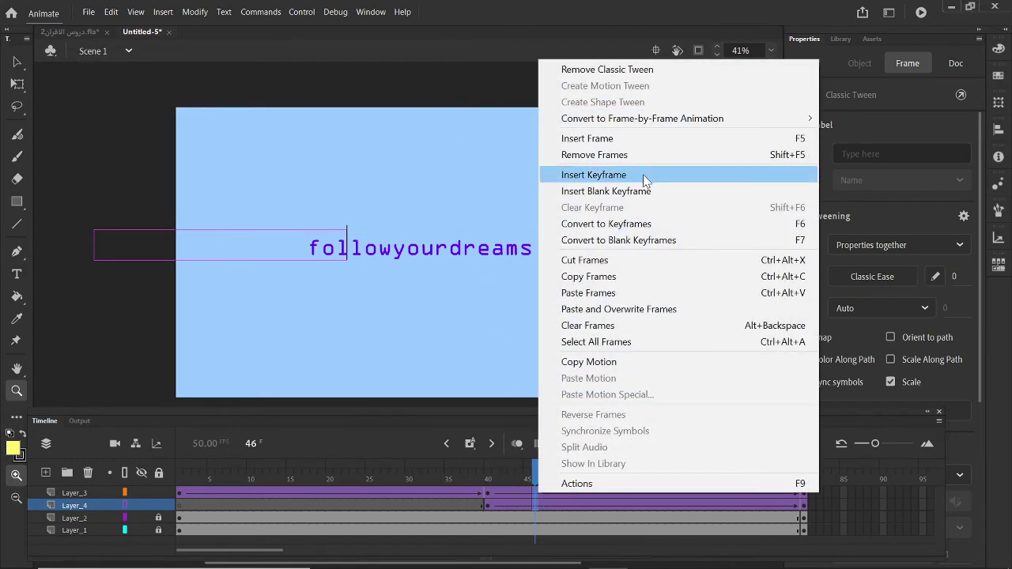
click(643, 175)
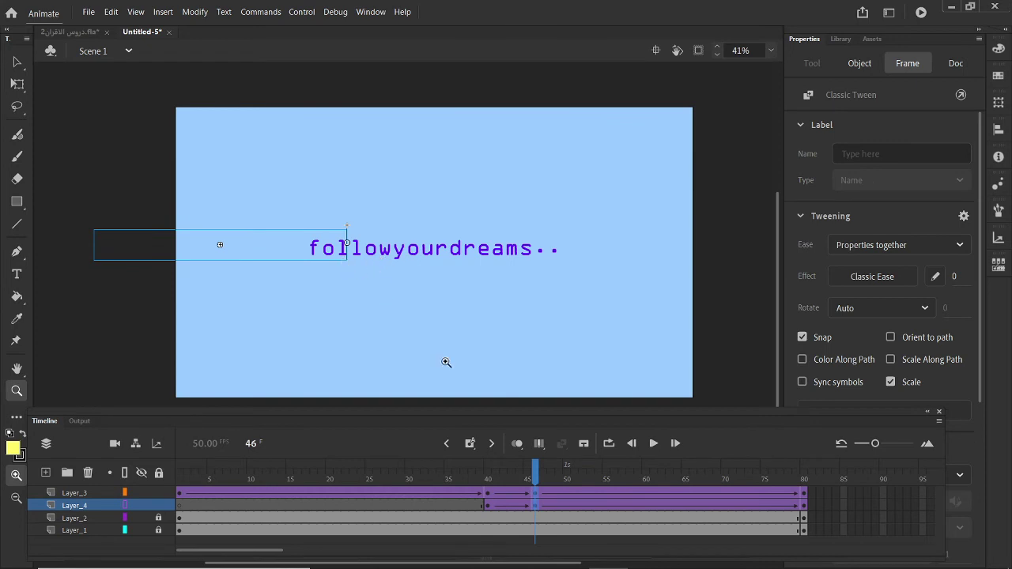
Copy the frame 46 keyframes of Layer_3 and Layer_4 and paste them at frame 56 on both layers.
right_click(533, 503)
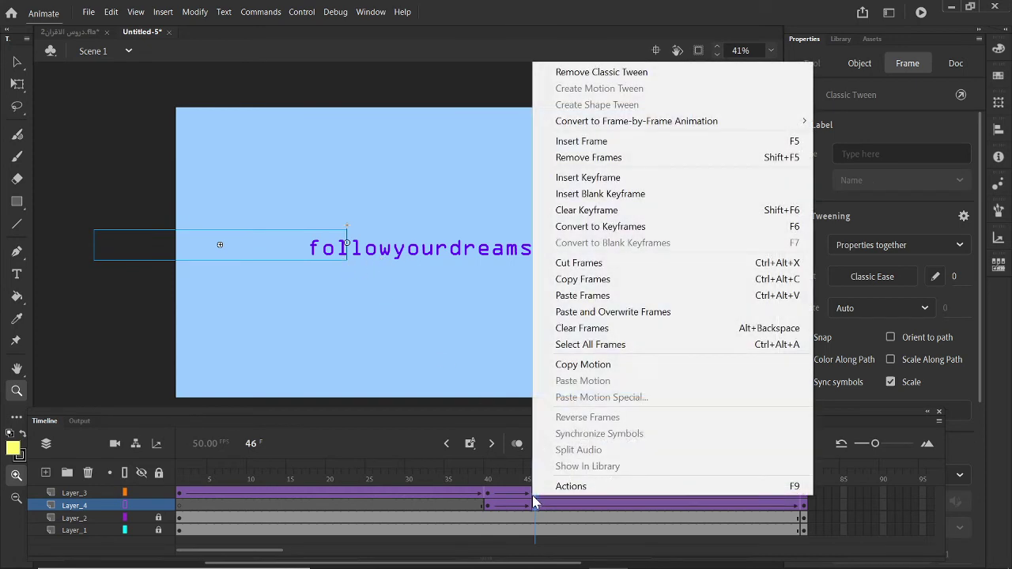
click(585, 279)
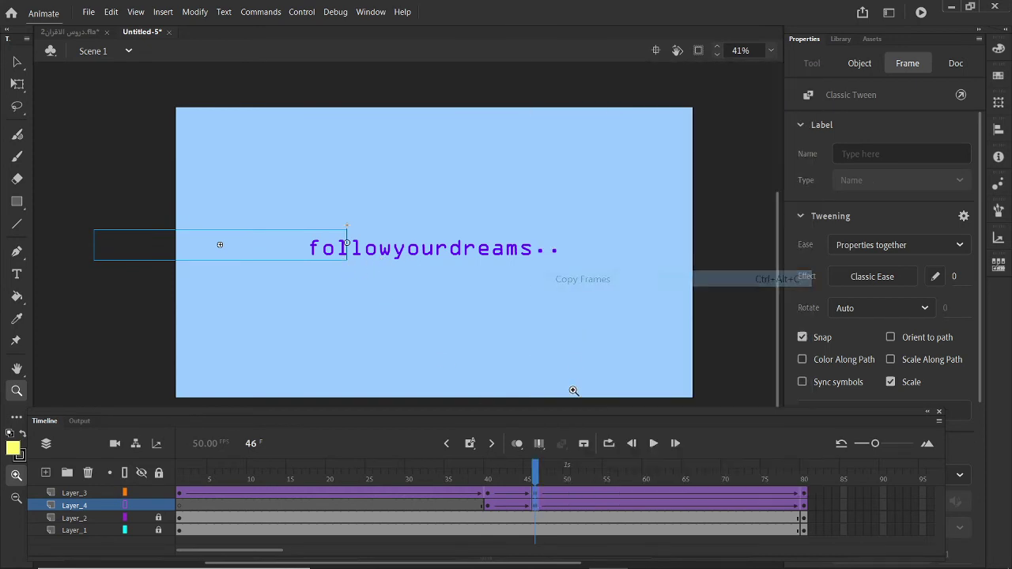
click(614, 492)
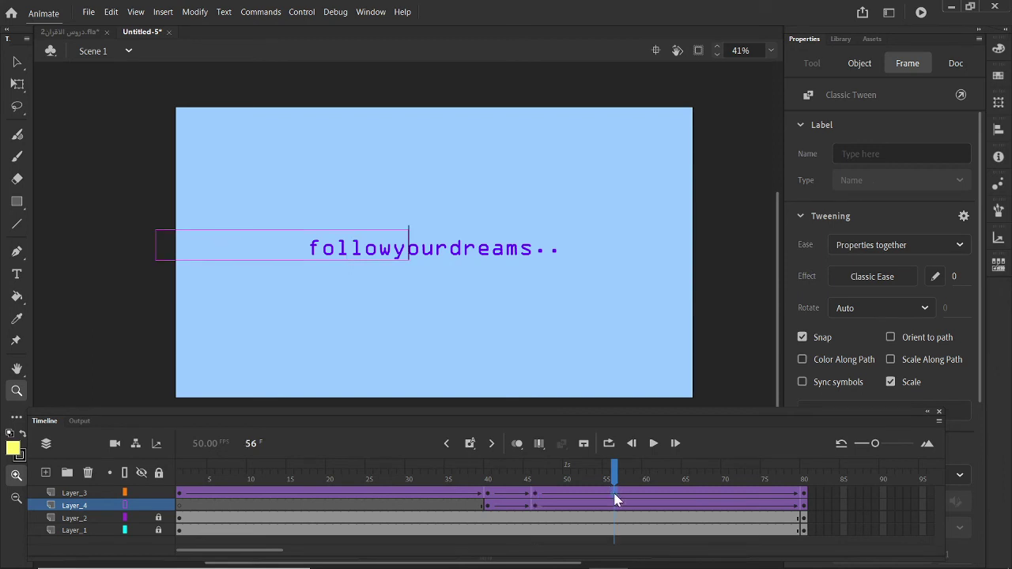
right_click(615, 507)
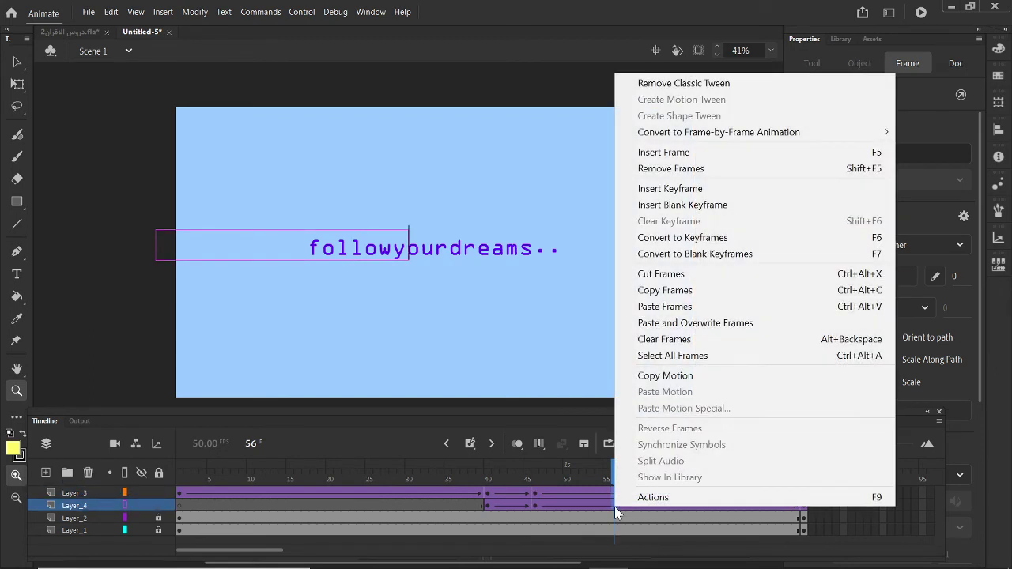
click(700, 307)
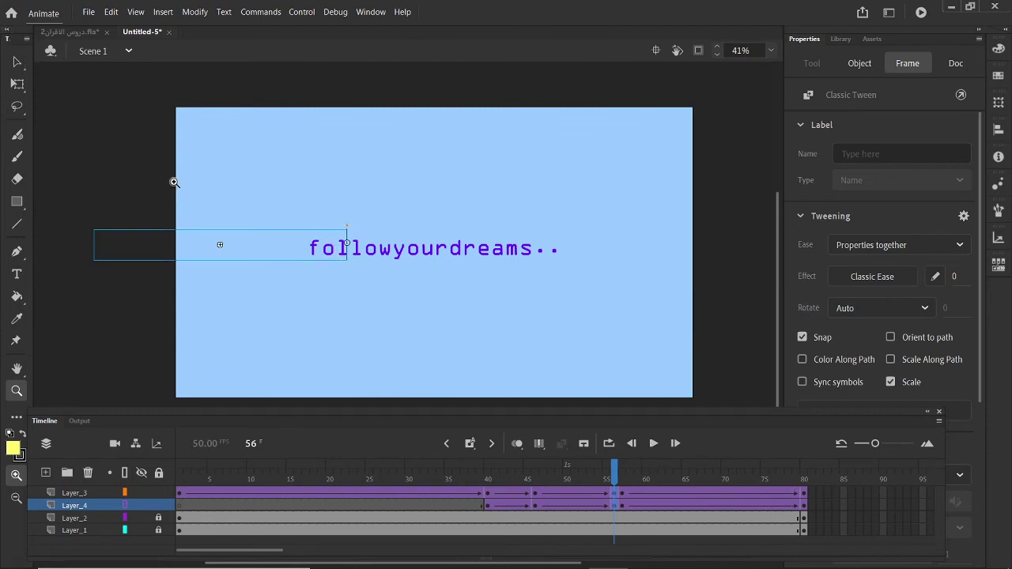
Nudge the pasted cursor and rectangle right to just after "foll", leaving a single pair of keyframes at frame 56.
key(Right)
key(Right)
key(Right)
key(Right)
key(Right)
key(Right)
key(Right)
key(Right)
key(Right)
key(Right)
key(Right)
key(Right)
key(Right)
key(Right)
key(Right)
key(Right)
key(Right)
key(Right)
key(Right)
key(Right)
key(Right)
key(Right)
key(Right)
key(Right)
key(Right)
key(Right)
key(Right)
key(Right)
key(Right)
key(Right)
key(Right)
key(Right)
key(Right)
key(Right)
key(Right)
key(Right)
key(Right)
key(Right)
key(Right)
key(Right)
key(Right)
key(Right)
key(Right)
key(Right)
key(Right)
key(Right)
key(Right)
key(Right)
key(Right)
key(Right)
click(617, 505)
click(622, 504)
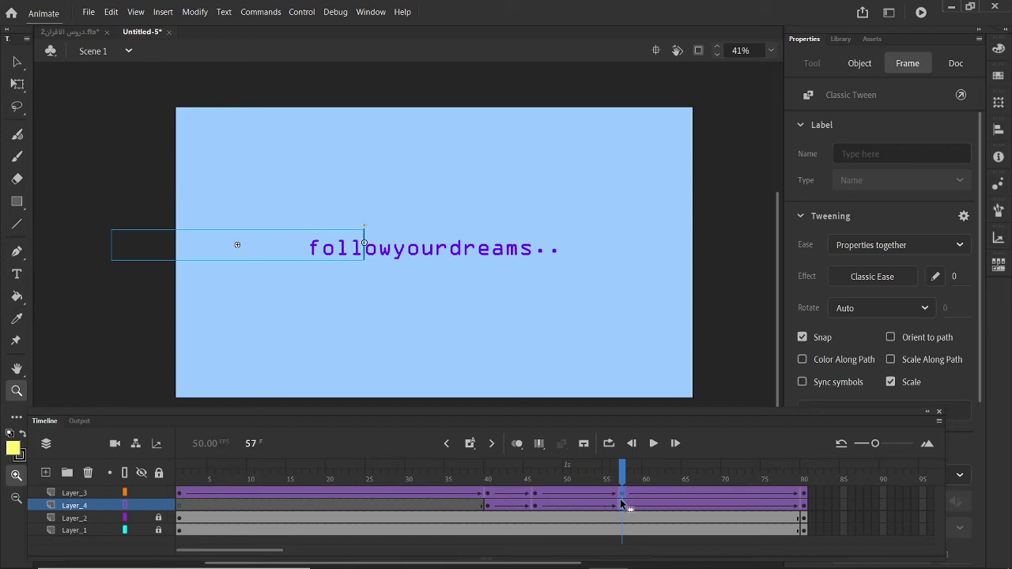
click(617, 504)
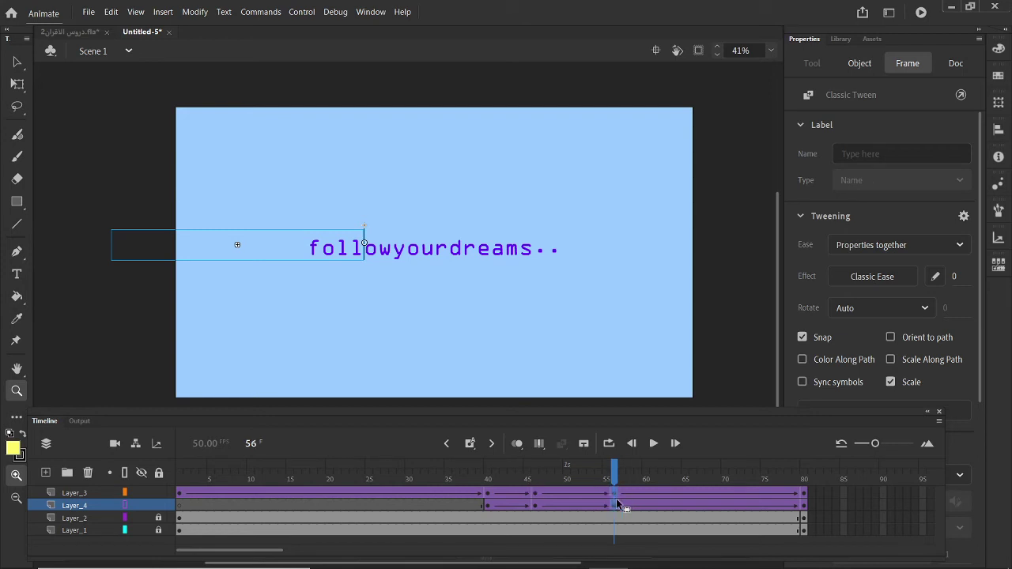
Insert keyframes at frame 61 on Layer_4 and Layer_3.
click(688, 500)
click(688, 495)
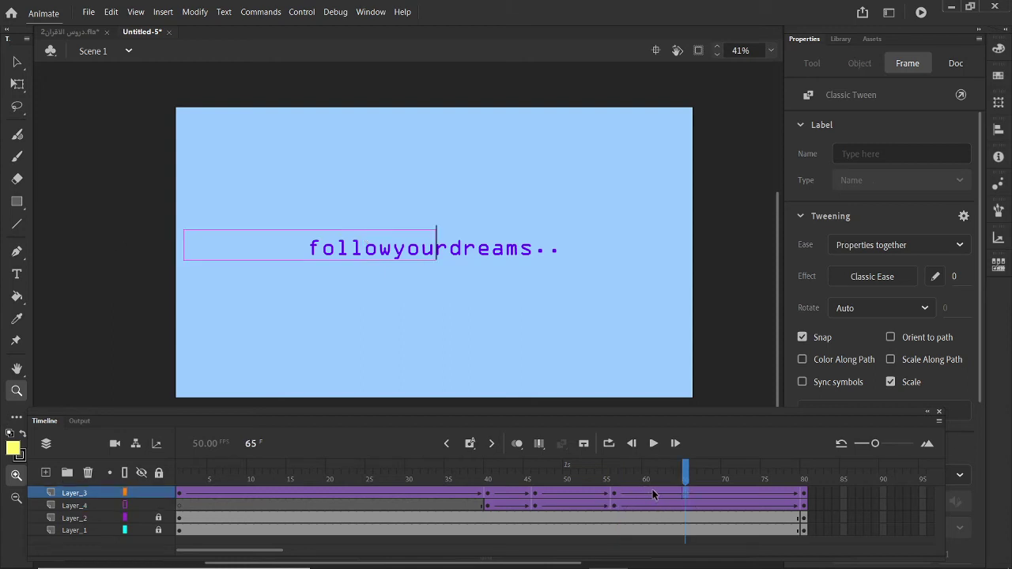
click(653, 494)
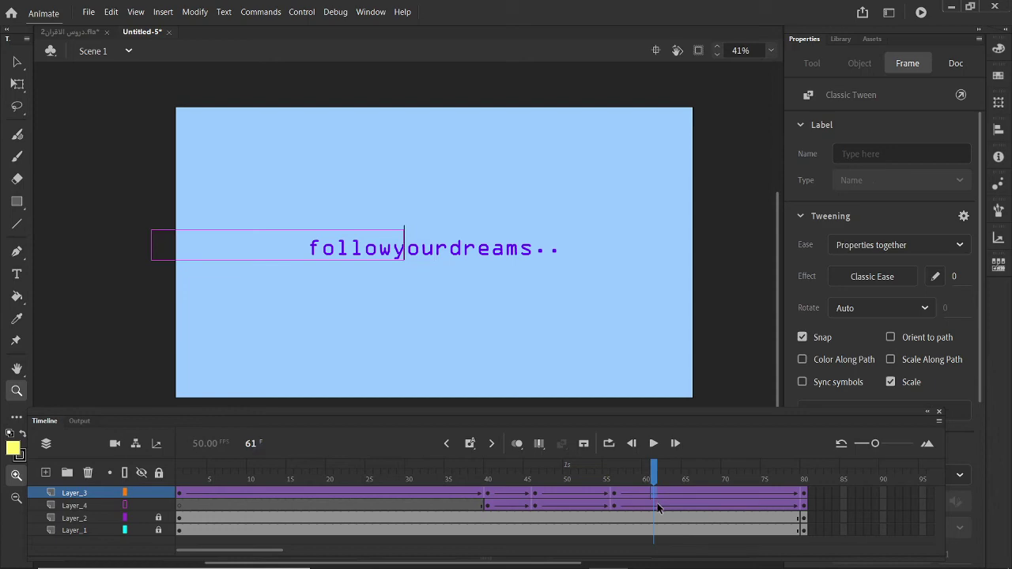
click(657, 505)
right_click(657, 504)
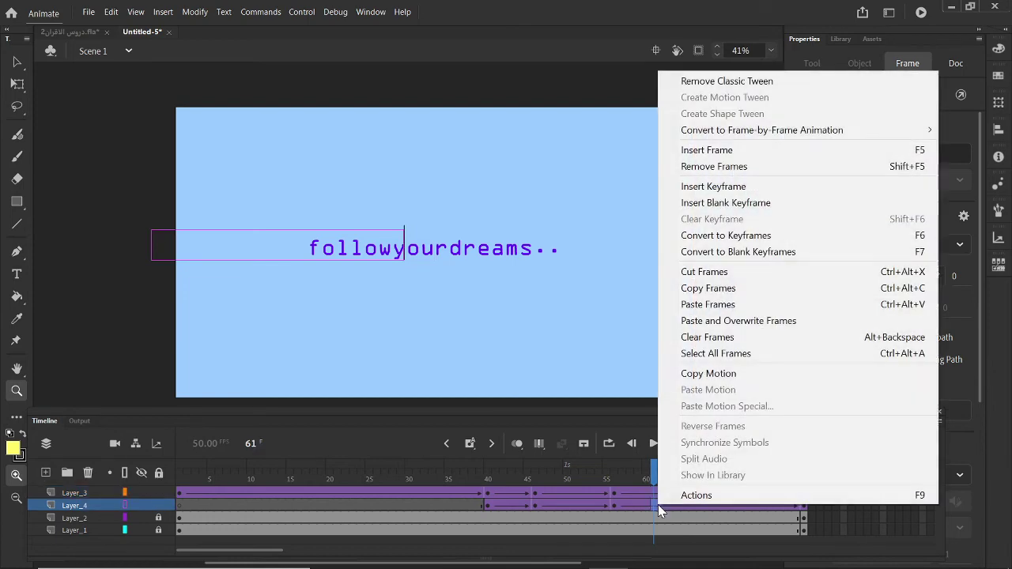
click(721, 187)
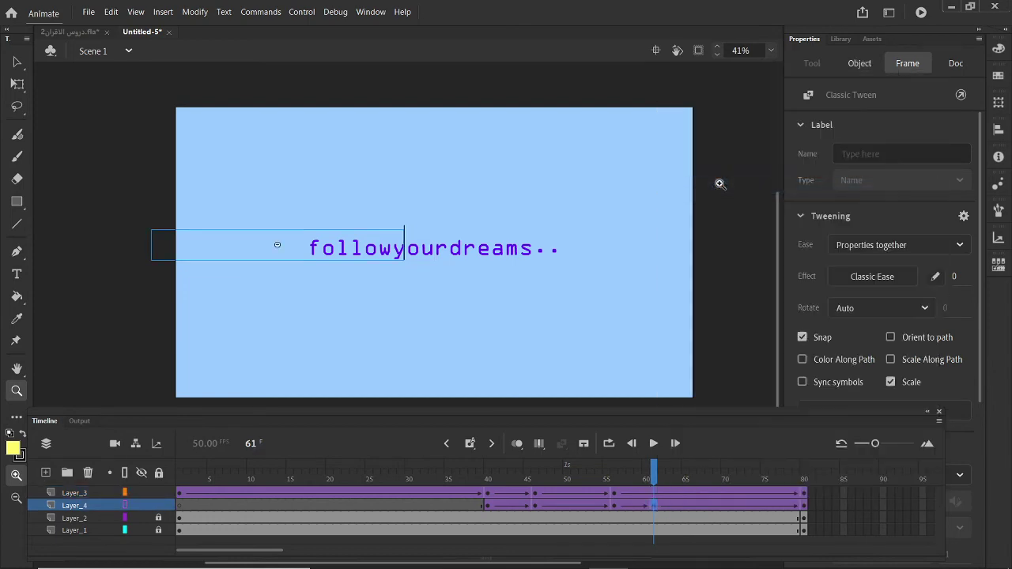
right_click(652, 496)
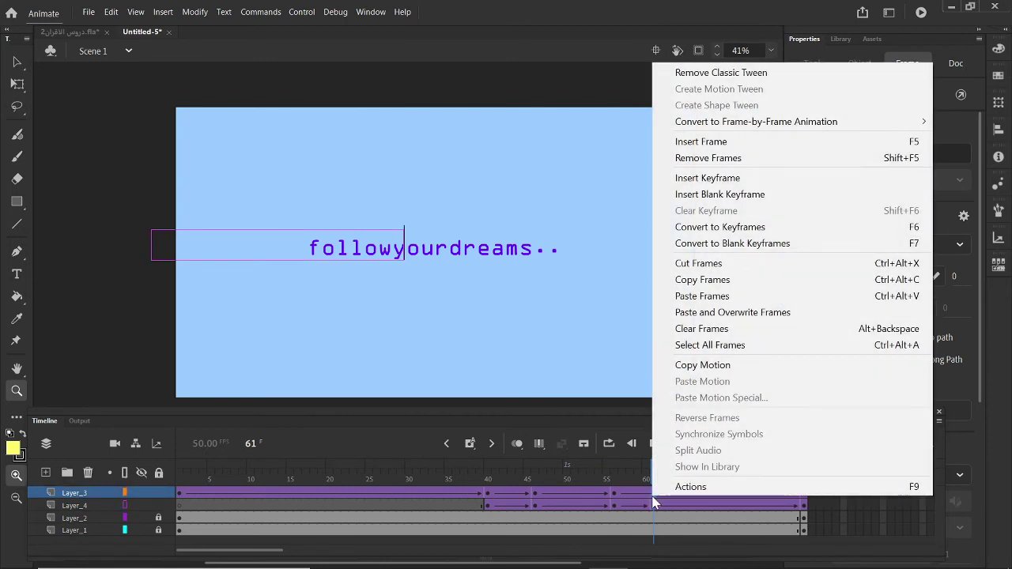
click(717, 181)
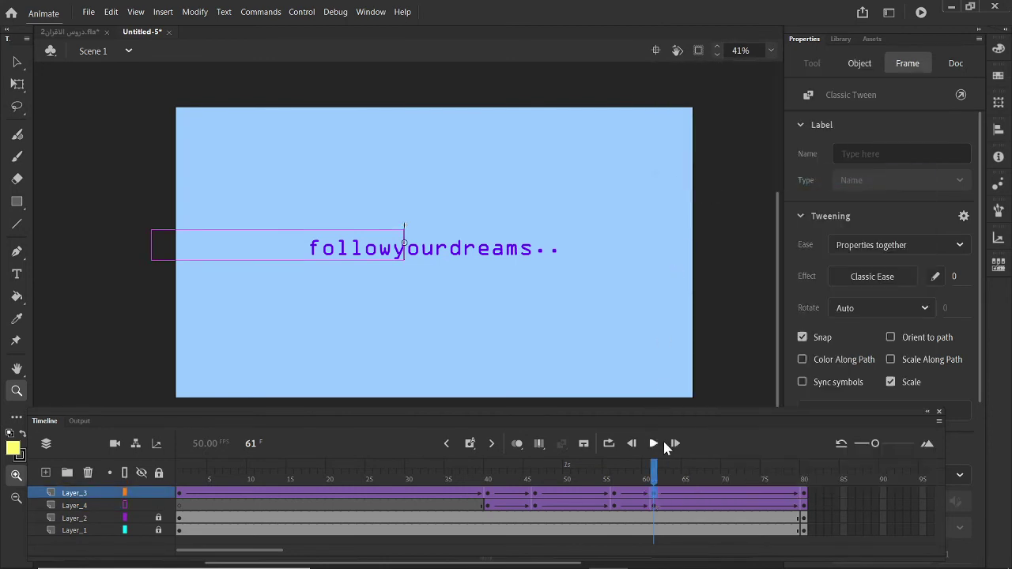
right_click(654, 506)
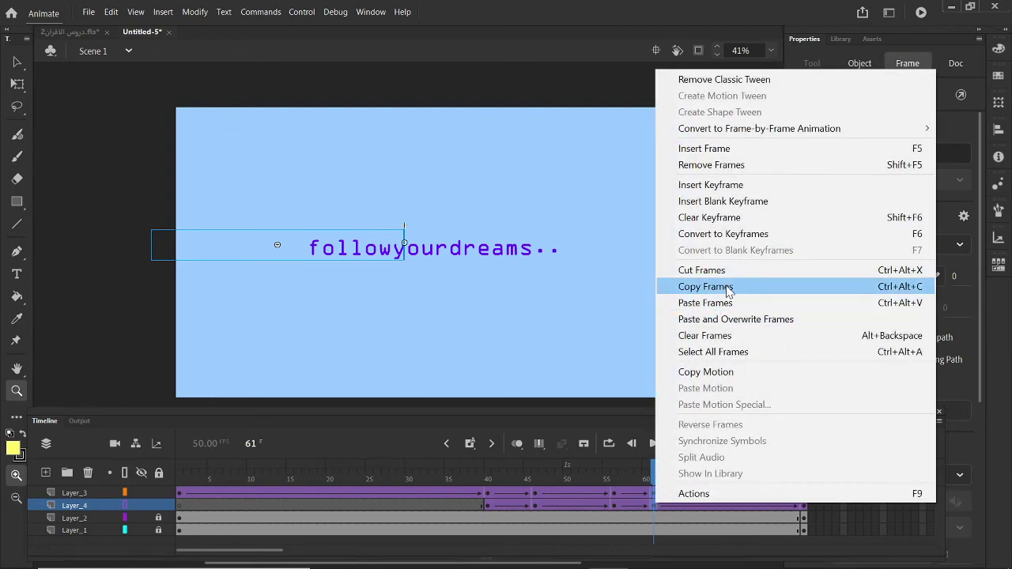
click(728, 291)
click(693, 498)
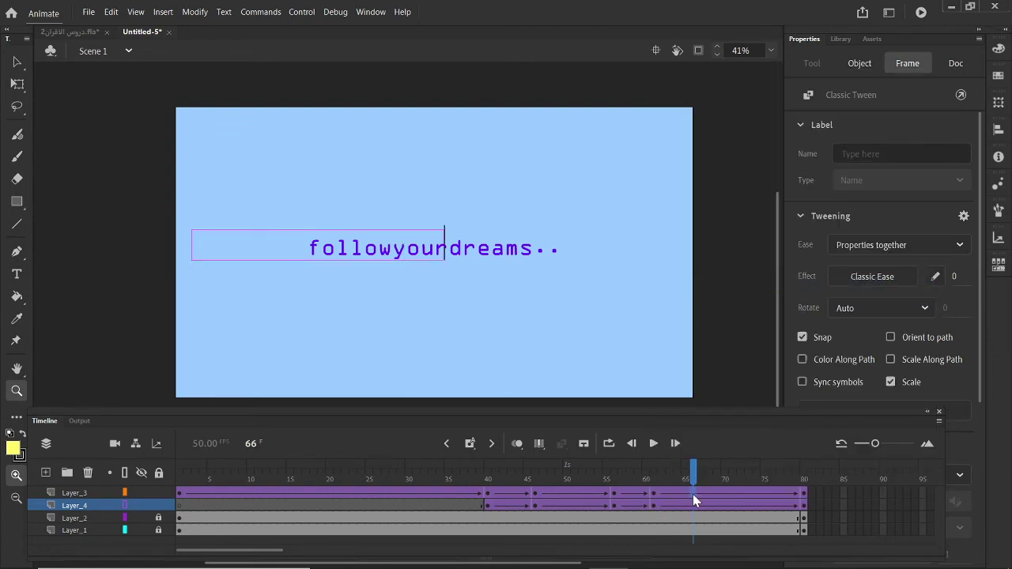
right_click(693, 506)
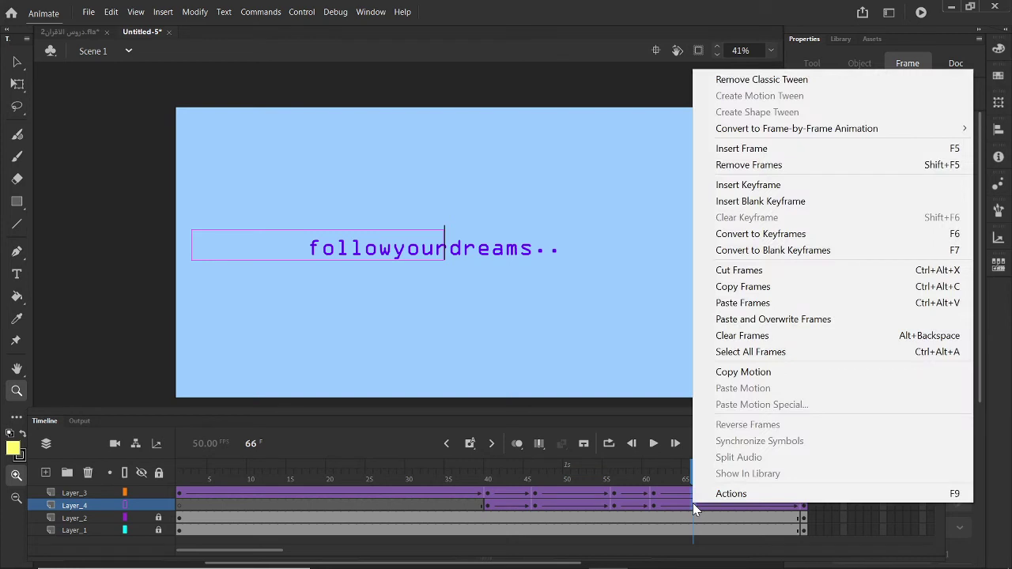
Nudge the cursor and rectangle slightly to the right at frame 61, up to the end of the letter y.
click(654, 492)
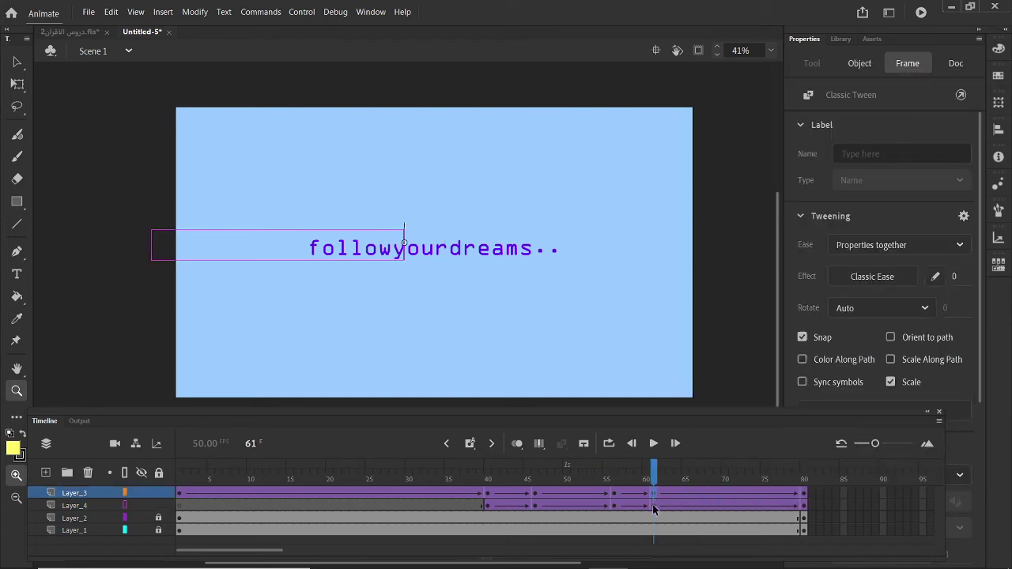
click(654, 507)
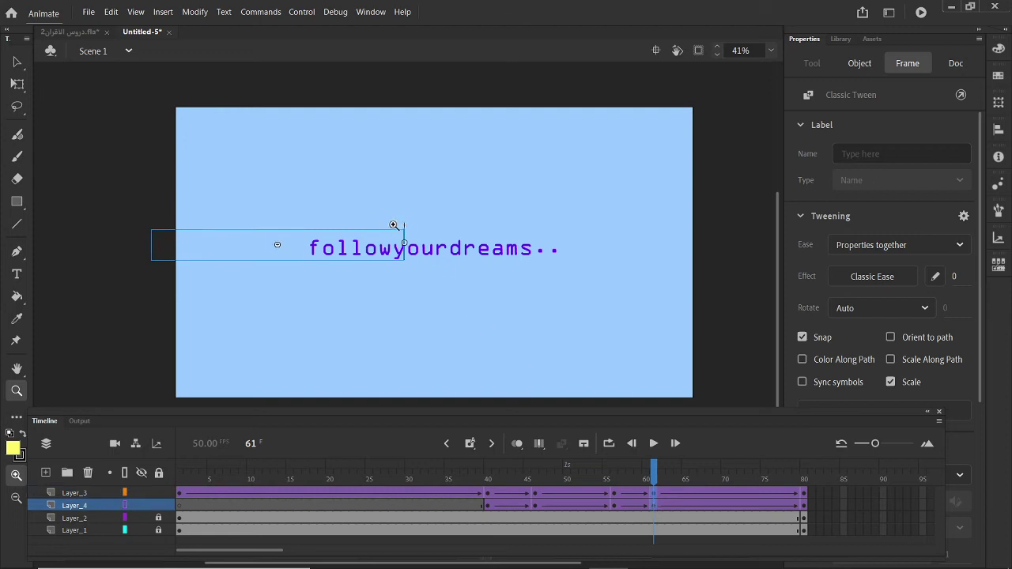
key(Right)
key(Right)
key(Right)
key(Right)
key(Right)
key(Right)
key(Right)
key(Right)
Copy the frame 61 keyframes of Layer_3 and Layer_4, paste them at frame 66, and keep only the pair at frame 67.
click(691, 491)
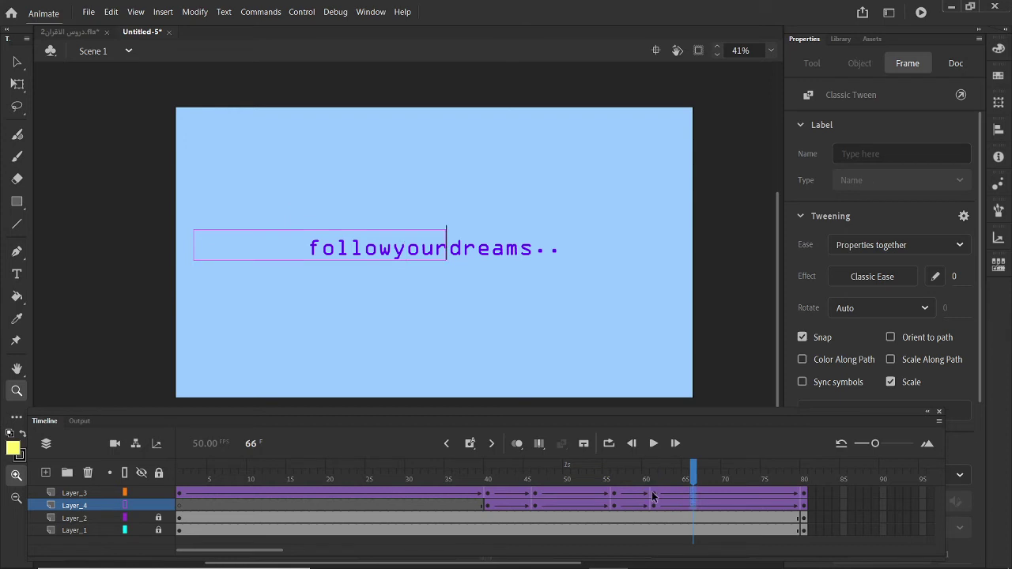
click(653, 496)
right_click(652, 502)
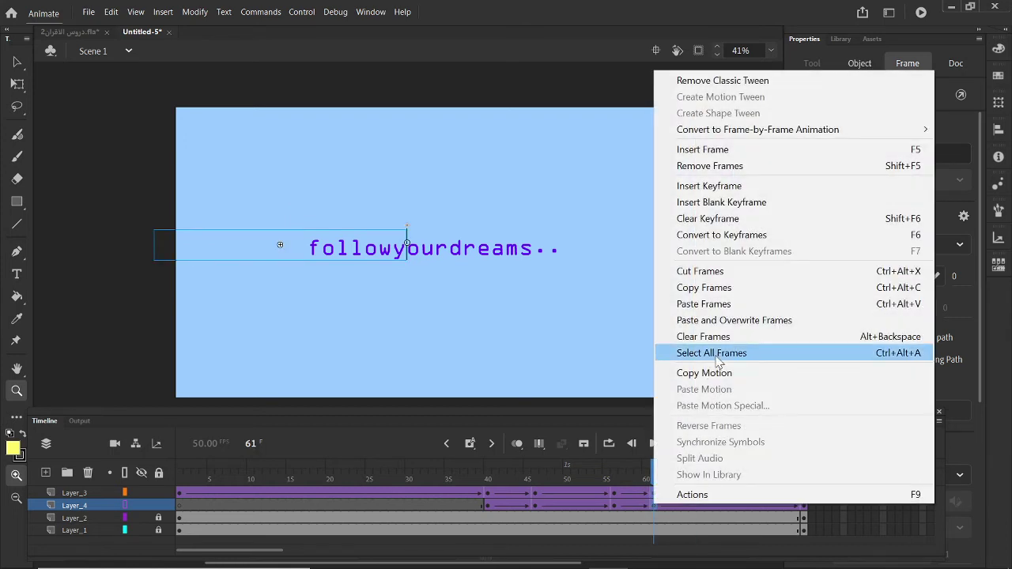
click(704, 288)
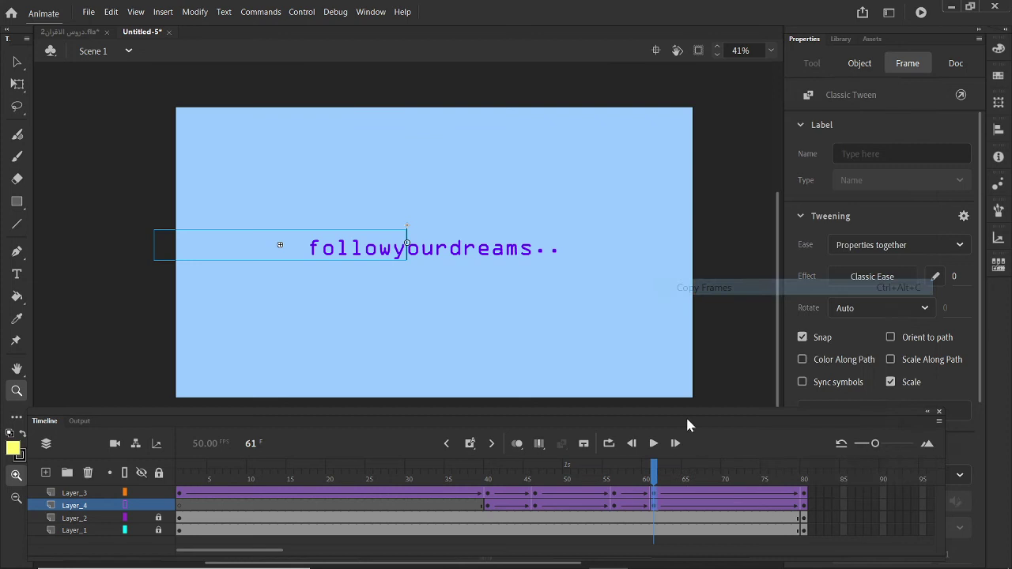
click(694, 496)
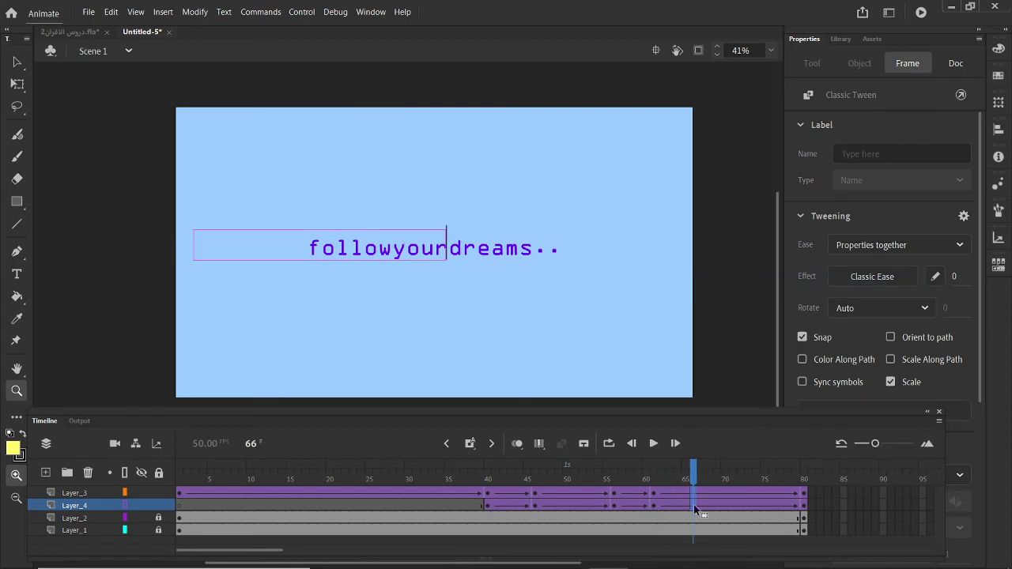
right_click(693, 495)
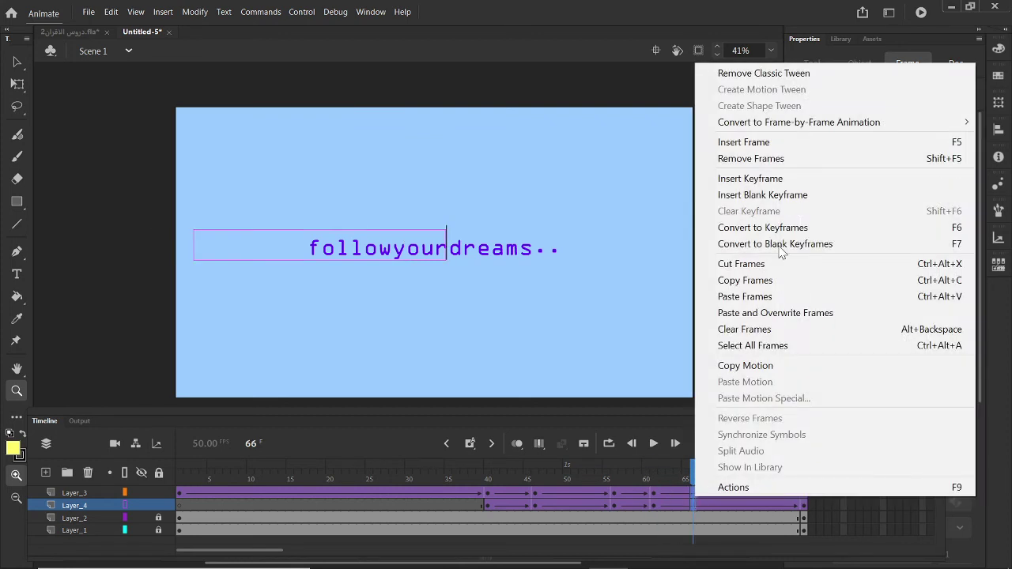
click(776, 295)
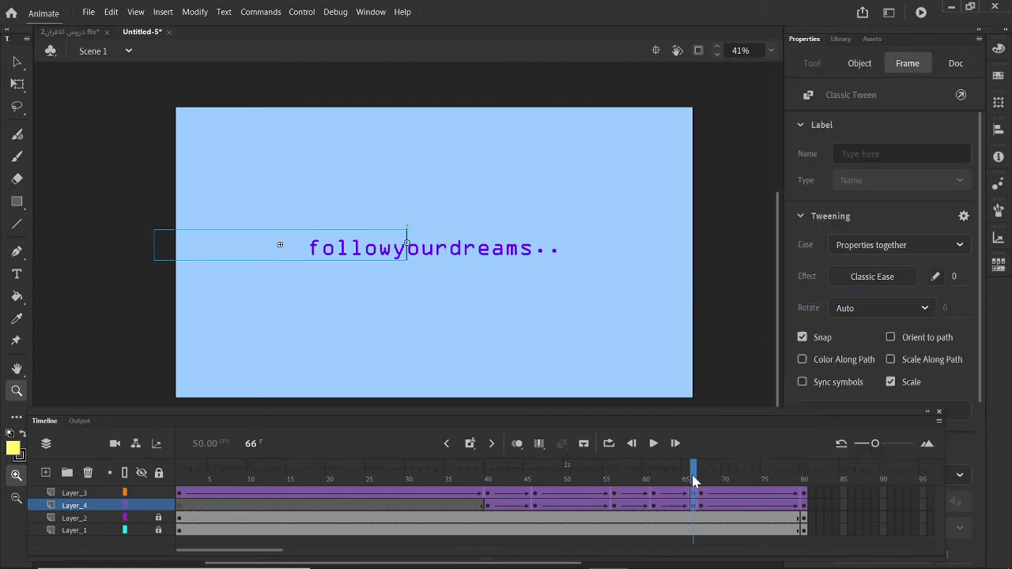
click(699, 494)
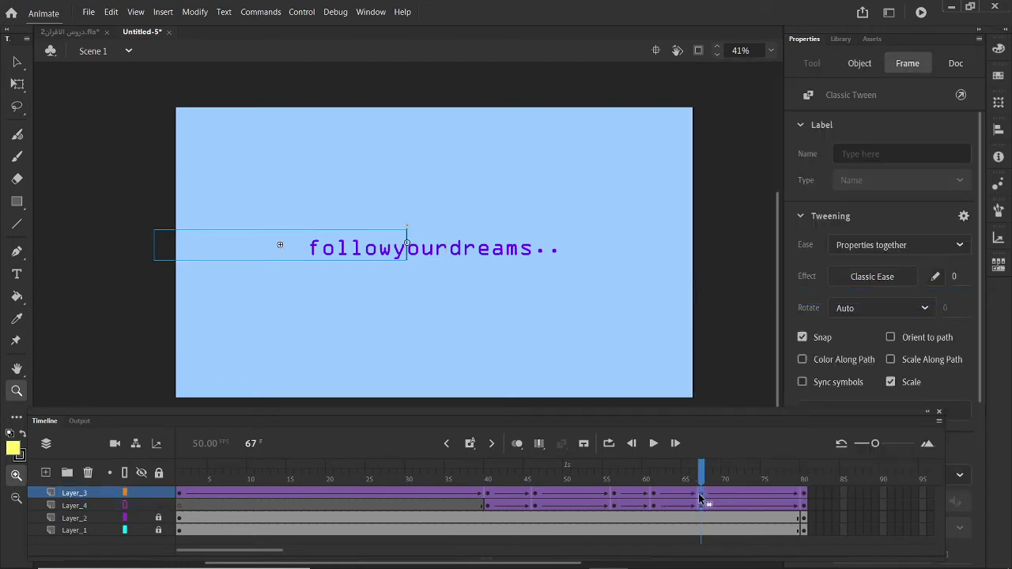
Insert keyframes at frame 72 on Layer_3 and Layer_4.
drag(702, 474, 742, 480)
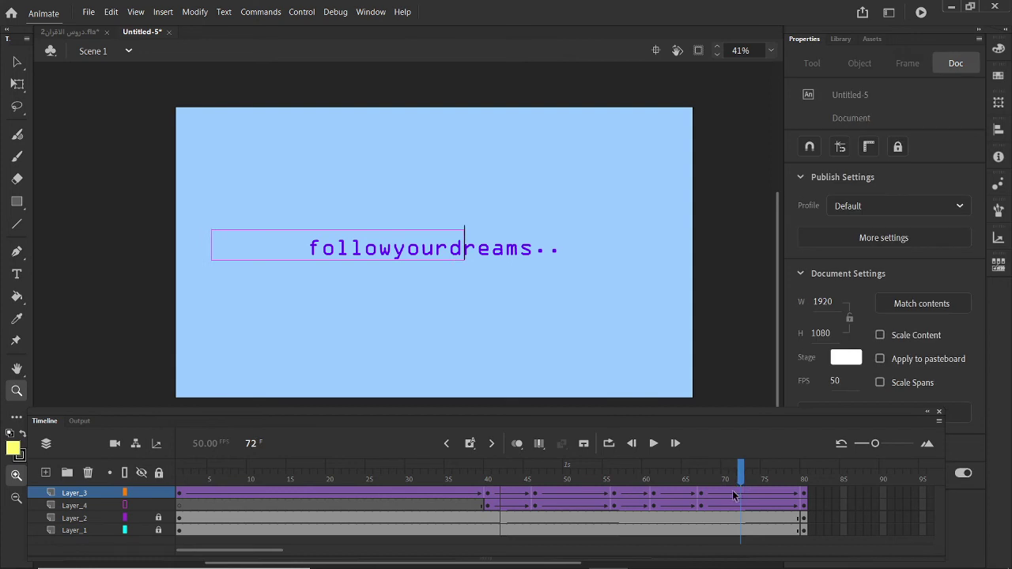
click(738, 500)
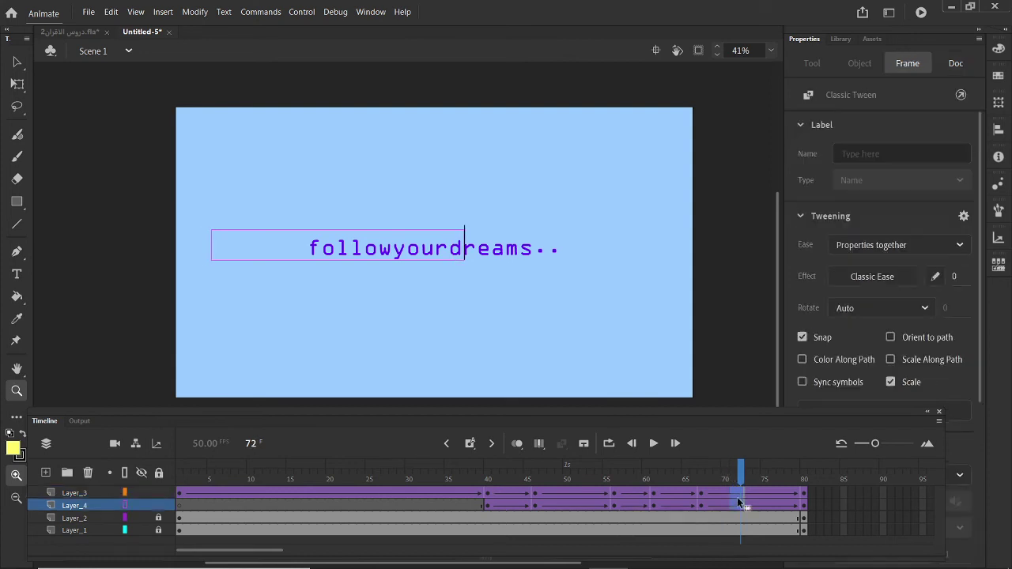
click(741, 484)
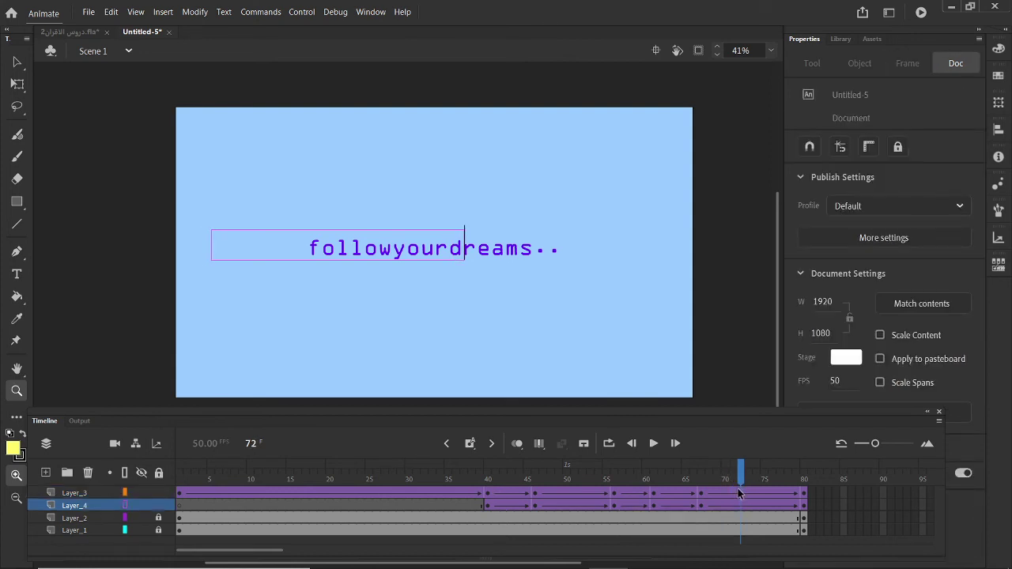
click(741, 505)
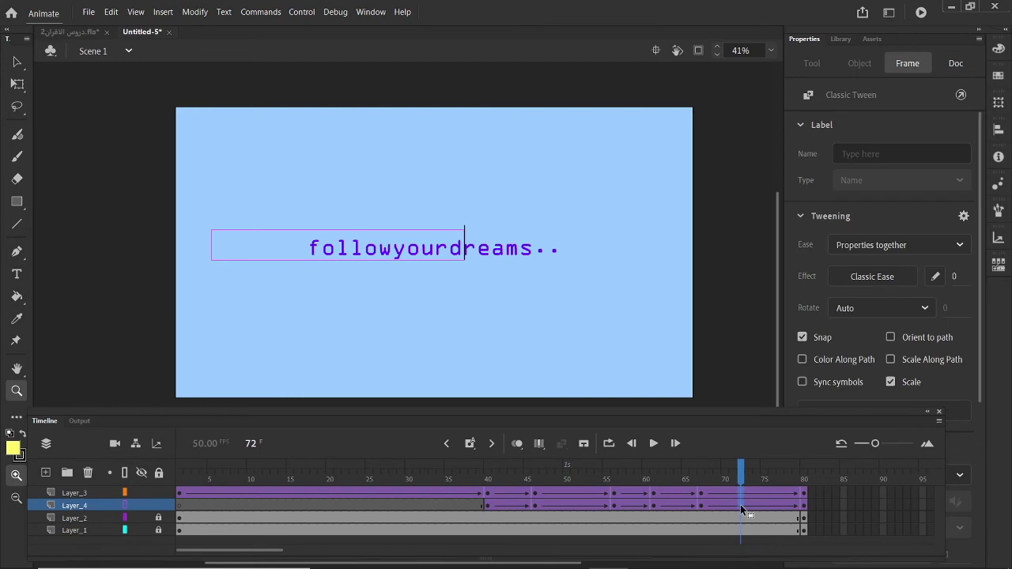
right_click(741, 505)
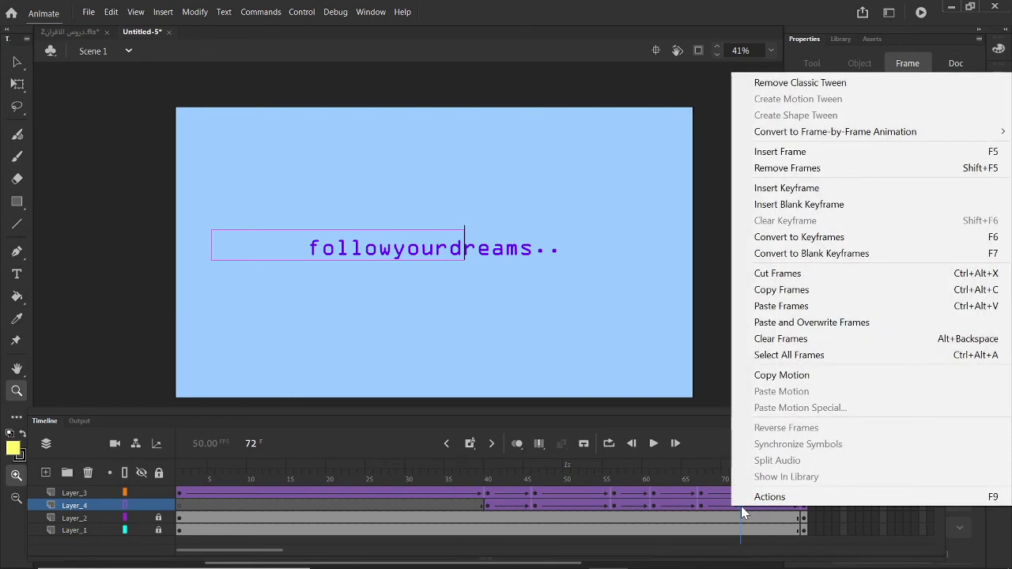
click(840, 190)
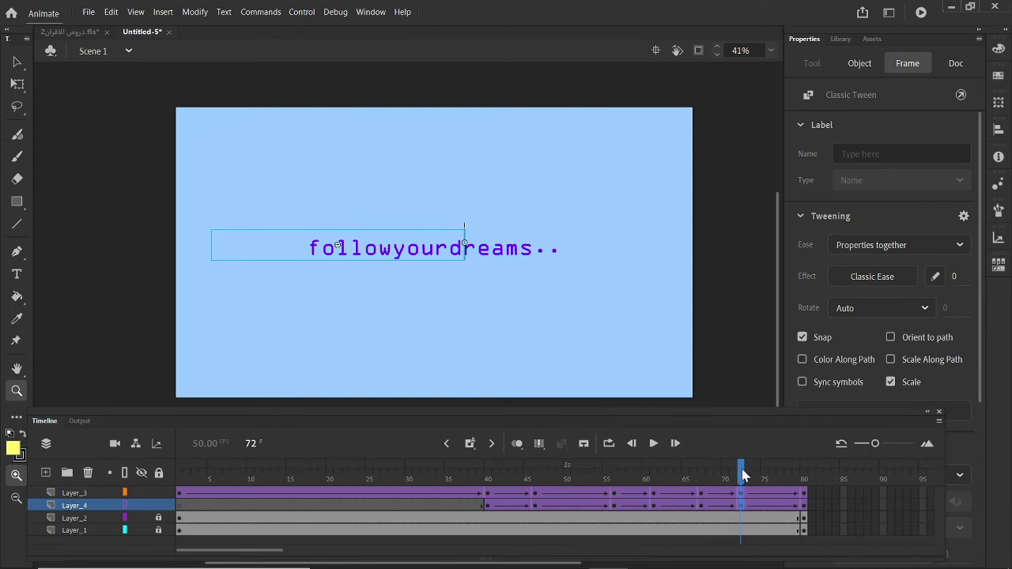
Nudge the cursor and rectangle slightly to the left at frame 72.
key(Left)
key(Left)
key(Left)
key(Left)
key(Left)
Paste the copied cursor and rectangle frames at frame 77 on Layer_3 and Layer_4, keeping only one pair of keyframes there.
click(779, 491)
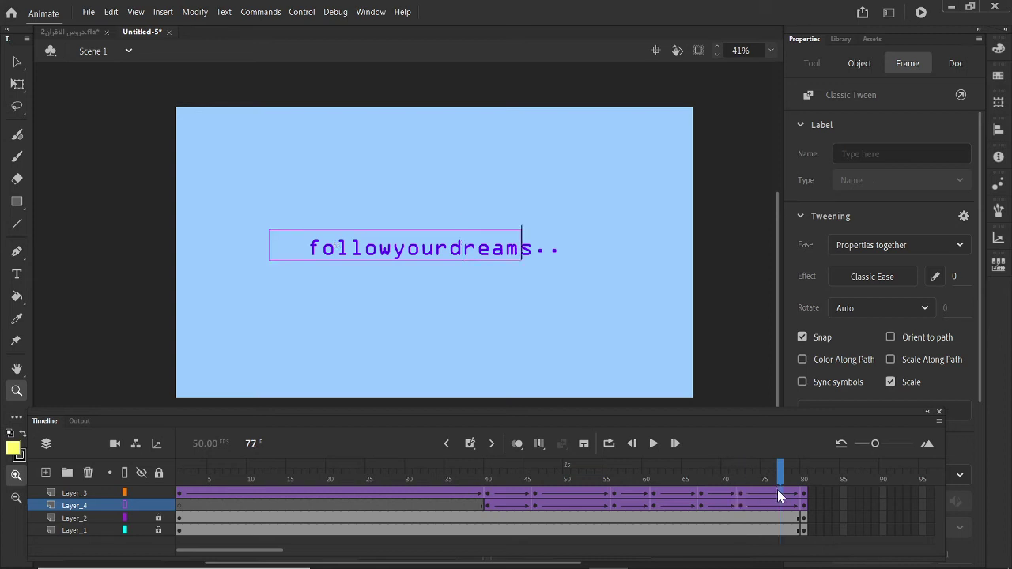
right_click(781, 503)
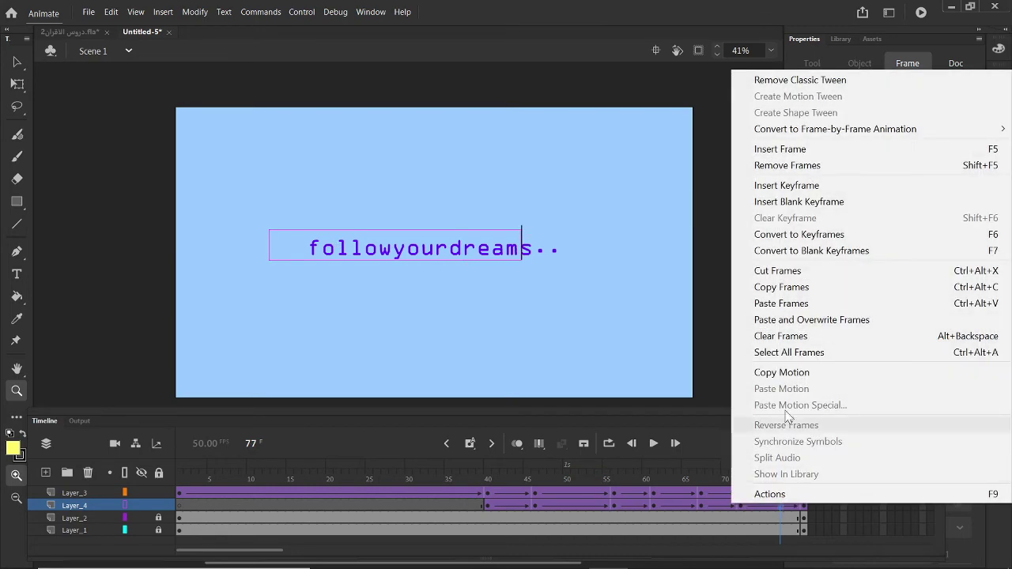
click(794, 303)
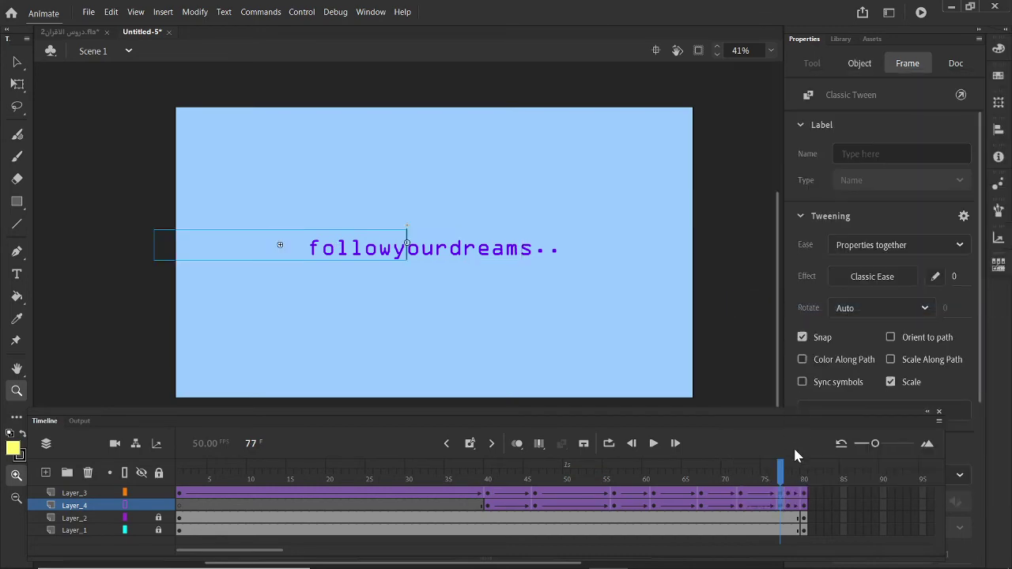
click(788, 494)
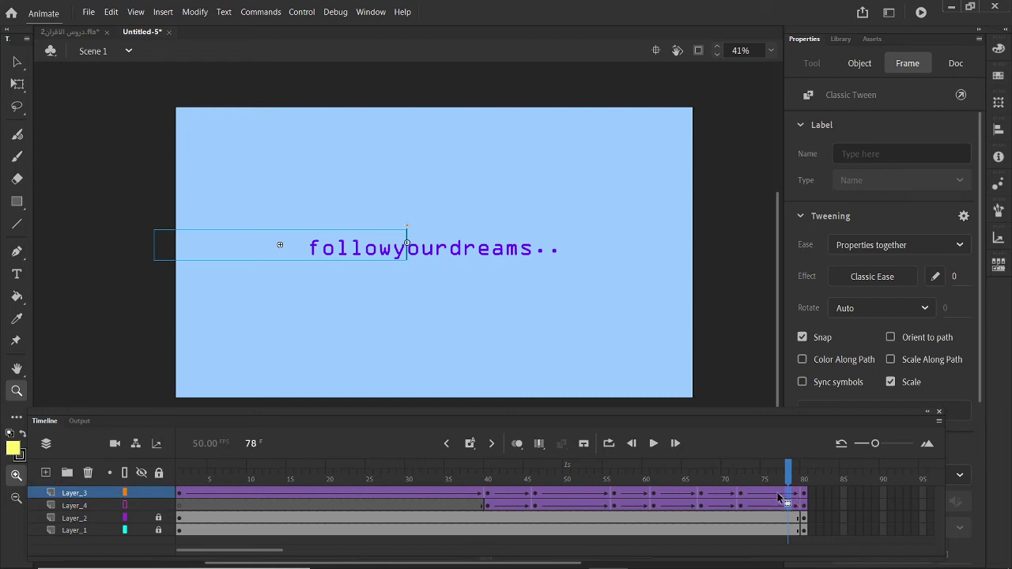
click(781, 498)
drag(781, 471, 778, 492)
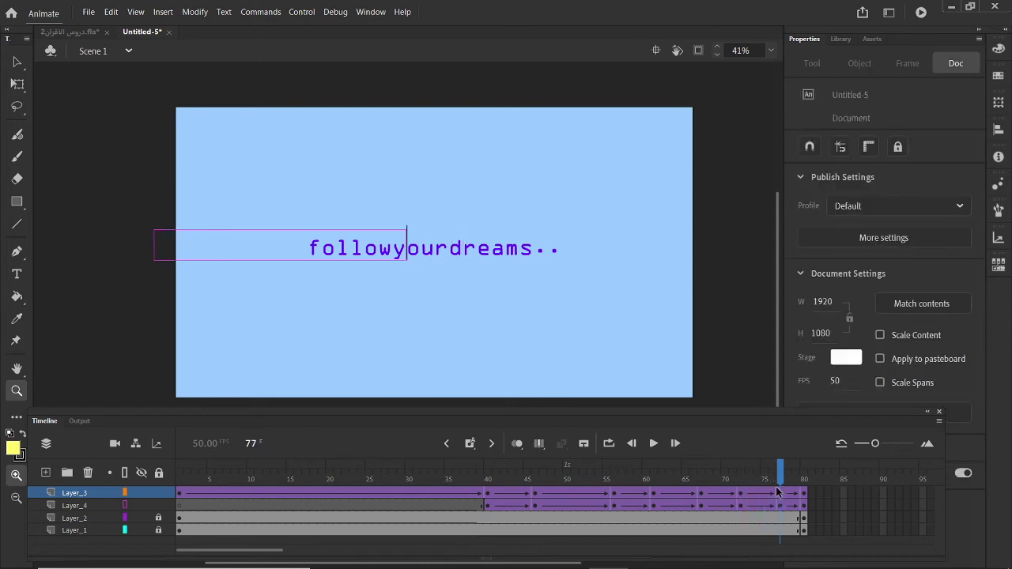
Nudge the pasted cursor and rectangle at frame 77 to the right, to just after "followyourdrea".
click(781, 493)
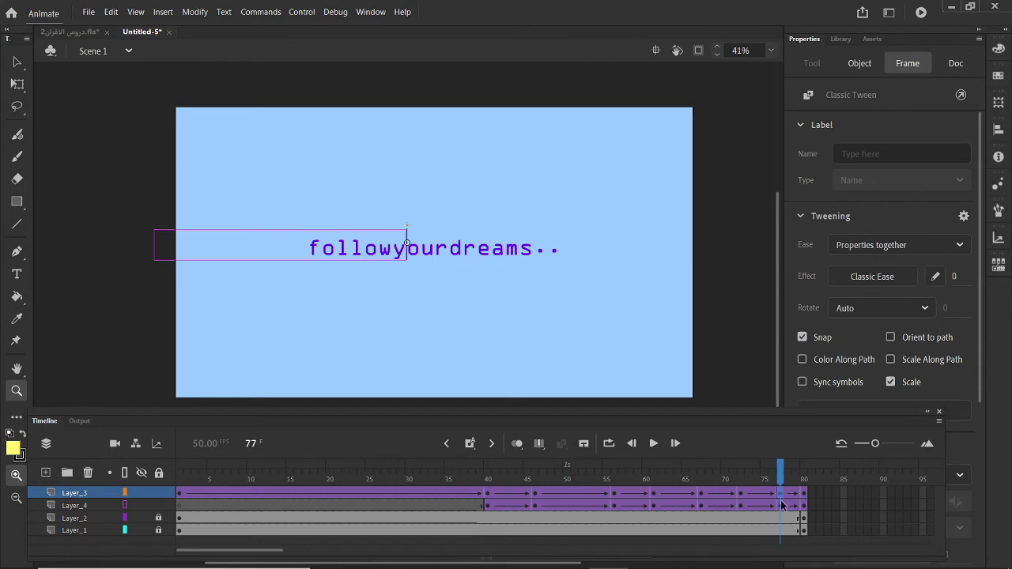
click(781, 504)
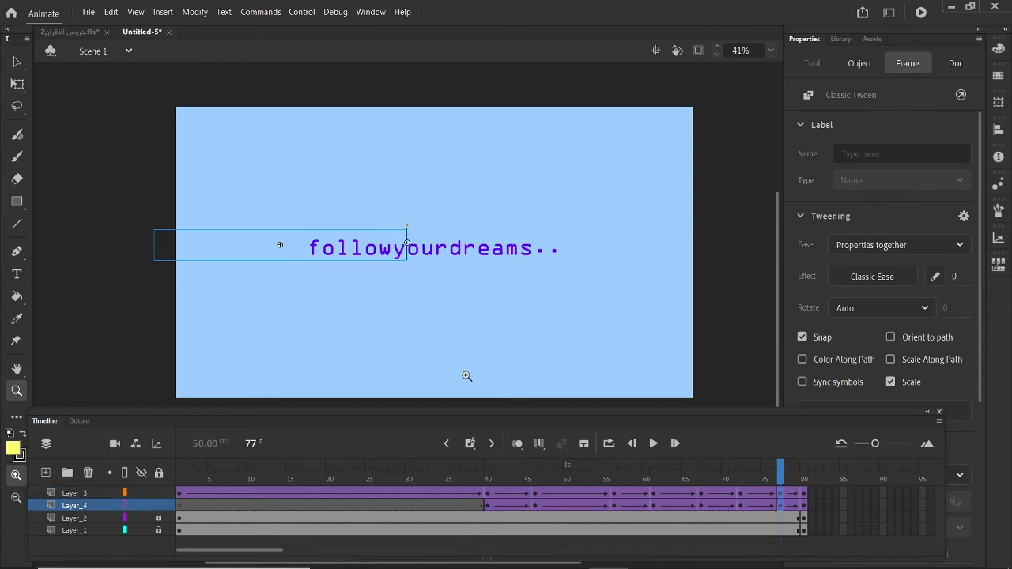
key(Right)
key(Right)
key(Right)
key(Right)
key(Right)
key(Right)
key(Right)
key(Right)
key(Right)
key(Right)
key(Right)
key(Right)
key(Right)
key(Right)
key(Right)
key(Right)
key(Right)
key(Right)
key(Right)
key(Right)
key(Right)
key(Right)
key(Right)
key(Right)
key(Right)
key(Right)
key(Right)
key(Right)
key(Right)
key(Right)
key(Right)
key(Right)
key(Right)
key(Right)
key(Right)
key(Right)
key(Right)
key(Right)
key(Right)
key(Right)
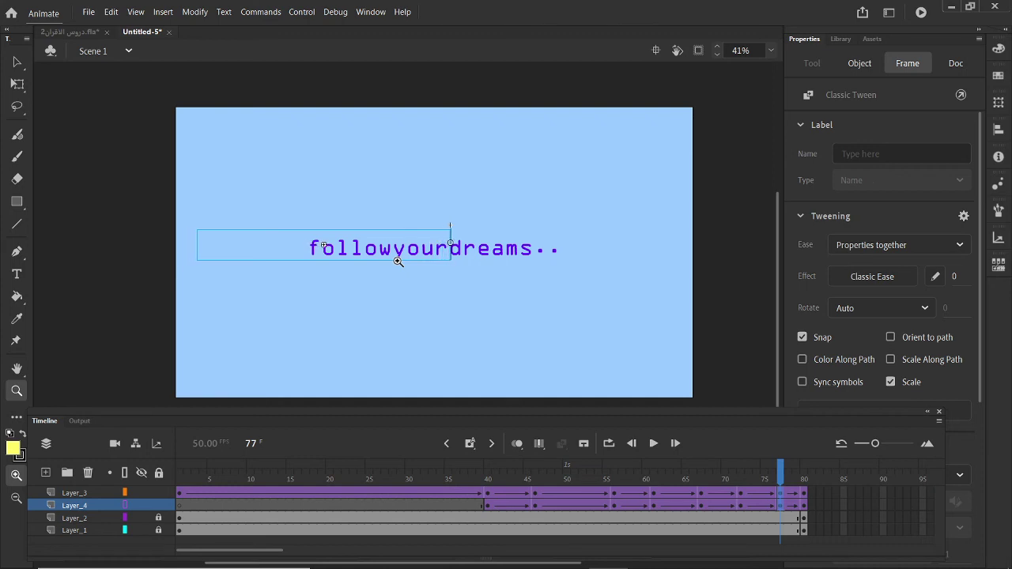
key(Right)
key(Right)
key(Right)
key(Right)
key(Right)
key(Right)
key(Right)
key(Right)
key(Right)
key(Right)
key(Right)
key(Right)
key(Right)
key(Right)
key(Right)
key(Right)
key(Right)
key(Right)
key(Right)
key(Right)
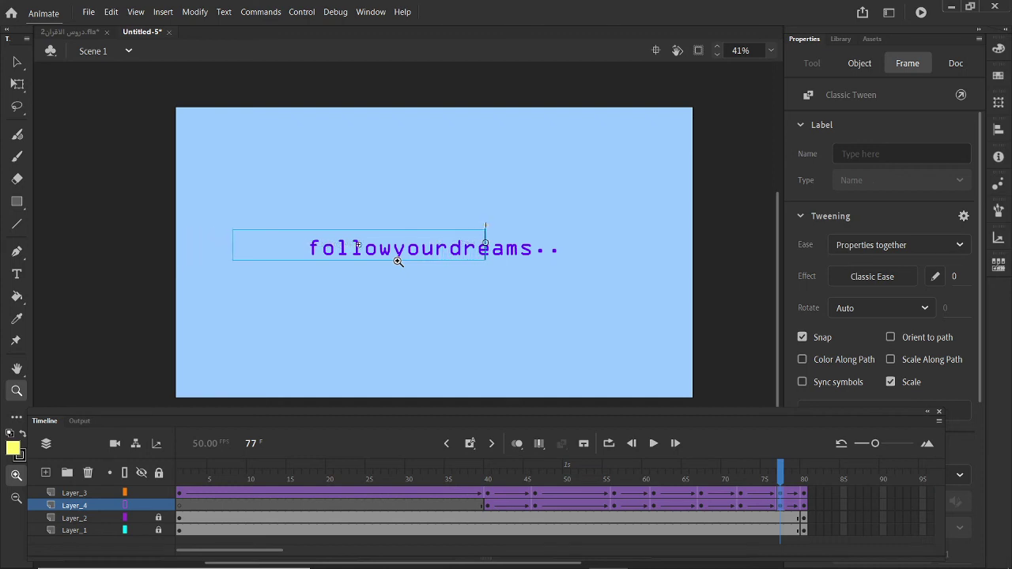
key(Right)
key(Right)
key(Right)
key(Right)
key(Right)
key(Left)
key(Left)
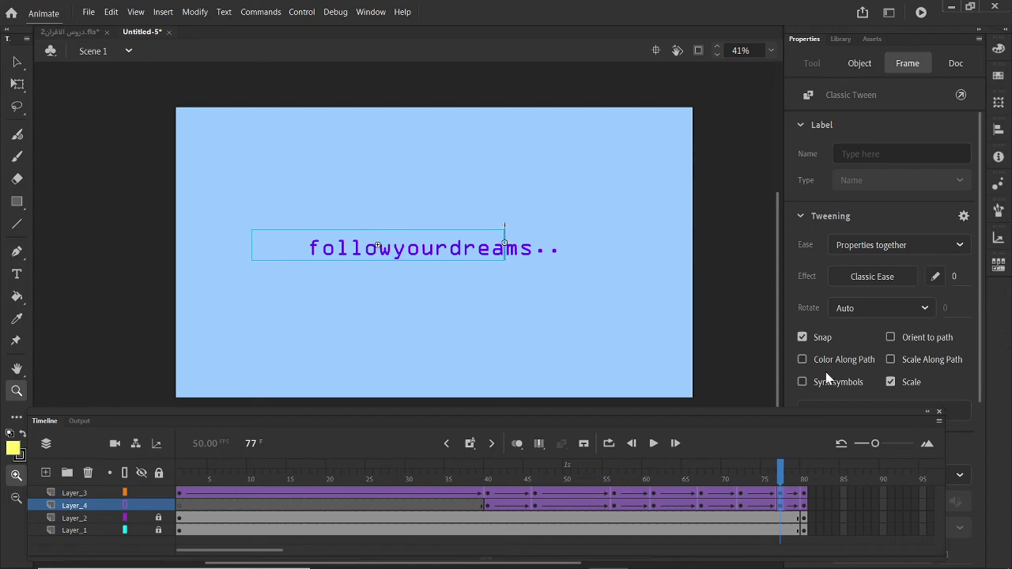
Extend Layer_3 and Layer_4 to frame 115 by inserting frames after frame 80.
drag(780, 475, 464, 439)
click(820, 492)
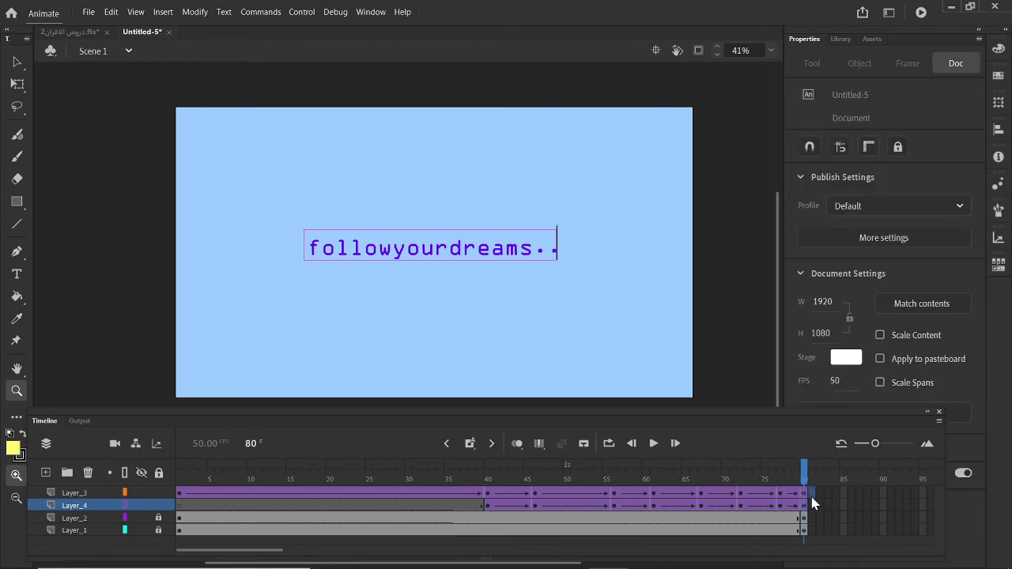
drag(818, 505, 771, 505)
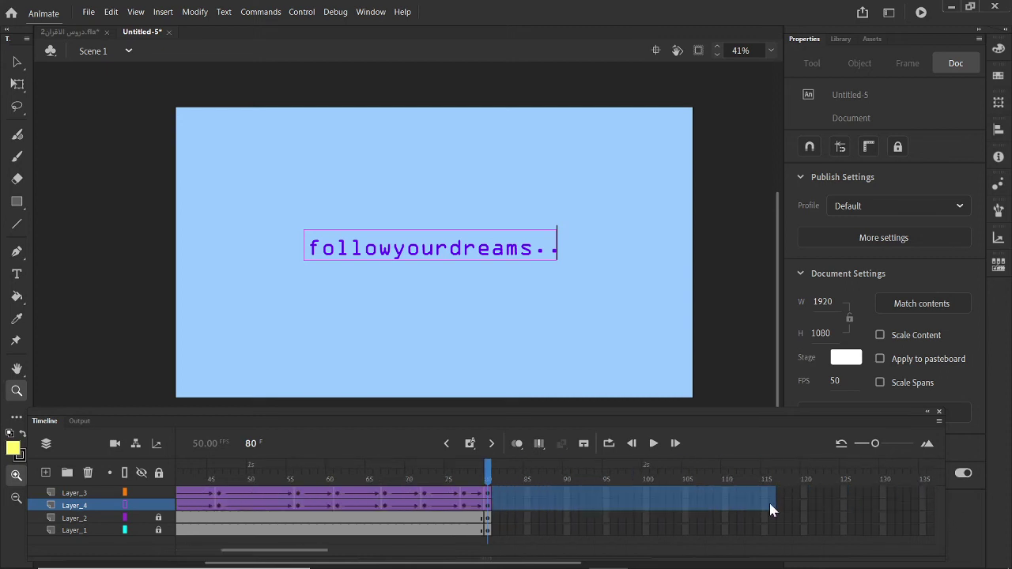
drag(841, 506, 606, 512)
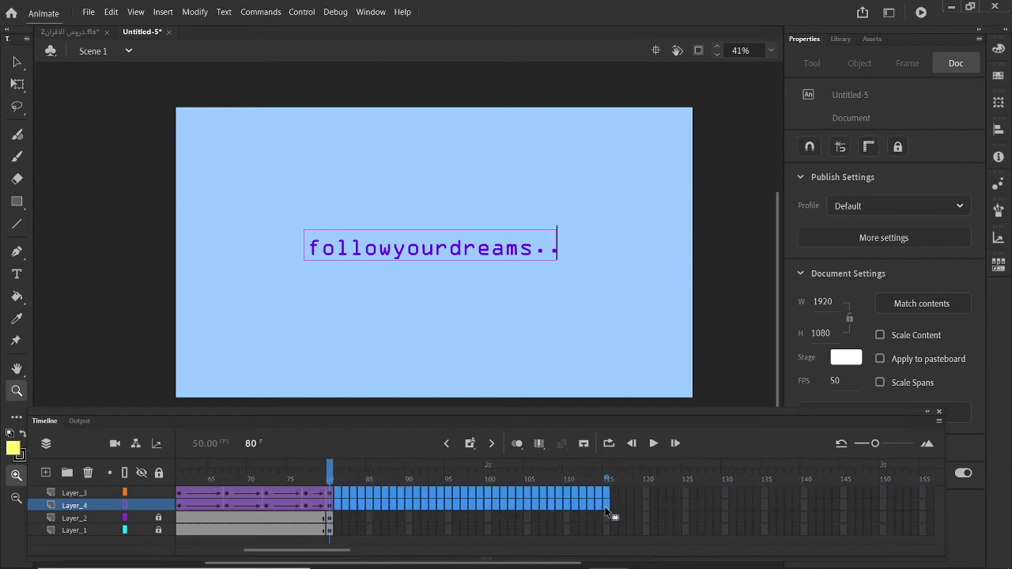
right_click(607, 512)
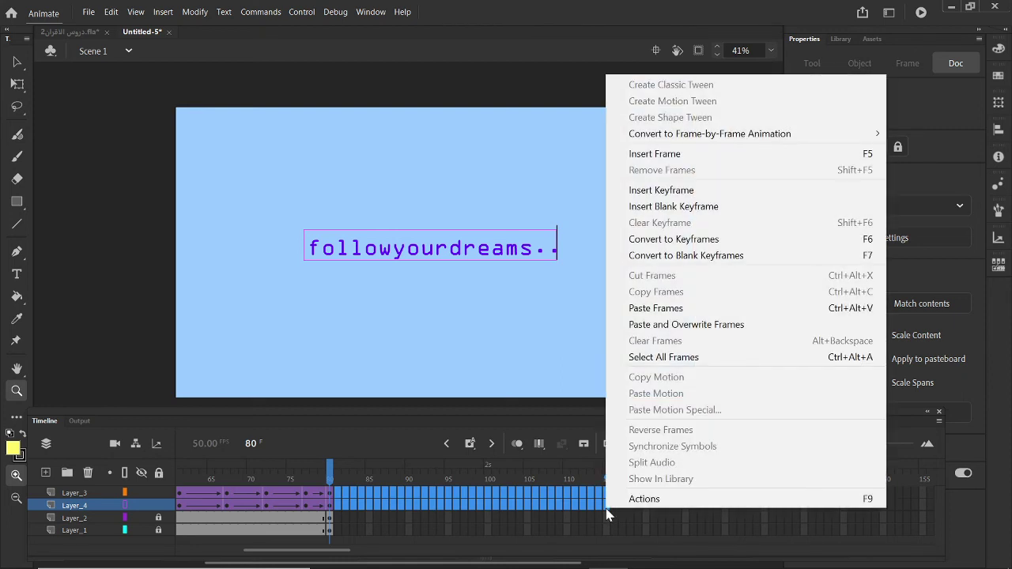
click(665, 159)
Extend Layer_2 and Layer_1 to frame 115, with keyframes on both layers at that frame.
drag(605, 471, 188, 472)
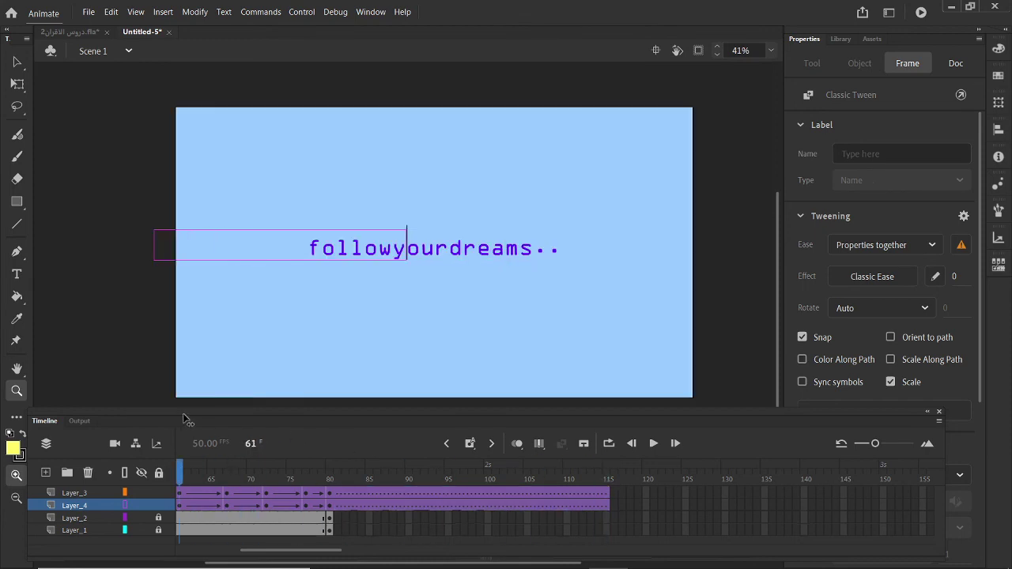
click(324, 527)
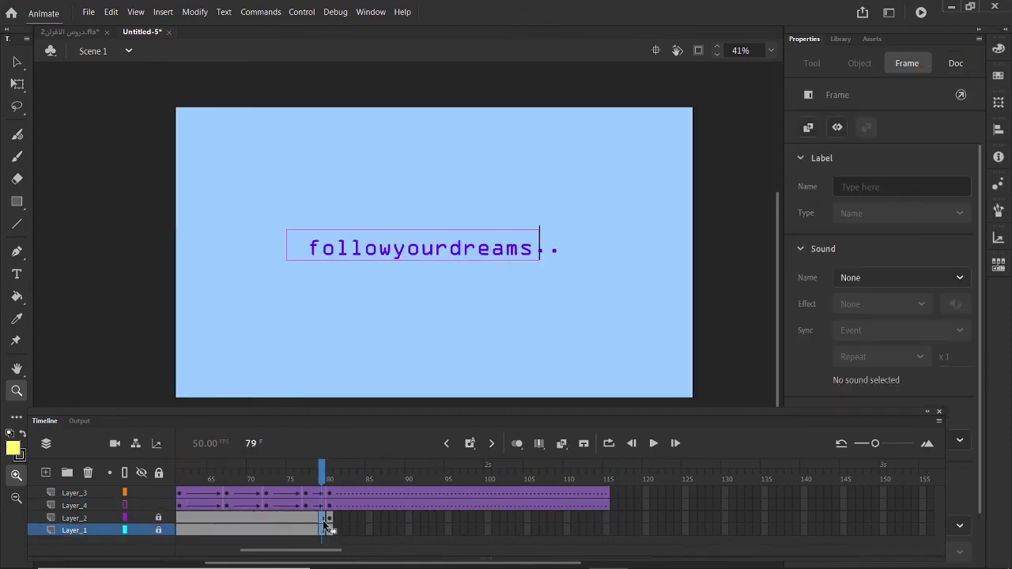
drag(324, 526, 604, 519)
key(Return)
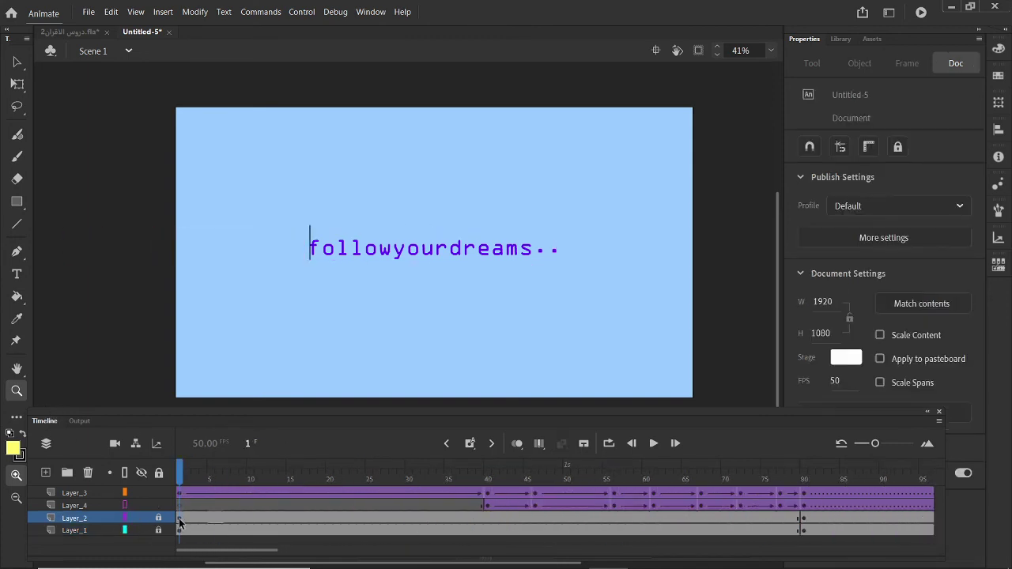
Move Layer_2's first keyframe to frame 40 and turn Layer_4 into a mask over Layer_2.
click(180, 521)
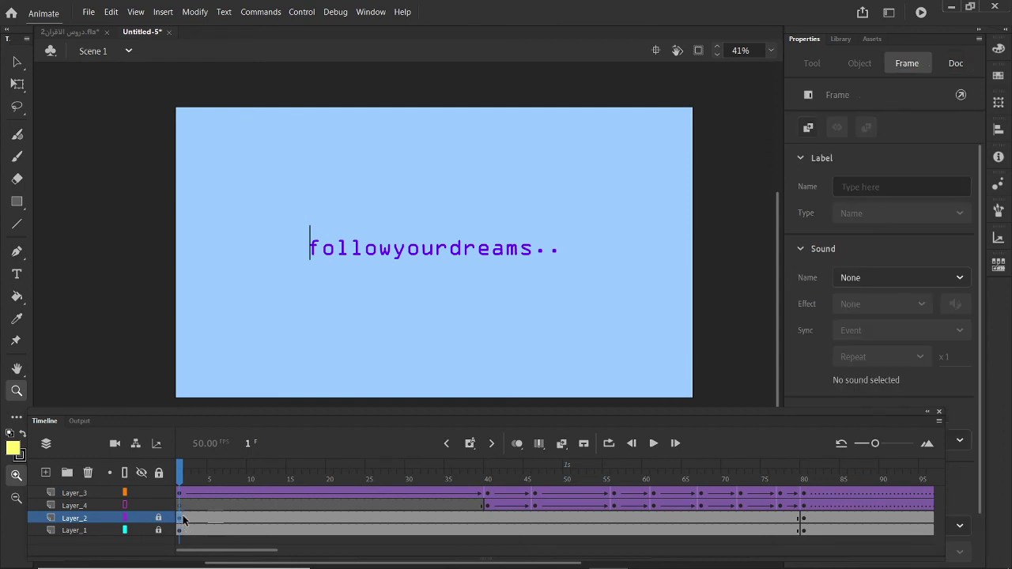
drag(181, 521, 487, 515)
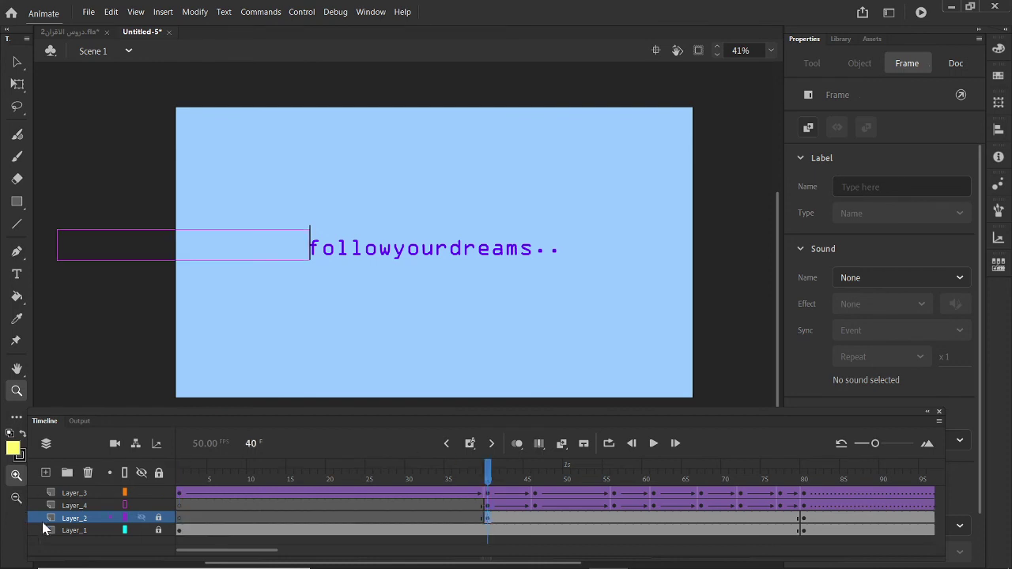
click(559, 505)
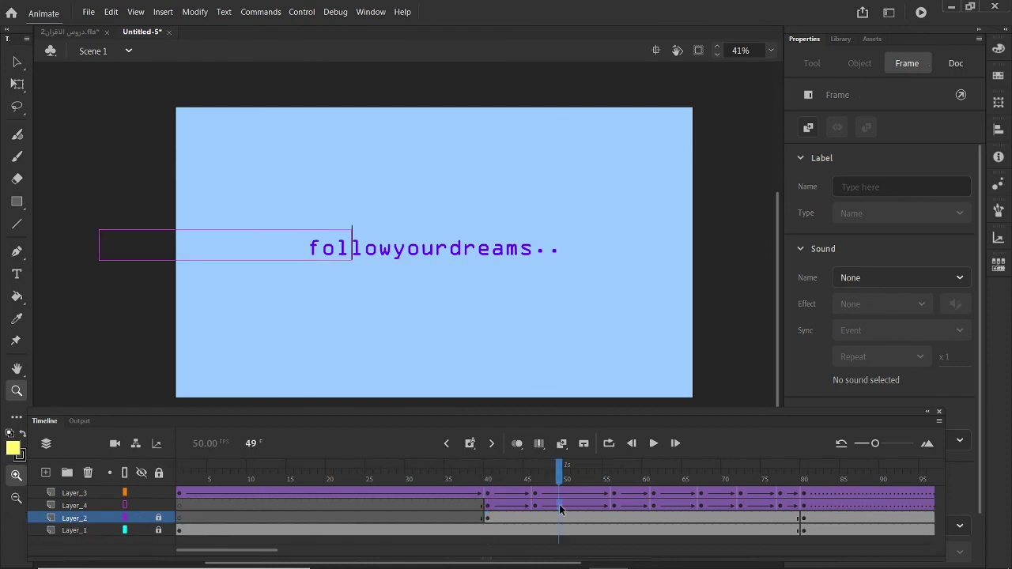
right_click(71, 510)
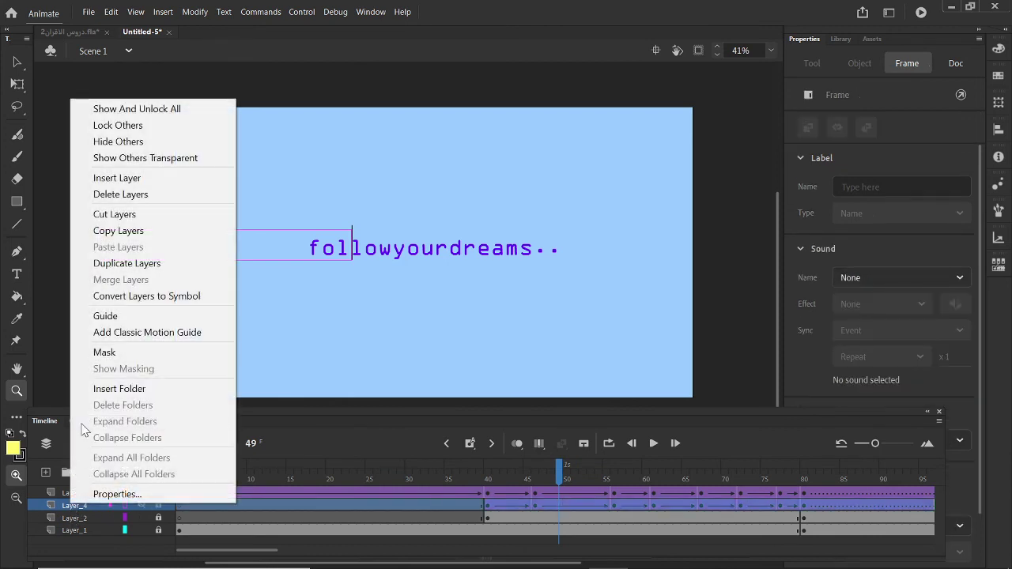
click(105, 353)
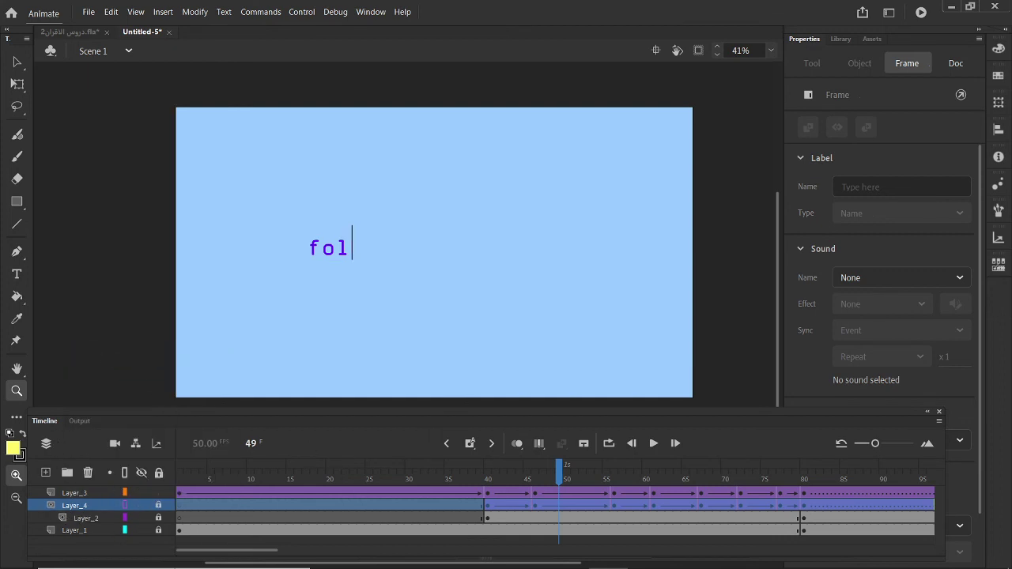
drag(559, 468, 180, 459)
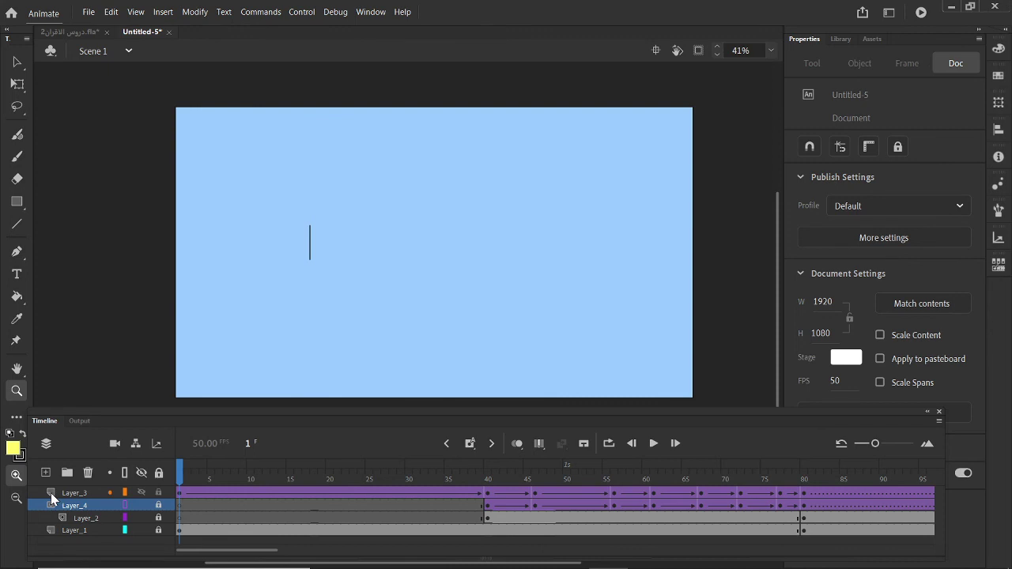
Add a new layer above Layer_3, leaving Layer_3's properties unchanged.
double_click(51, 493)
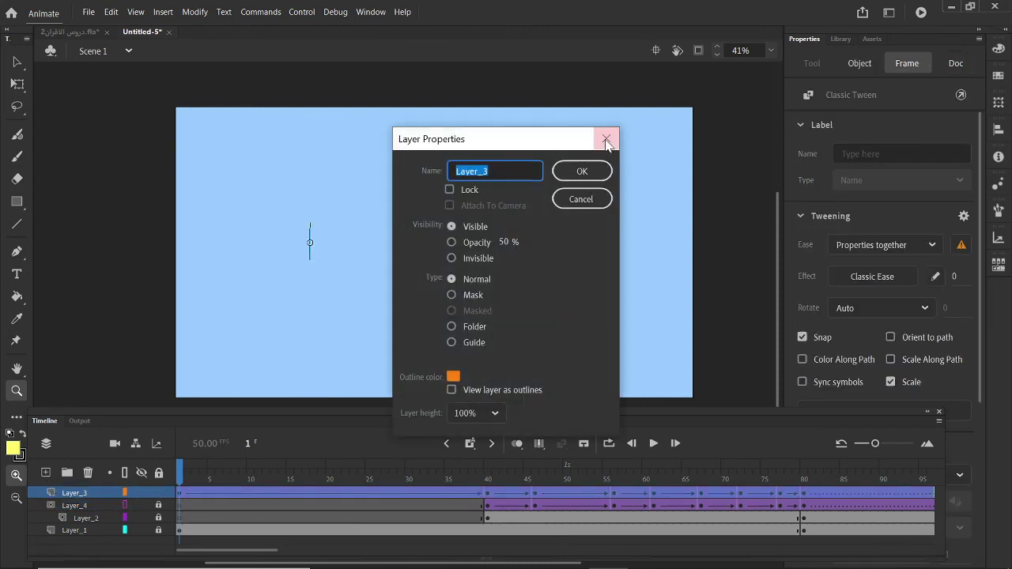
click(607, 140)
click(46, 472)
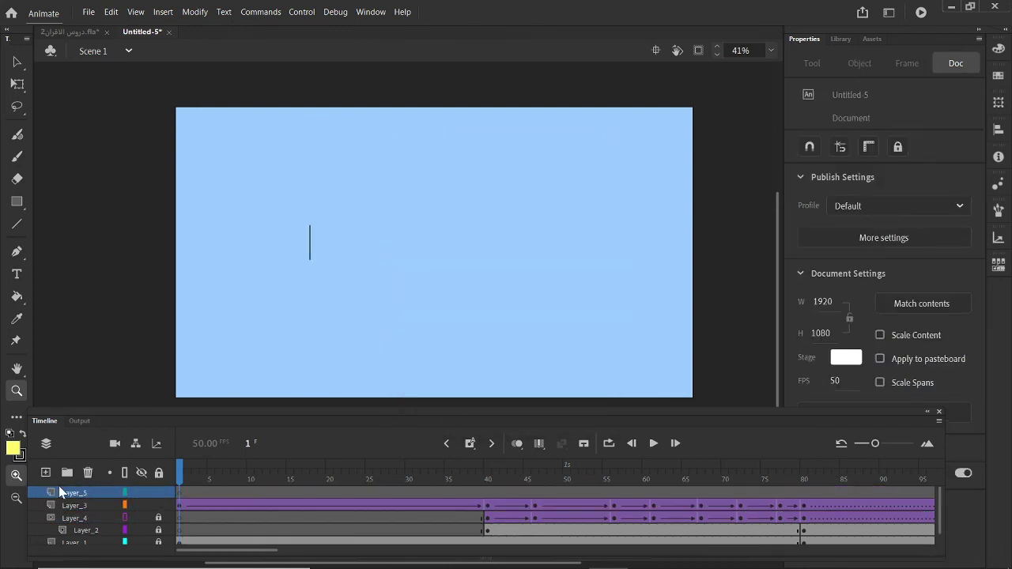
Try to make the movie stop at frame 115 by adding a this.stop() script on Layer_5.
drag(183, 469, 844, 469)
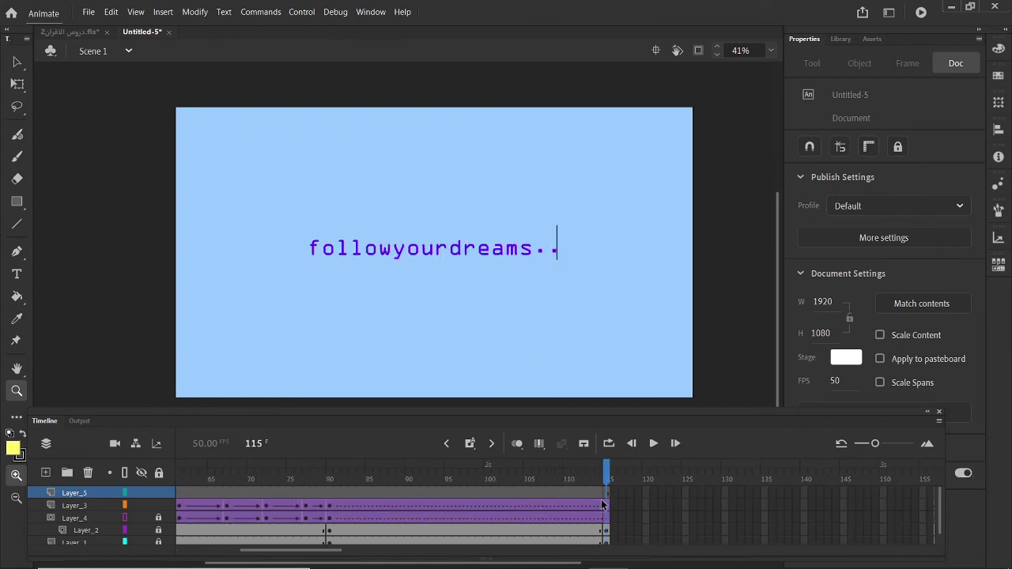
click(606, 493)
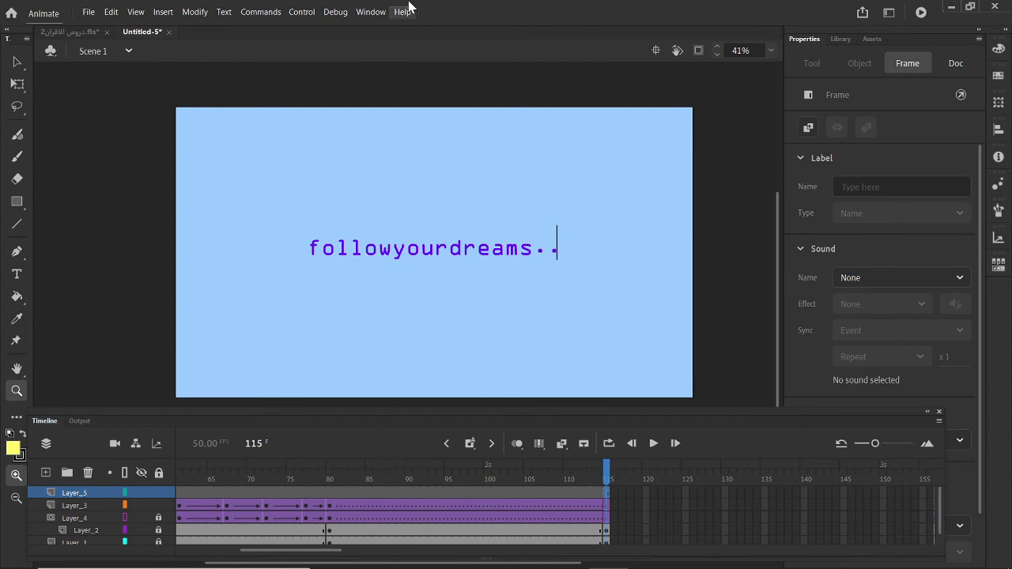
click(369, 11)
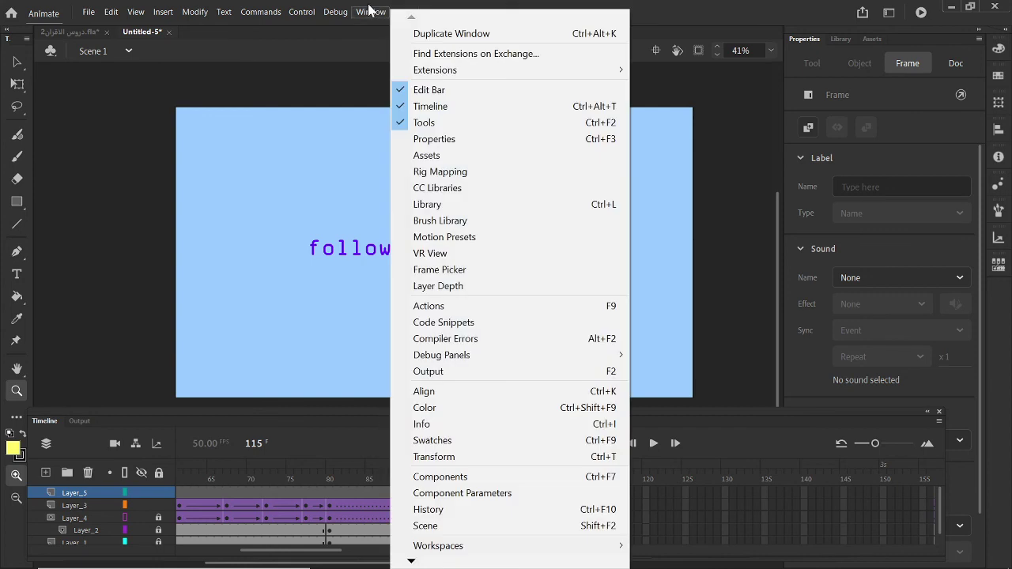
click(452, 307)
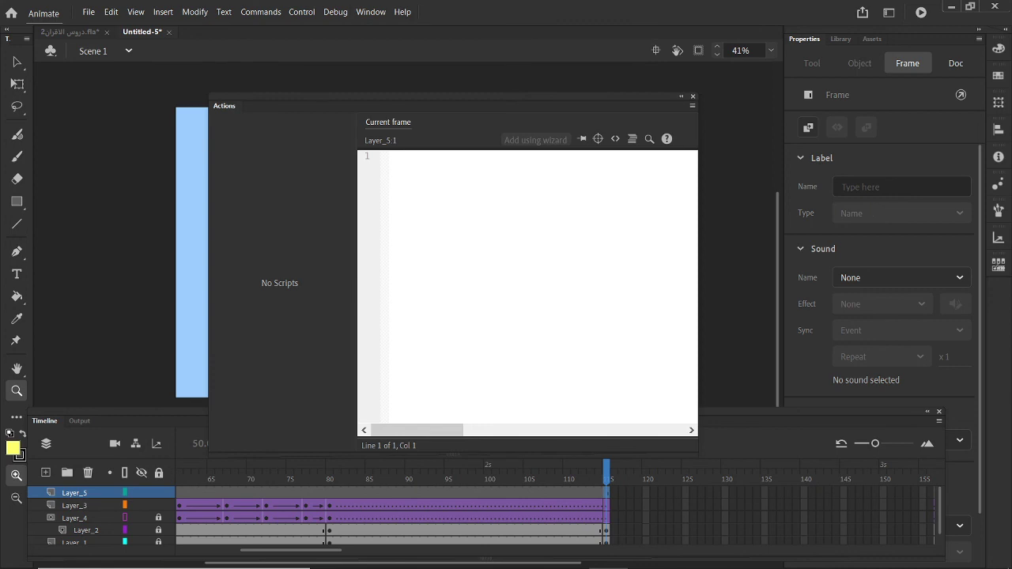
text(this)
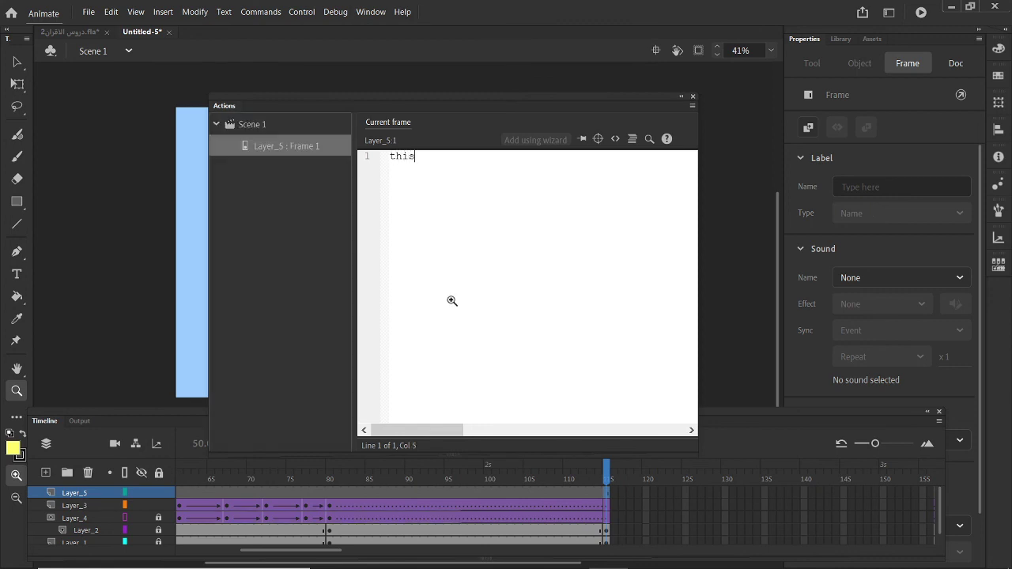
text(.)
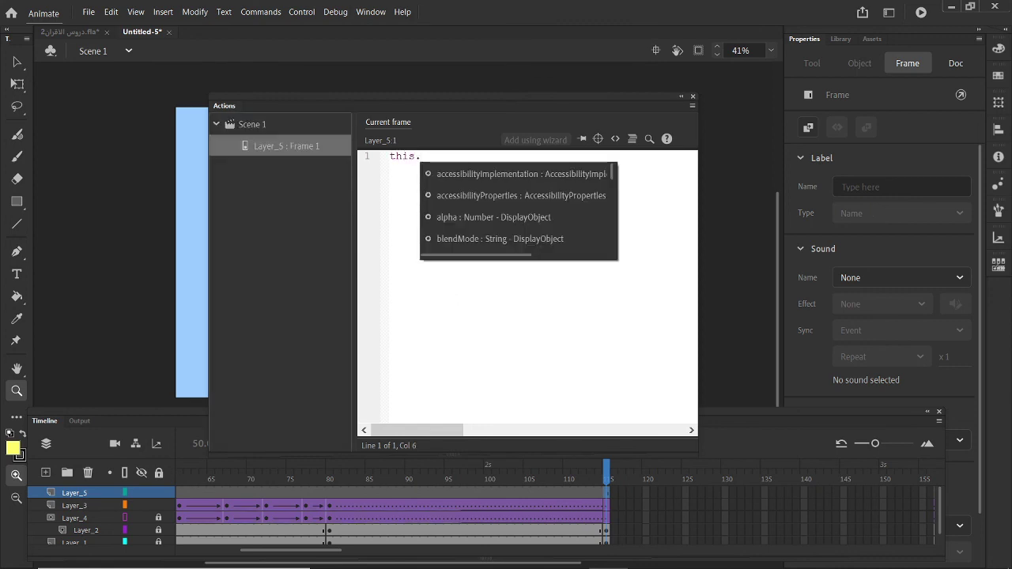
text(st)
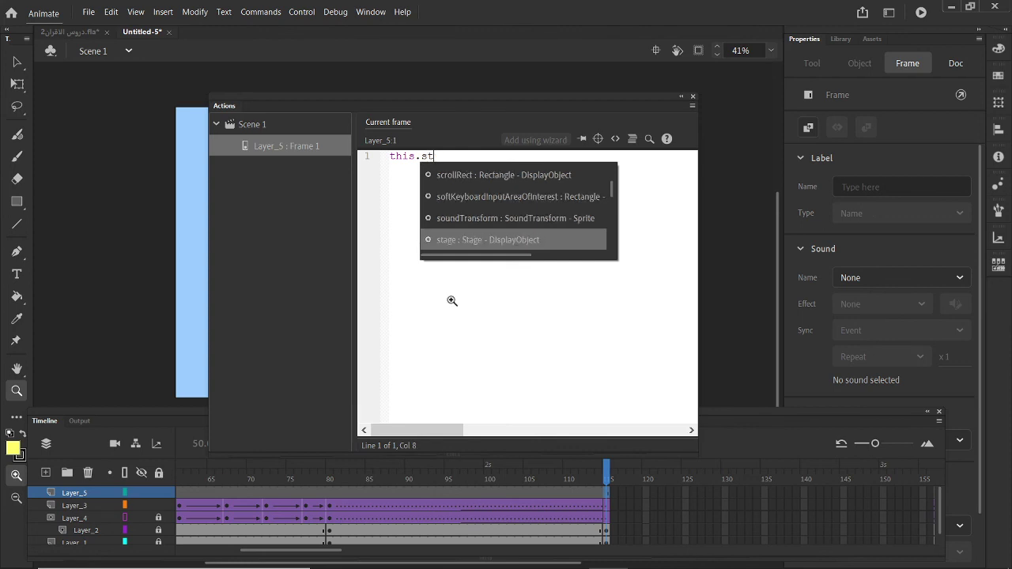
text(op)
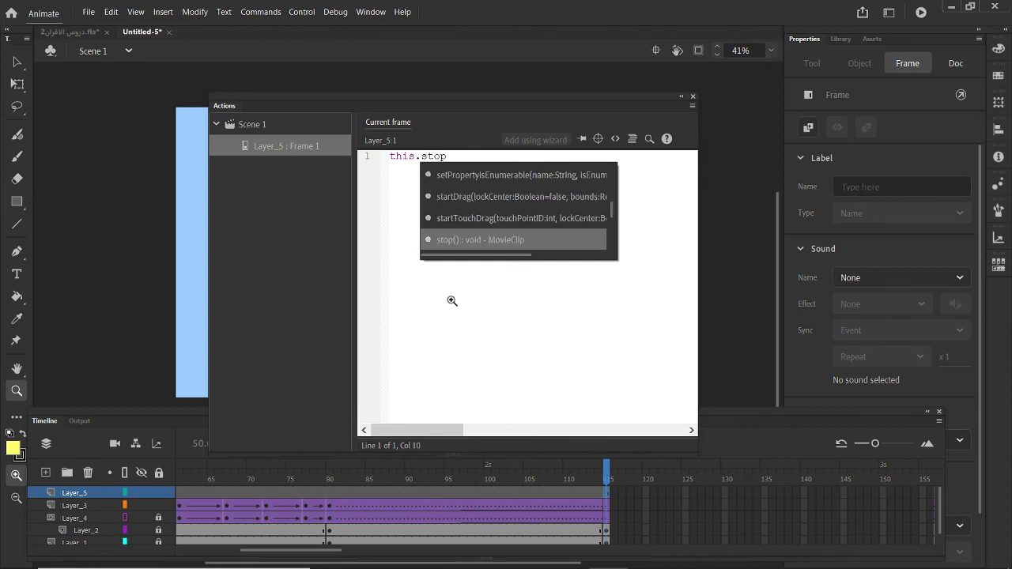
key(Return)
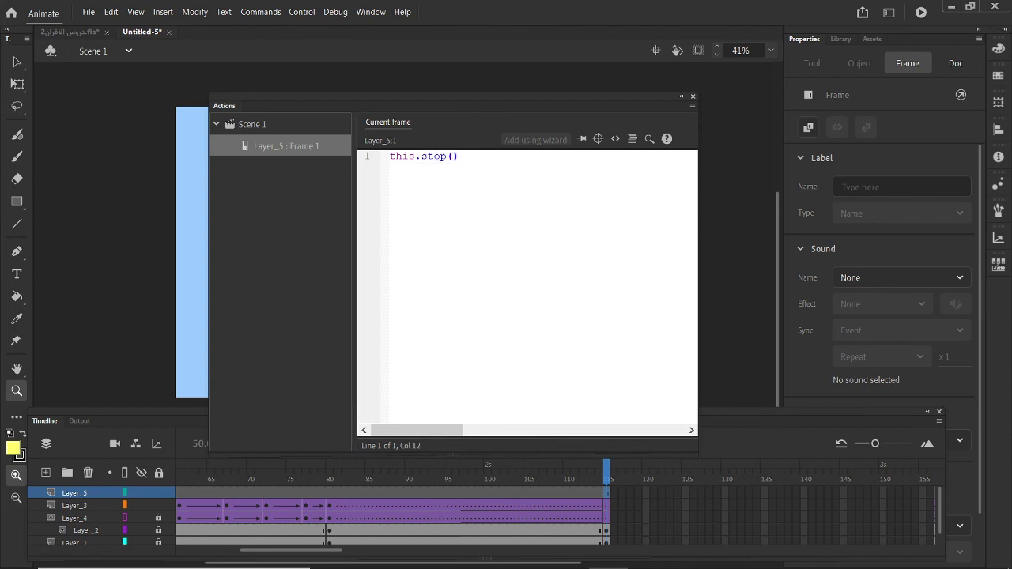
click(736, 188)
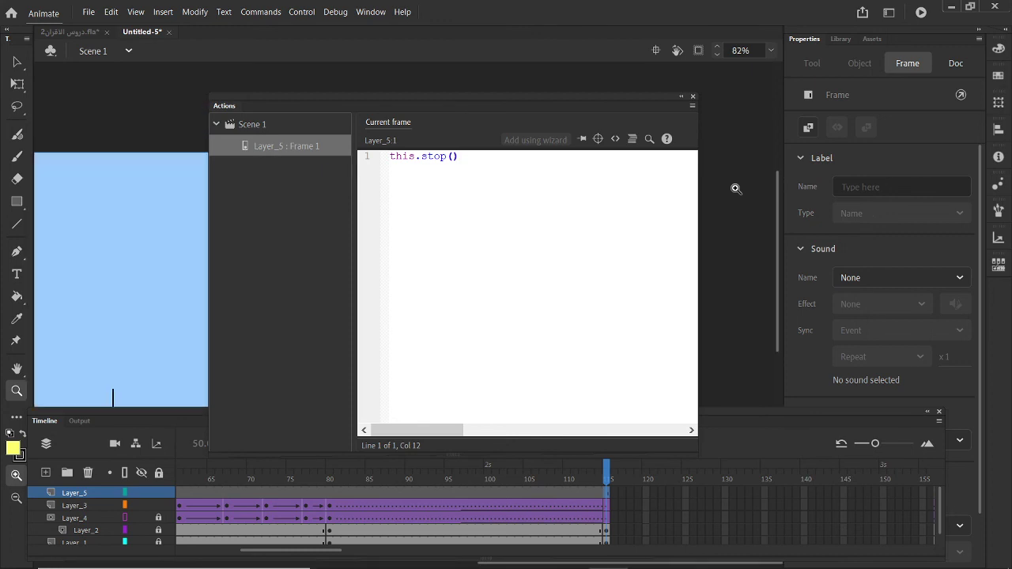
click(693, 96)
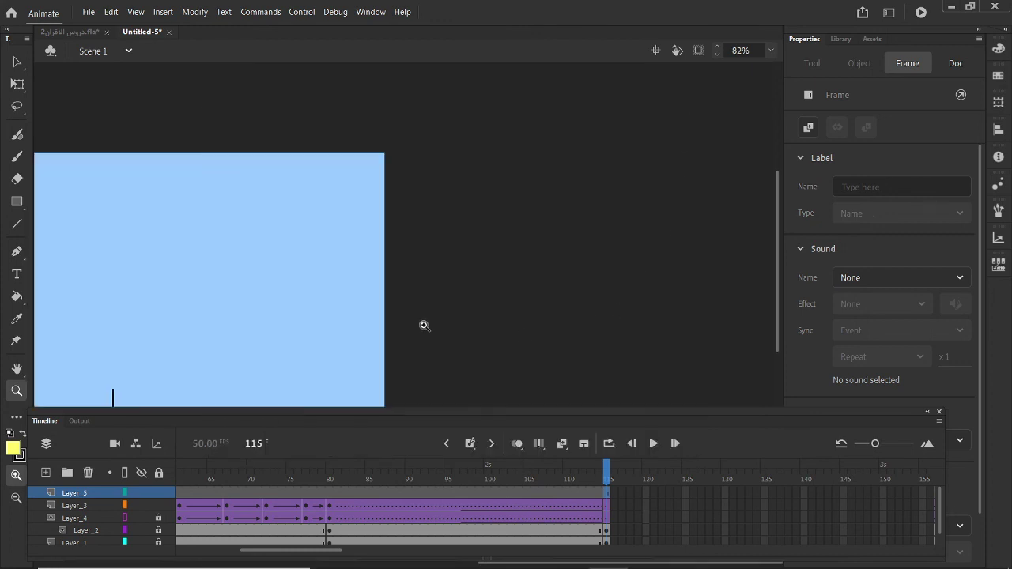
Fit the stage in view and test the movie to check playback, closing the preview window when done.
click(17, 62)
key(ctrl+2)
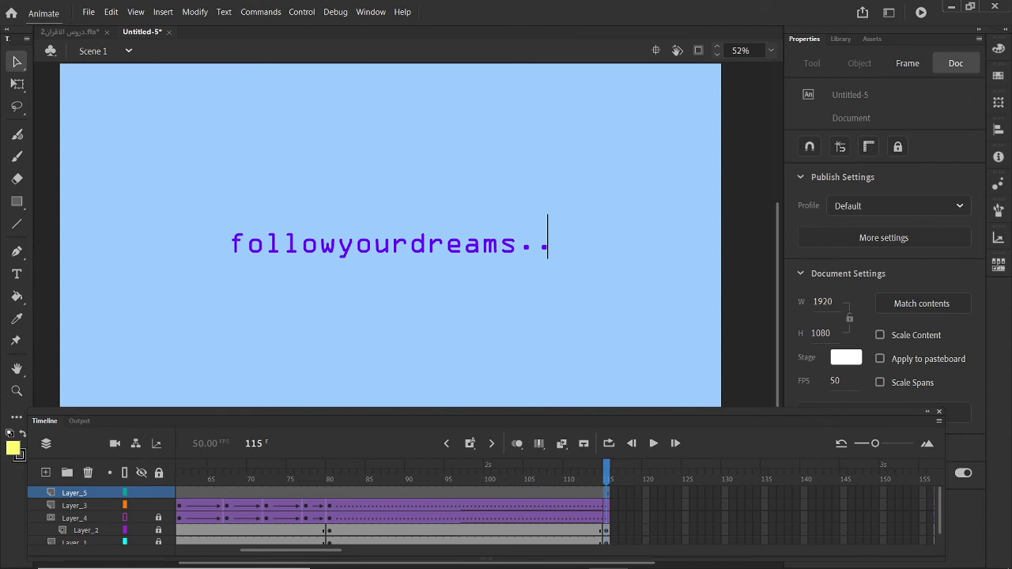
key(ctrl+Return)
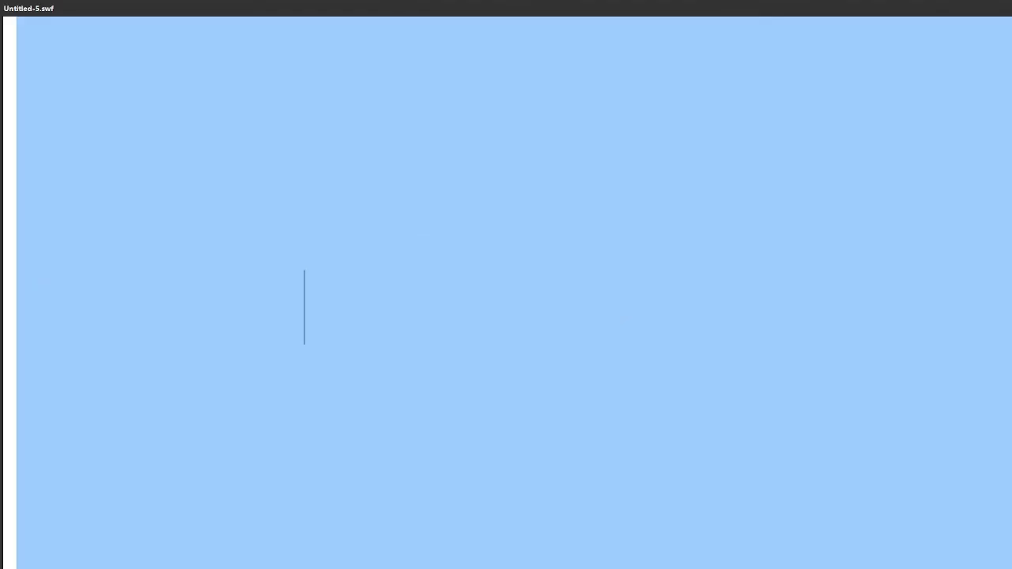
drag(551, 9, 342, 54)
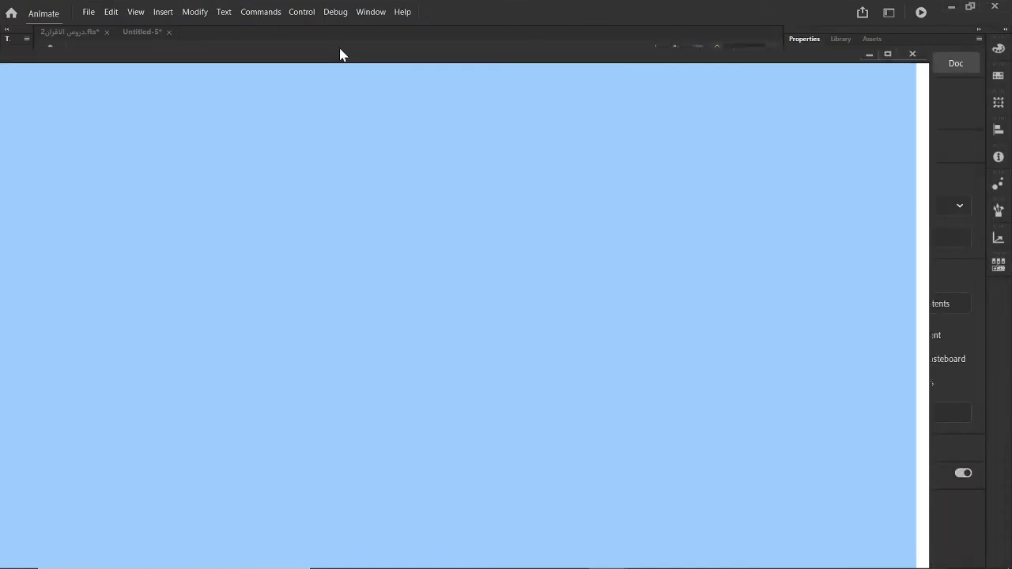
click(913, 54)
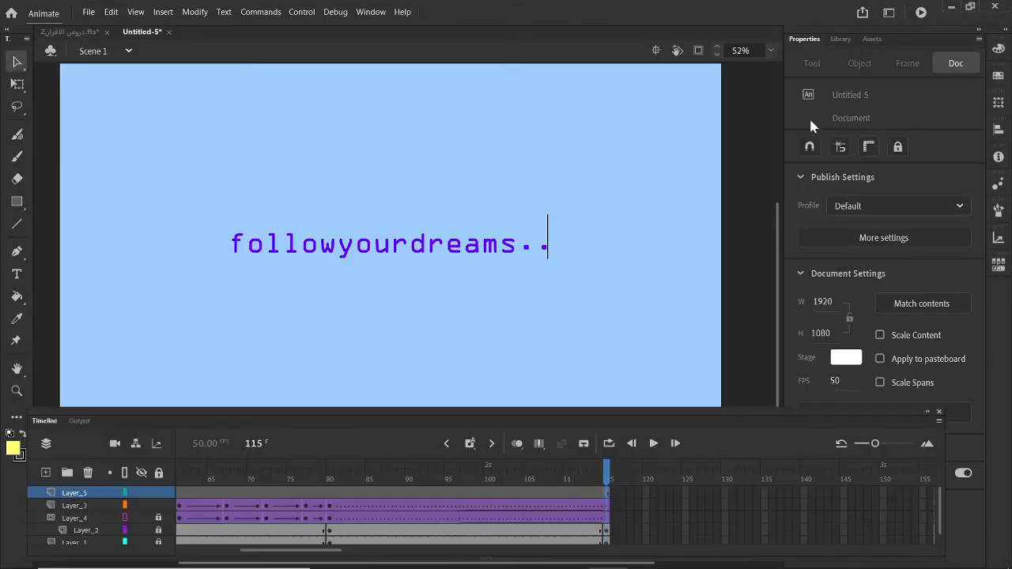
Insert a keyframe on Layer_5 at frame 115.
click(600, 493)
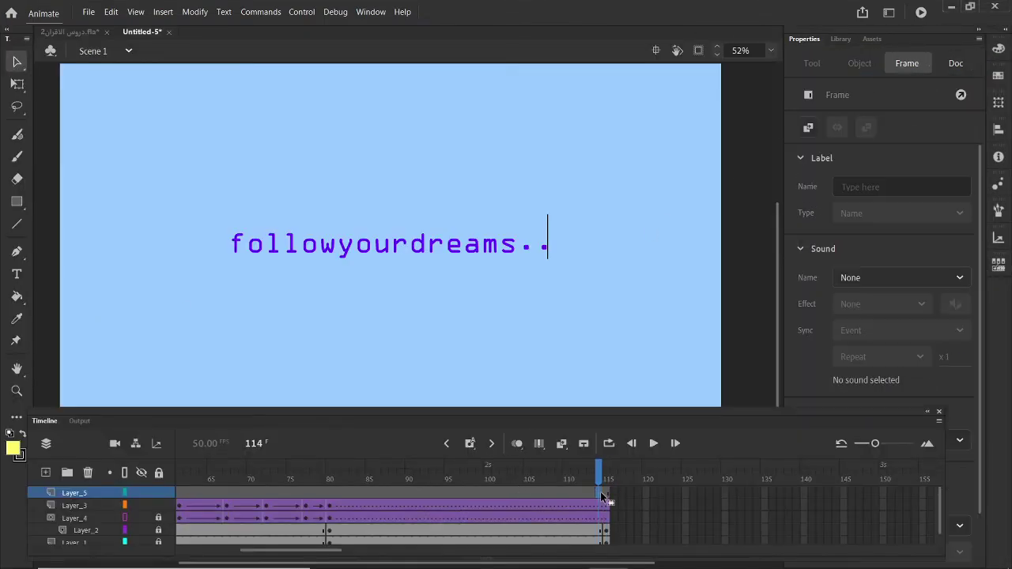
click(606, 499)
double_click(584, 493)
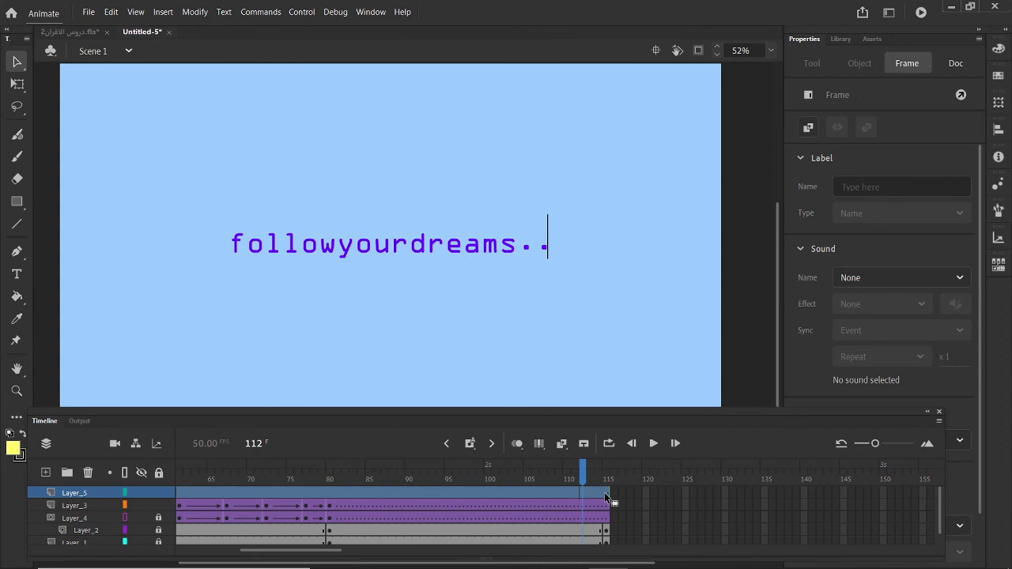
click(604, 493)
right_click(604, 491)
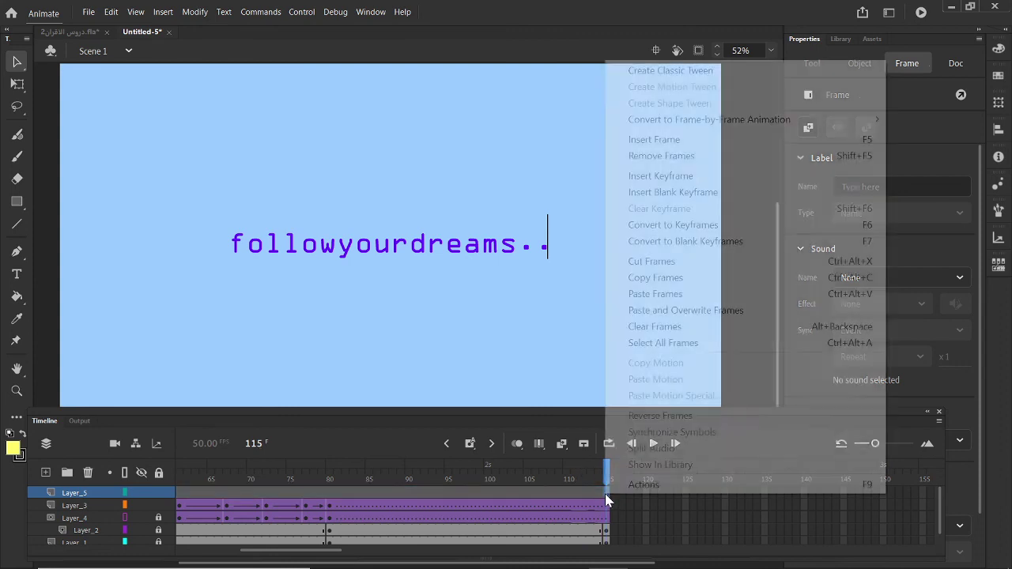
click(660, 177)
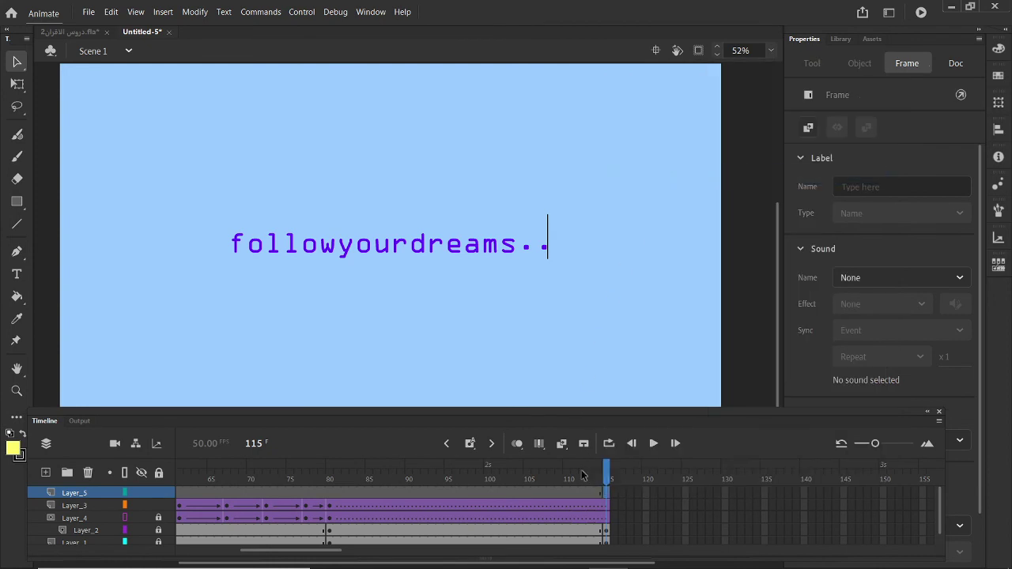
Test the movie again to check how it ends, and close the preview window.
key(ctrl+Return)
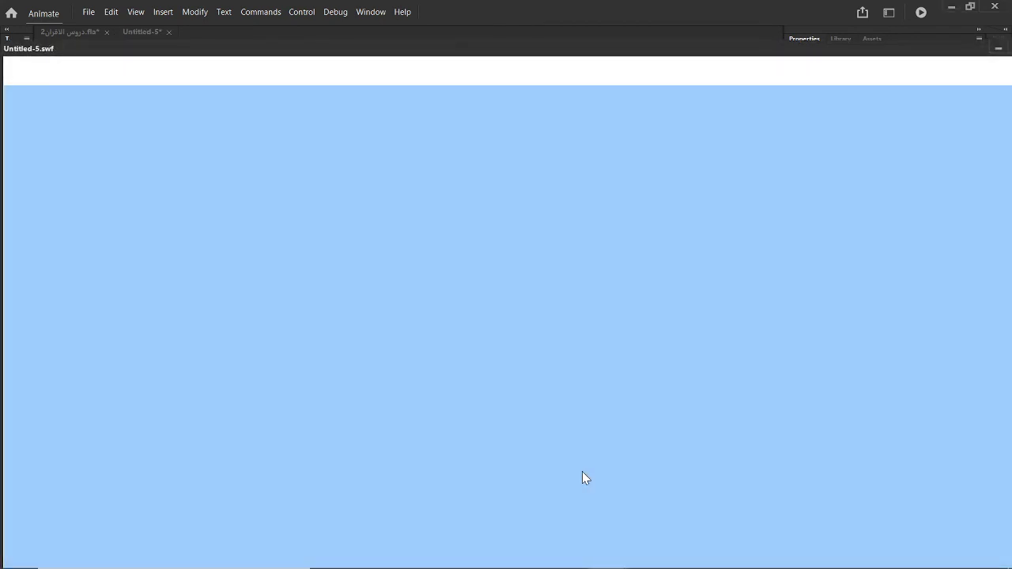
drag(779, 45, 617, 80)
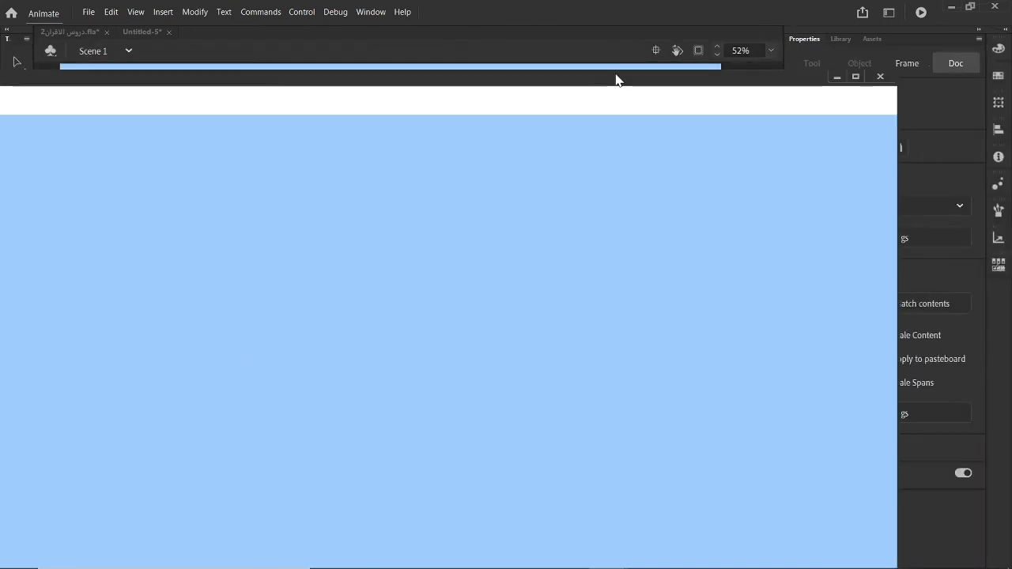
click(881, 77)
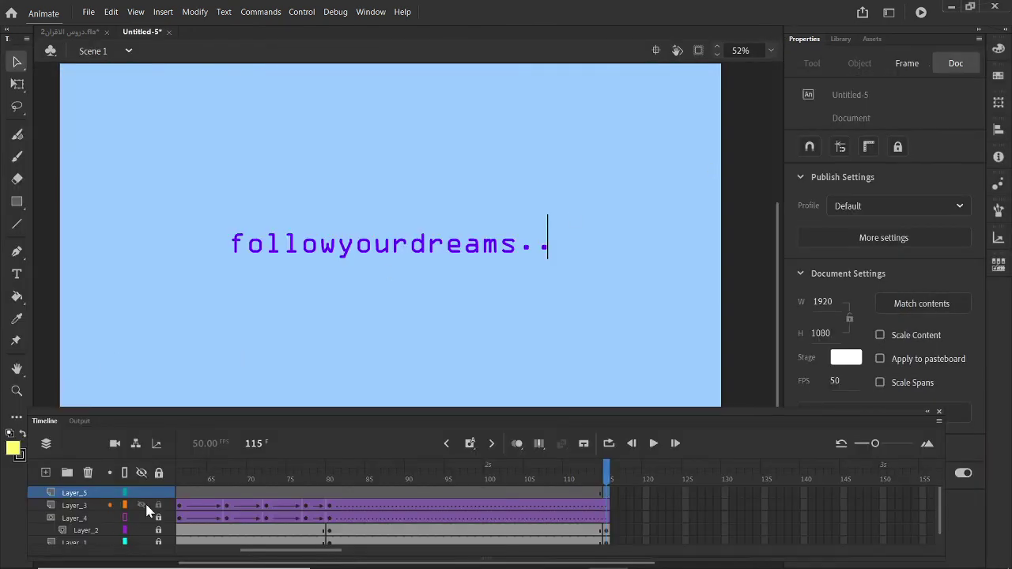
Replace Layer_5 with a new layer above Layer_3 that has a keyframe at frame 115.
click(89, 474)
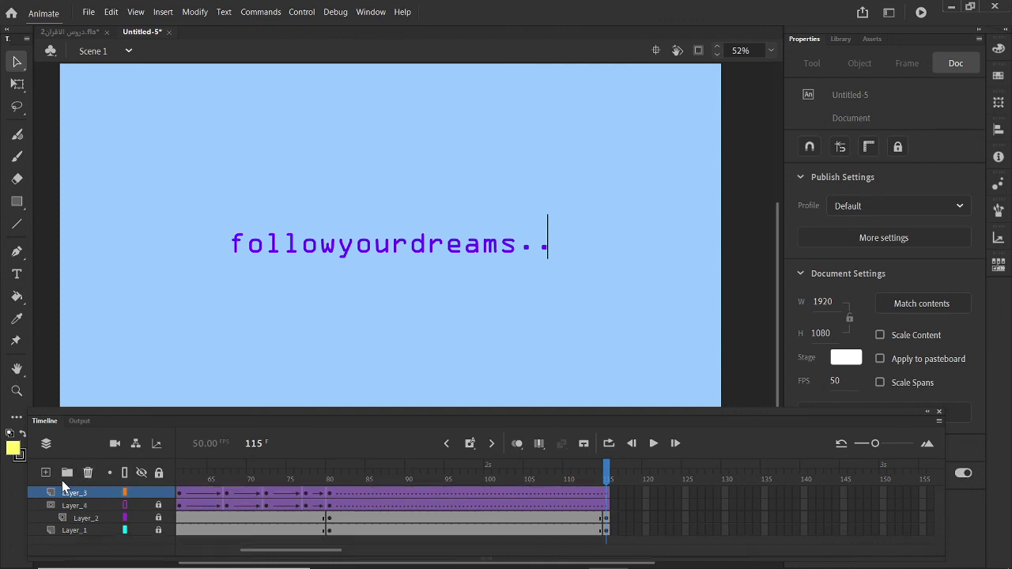
click(46, 473)
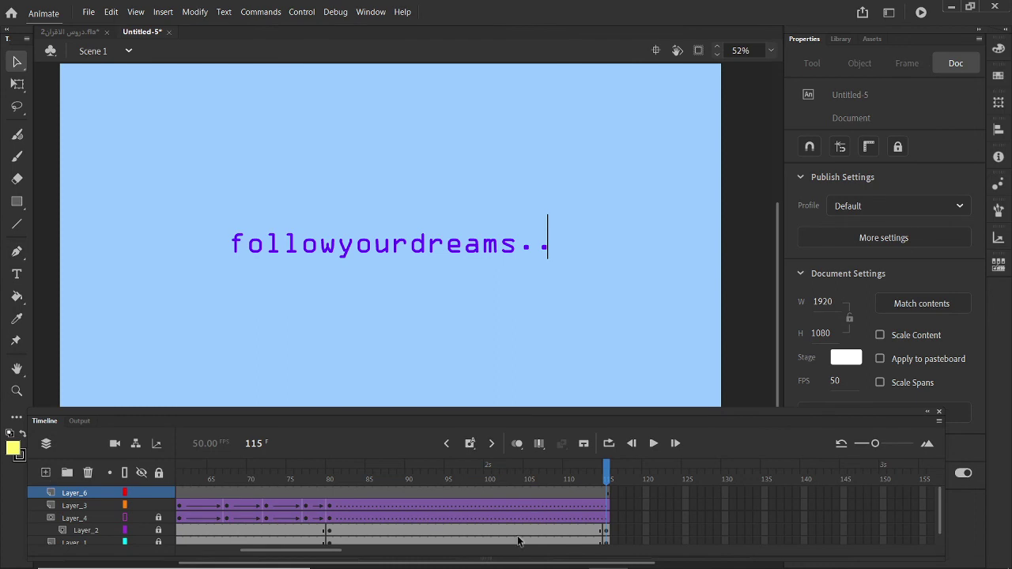
right_click(605, 496)
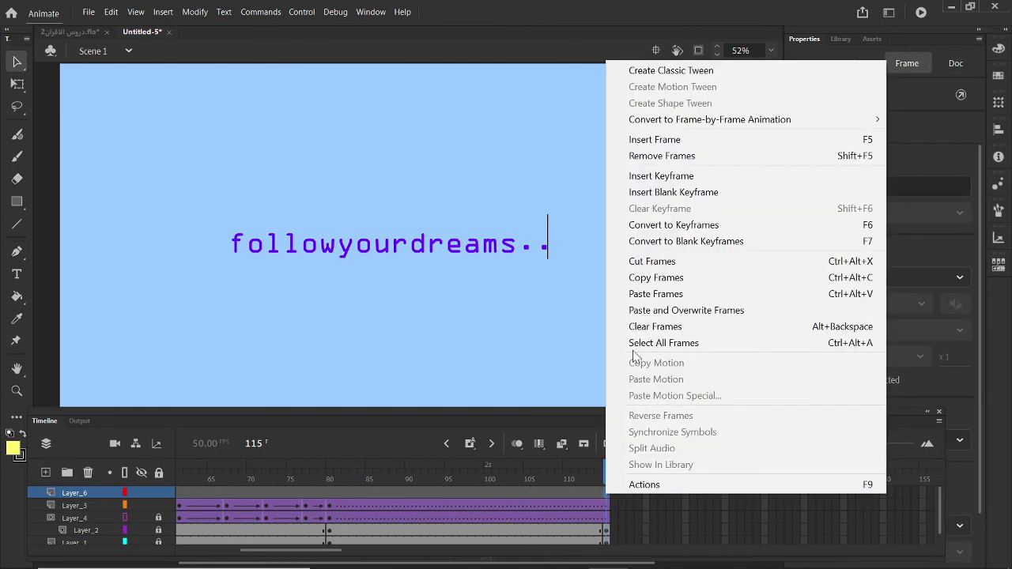
click(657, 175)
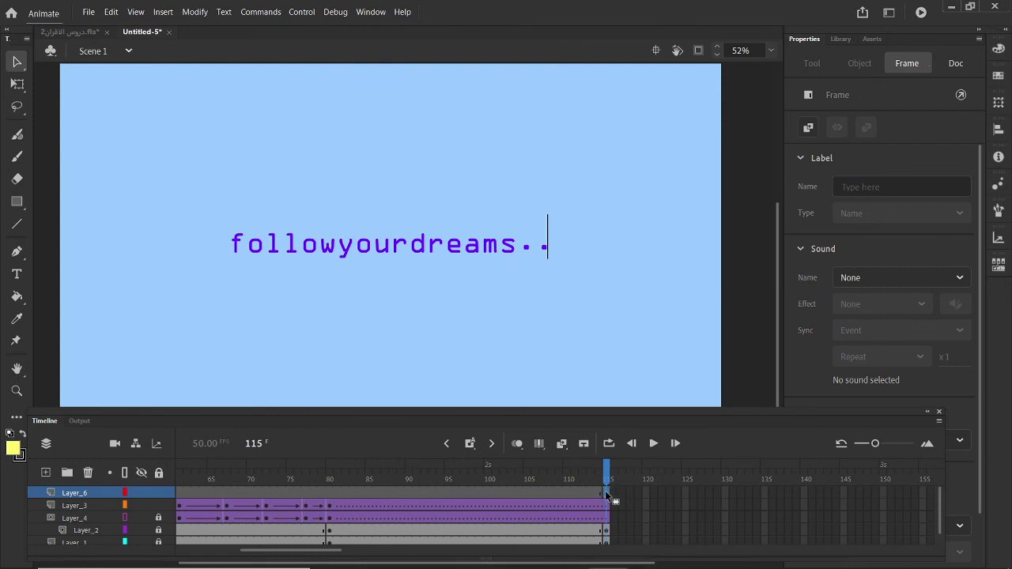
Add a this.stop() script to the top layer's keyframe at frame 115, collapse the script editor and test the movie.
click(371, 11)
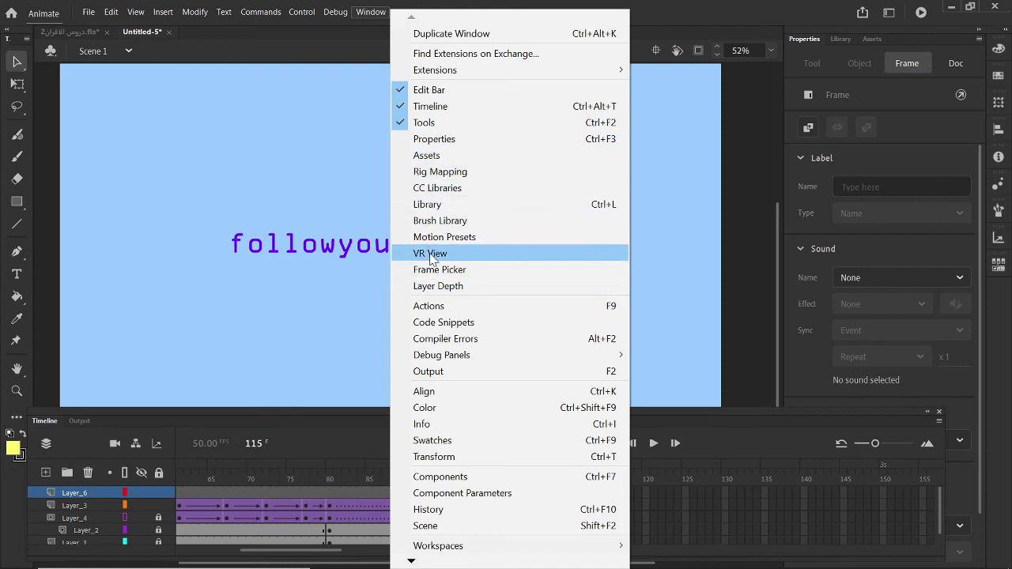
click(437, 308)
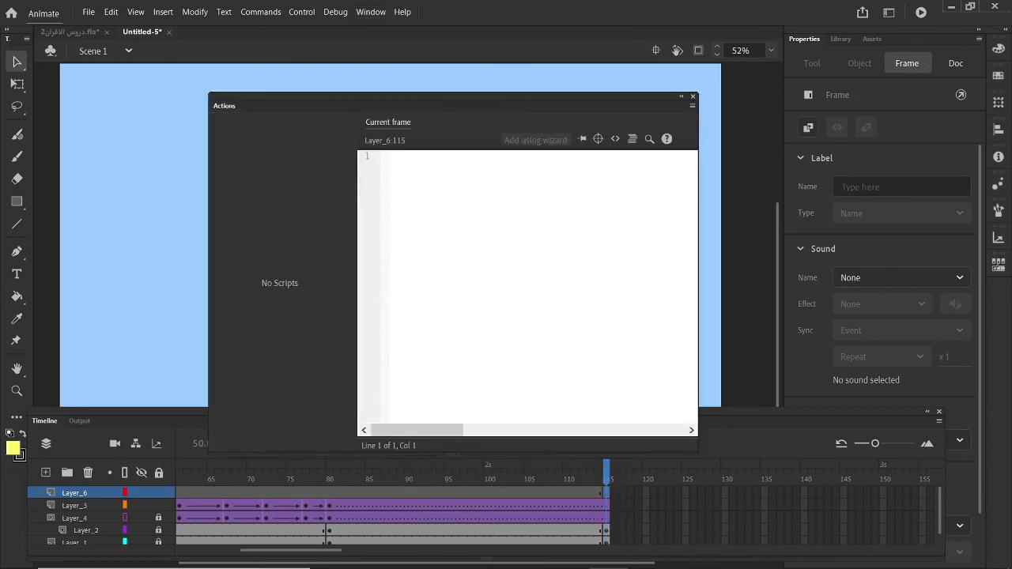
text(thi)
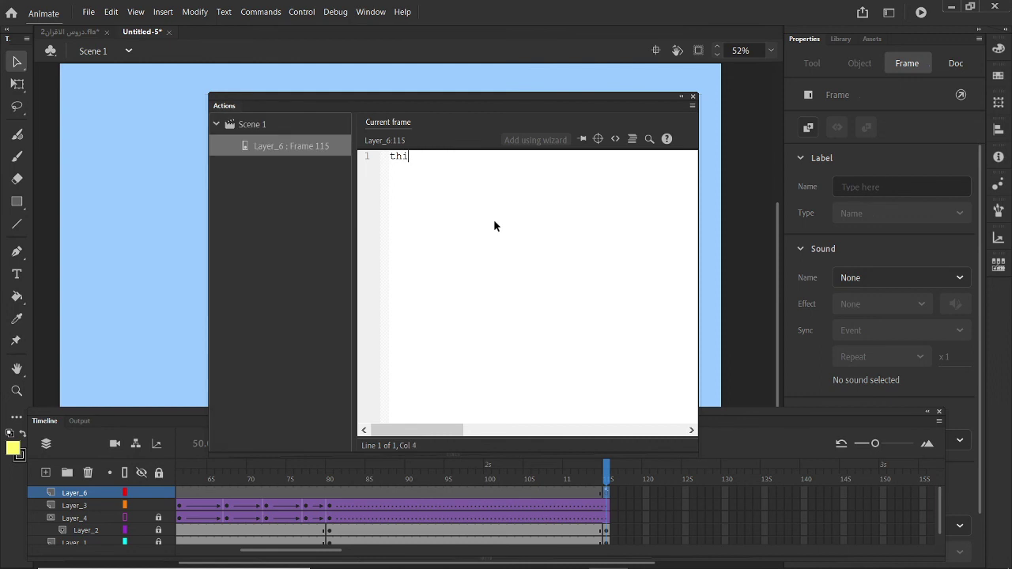
text(s >st)
key(BackSpace)
key(BackSpace)
key(BackSpace)
text(.s)
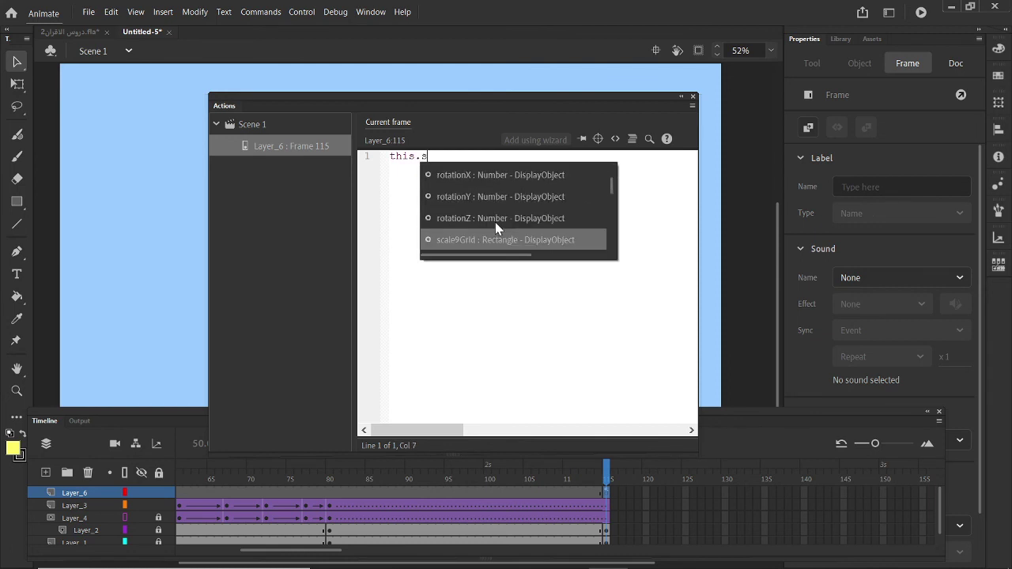
text(top)
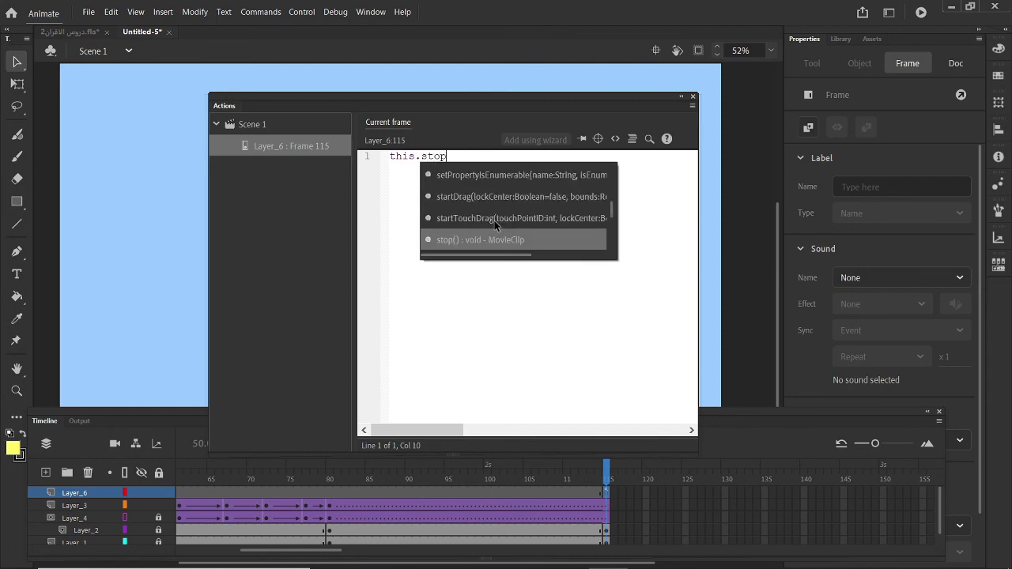
text(())
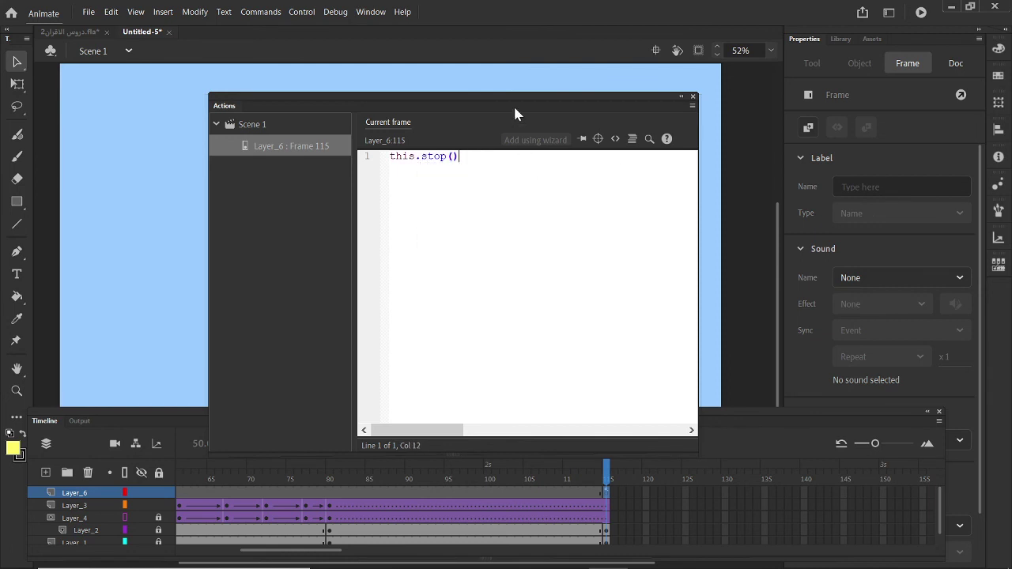
double_click(512, 97)
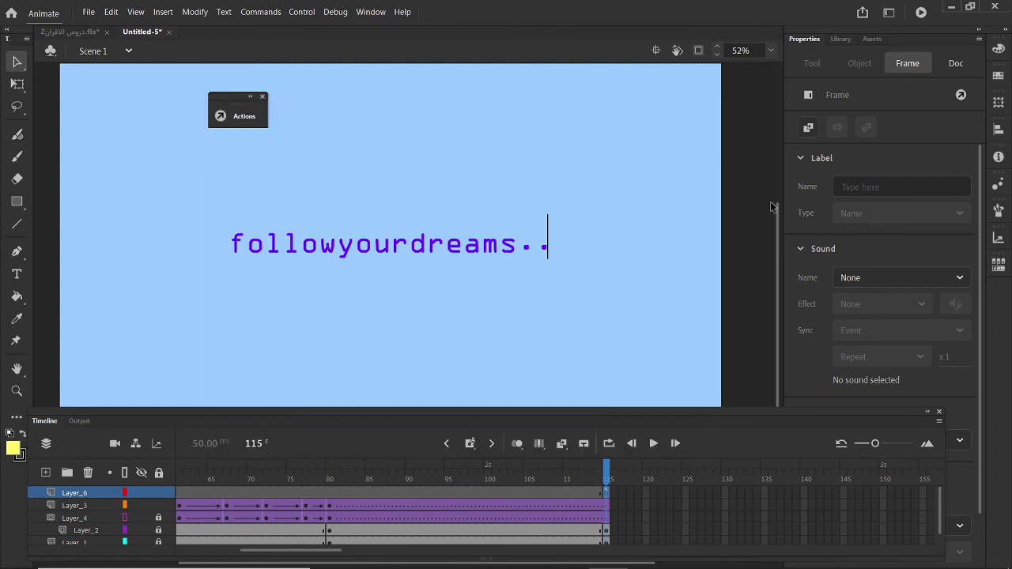
key(ctrl+Return)
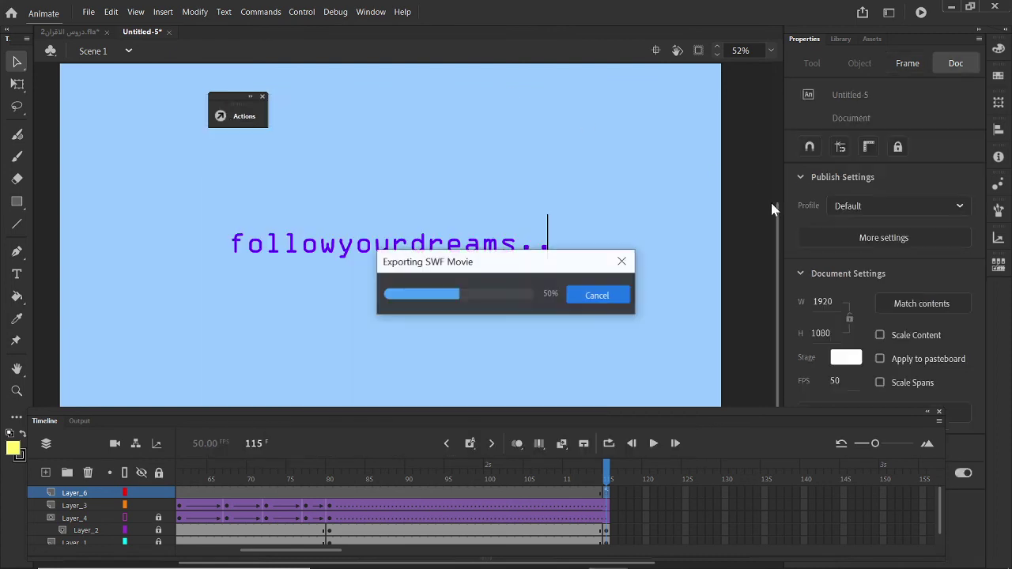